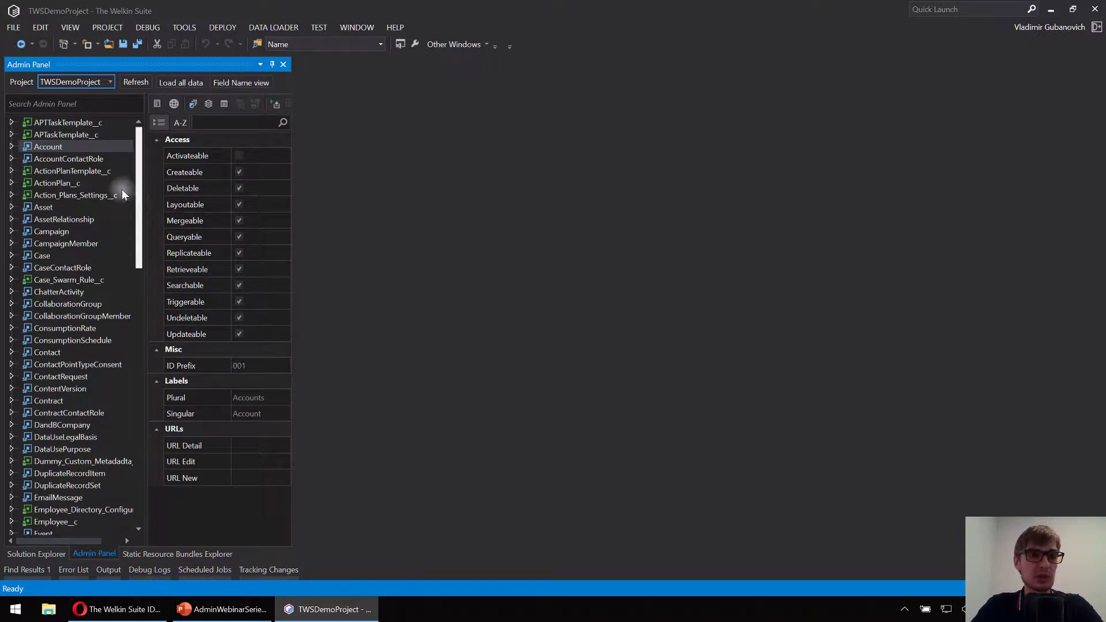
- Open the Account object in the editor and show its field-level security (FLS) matrix
left_click(63, 148)
right_click(64, 150)
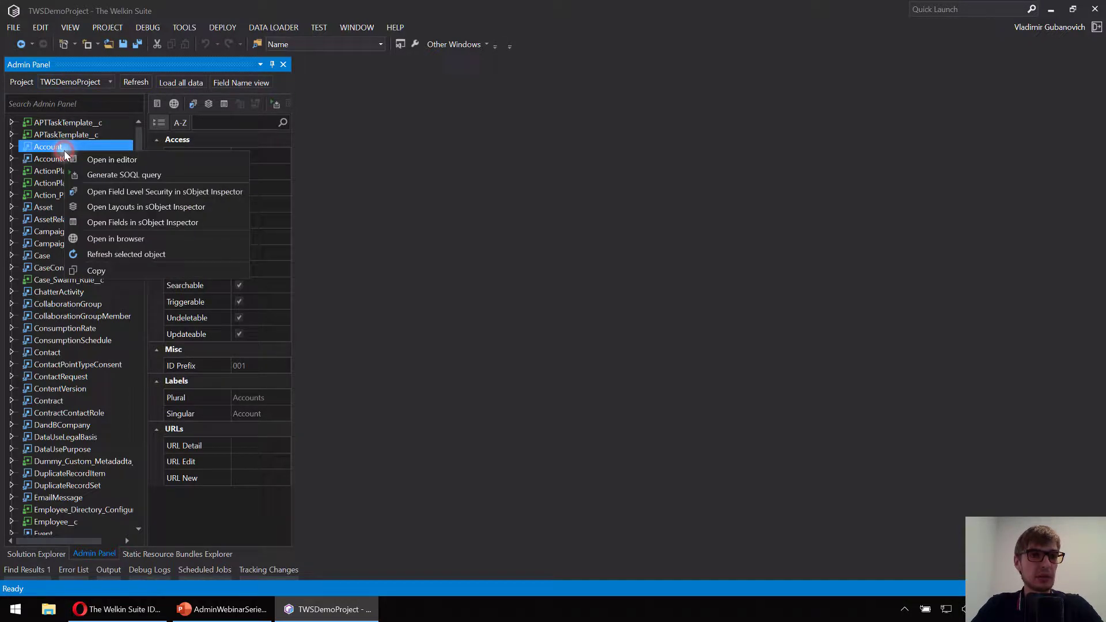
left_click(107, 167)
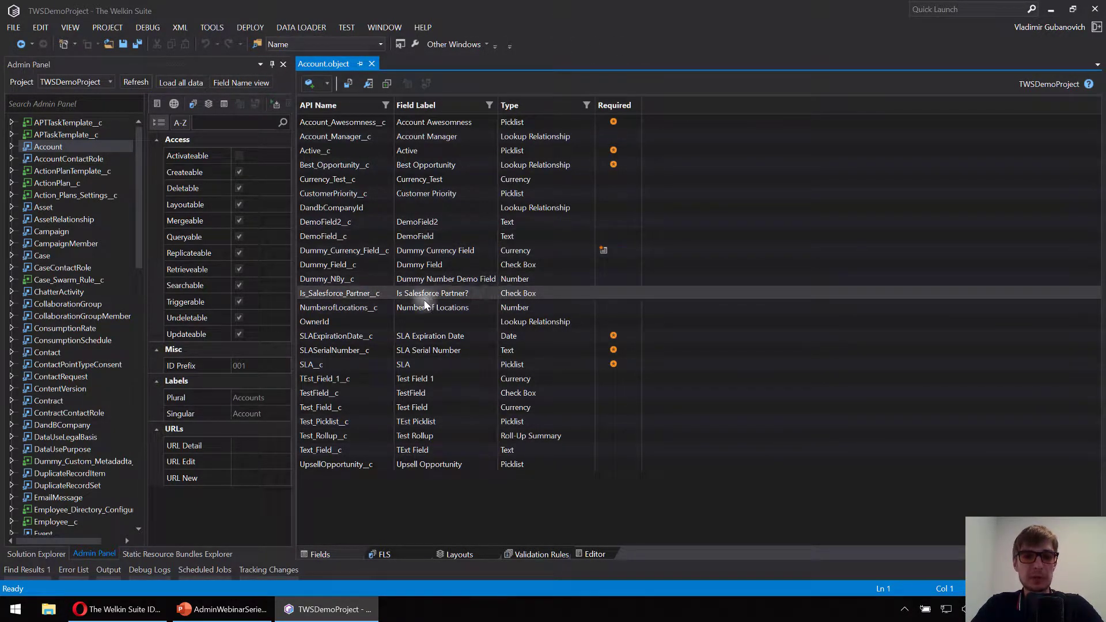
left_click(391, 554)
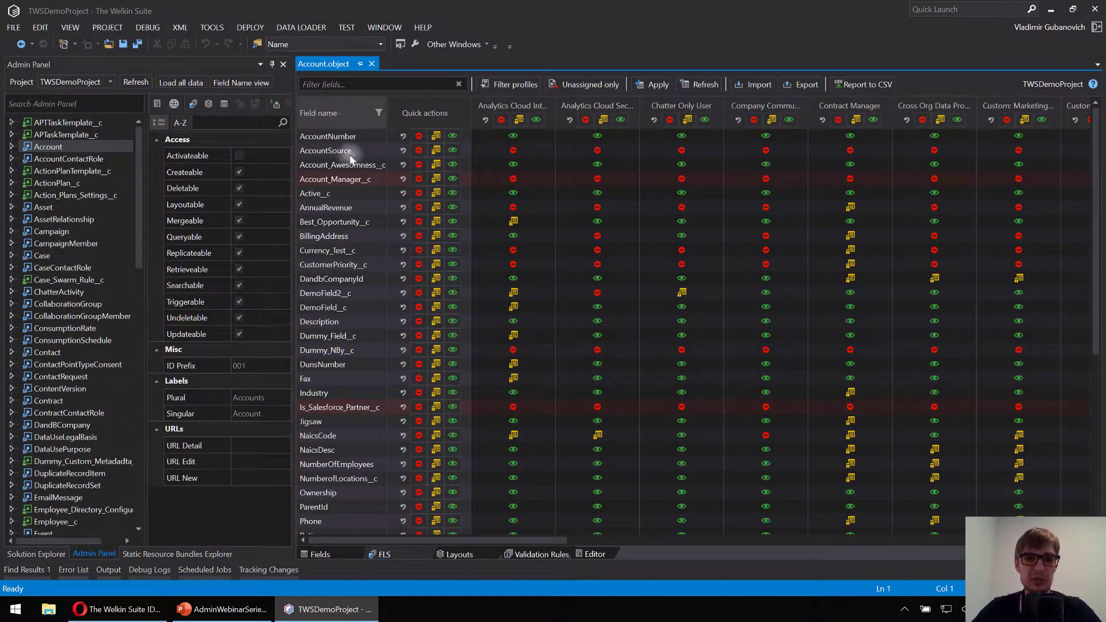
- Look over the field list in the FLS matrix and auto-hide the Admin Panel to widen the editor
scroll(362, 464, "down", 2)
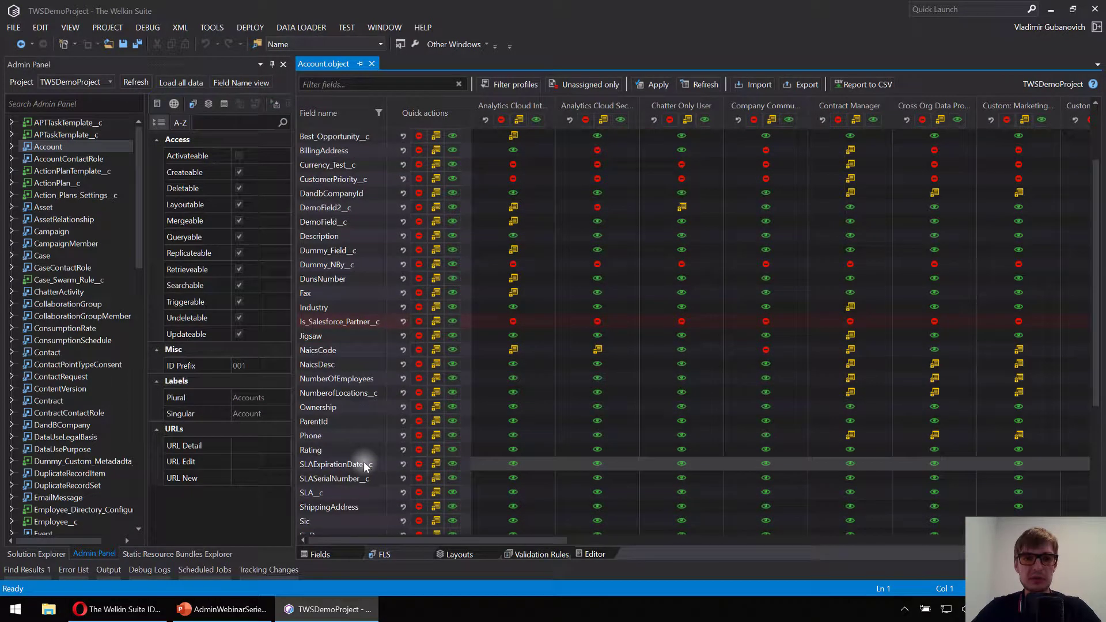
scroll(364, 463, "up", 2)
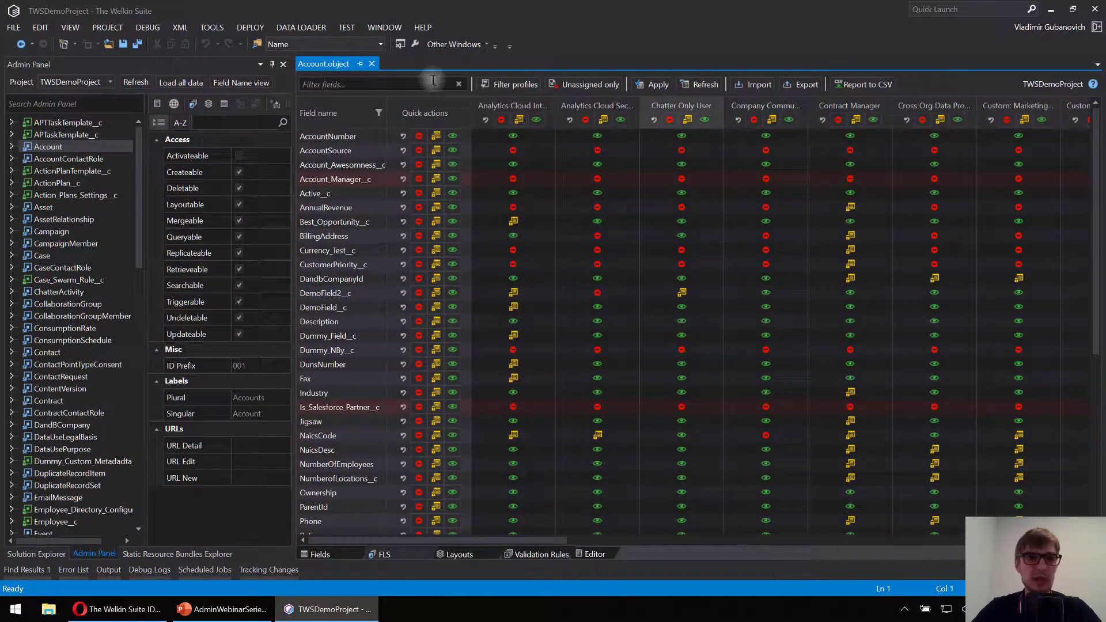
left_click(272, 65)
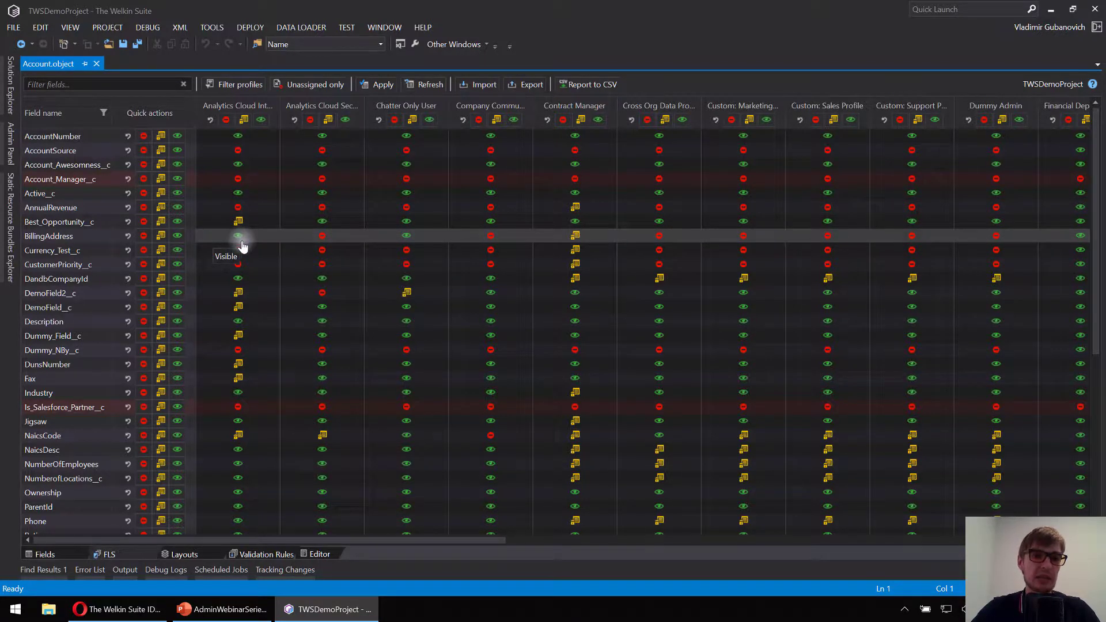
- Set the Description field to Read-only for the Analytics Cloud Security User profile
left_click(323, 323)
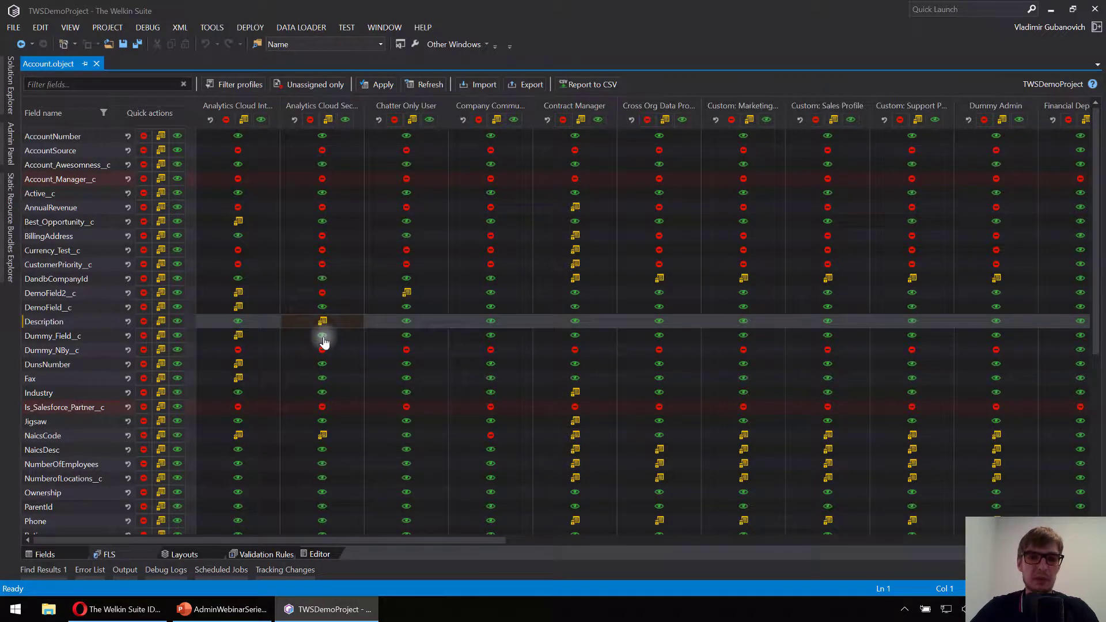
left_click(323, 323)
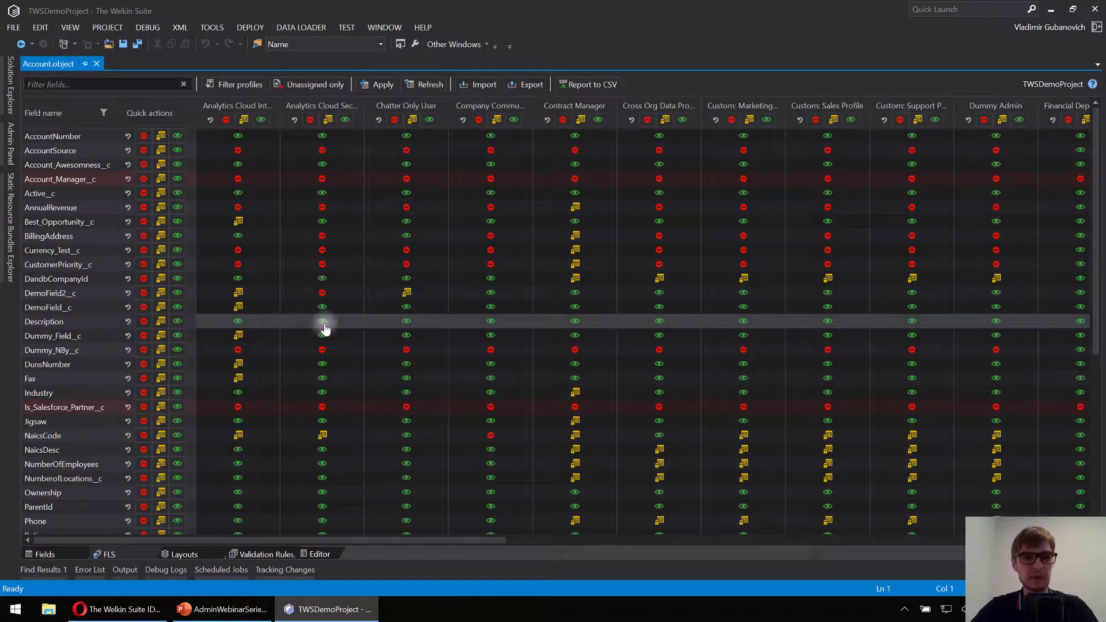
left_click(323, 323)
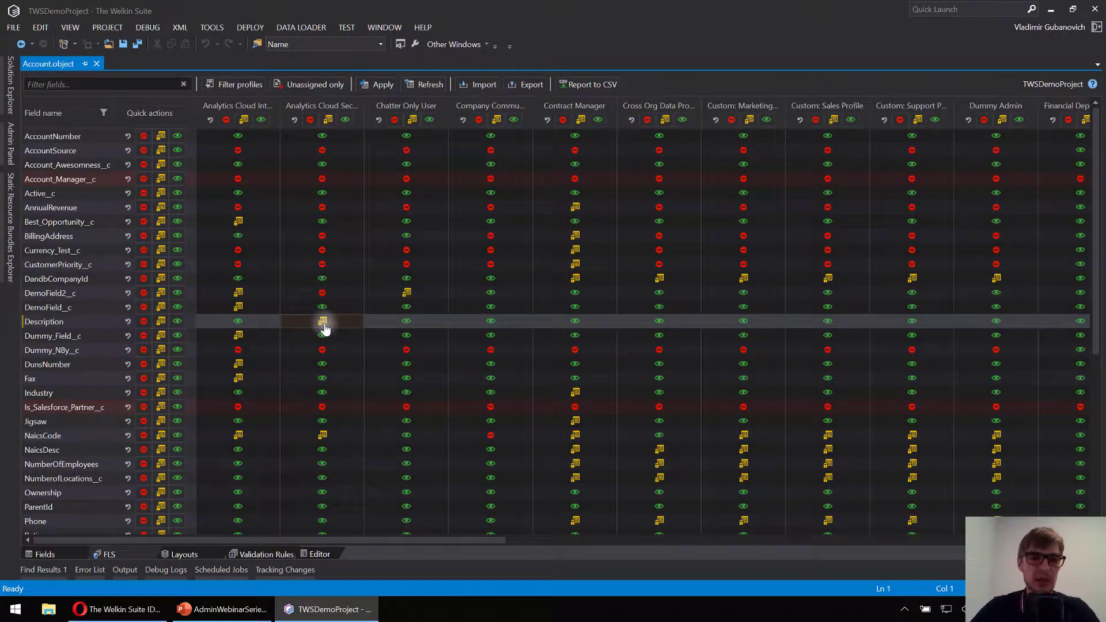
- Choose Visible for DemoField2__c under Company Communities User and set Description to Read-only for all profiles
right_click(490, 295)
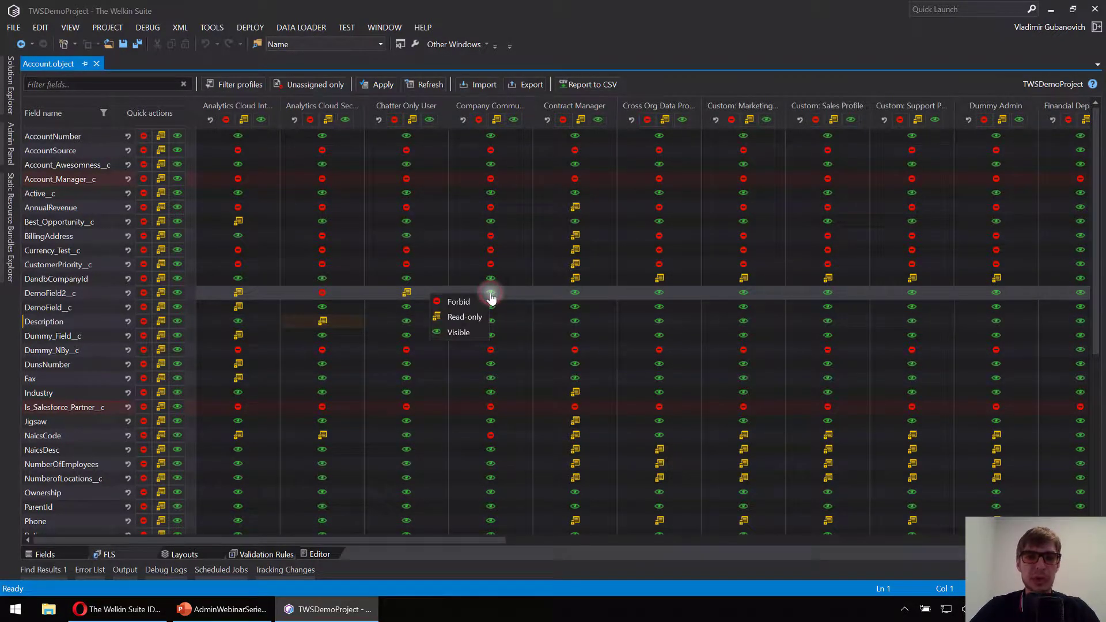
left_click(464, 333)
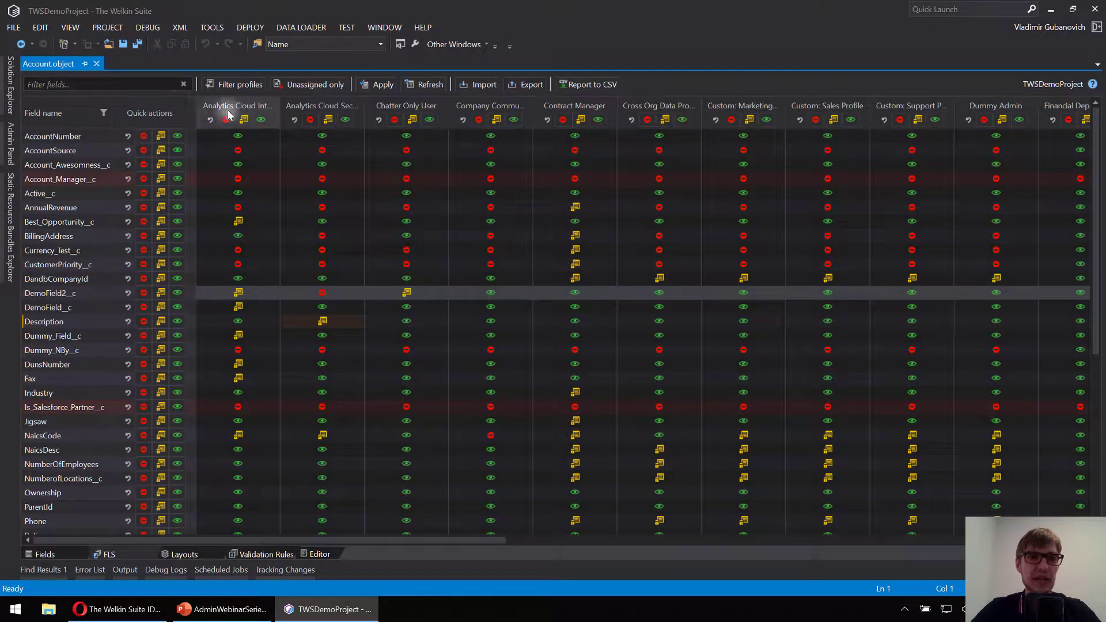
left_click(160, 325)
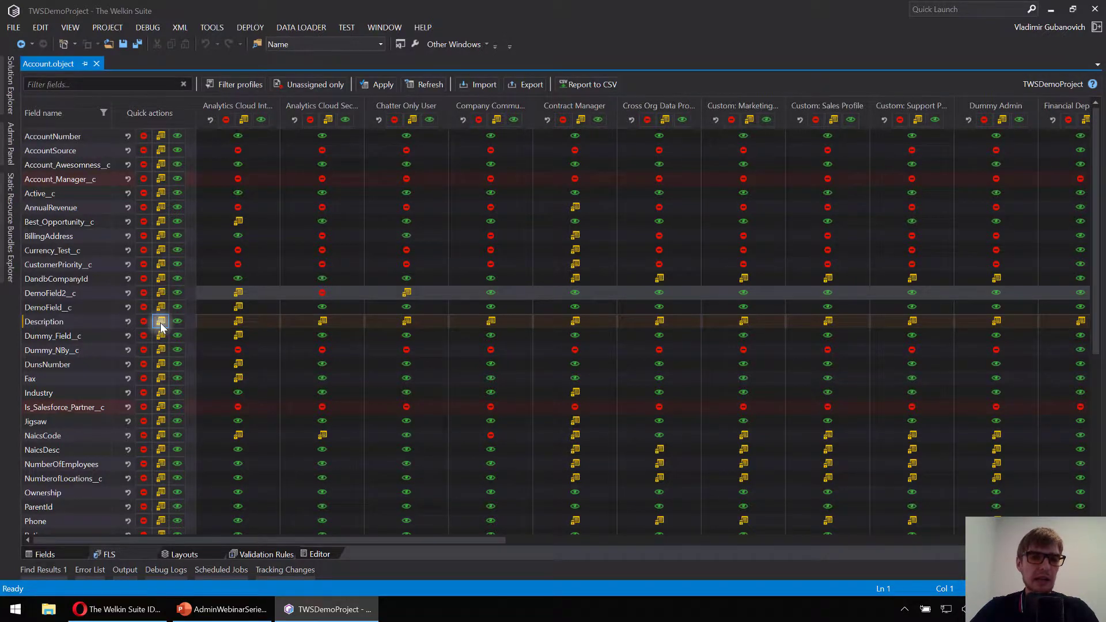
- Forbid all fields for Analytics Cloud Integration User except Dummy_NBy__c as Visible and DunsNumber and Industry as Read-only
left_click(226, 121)
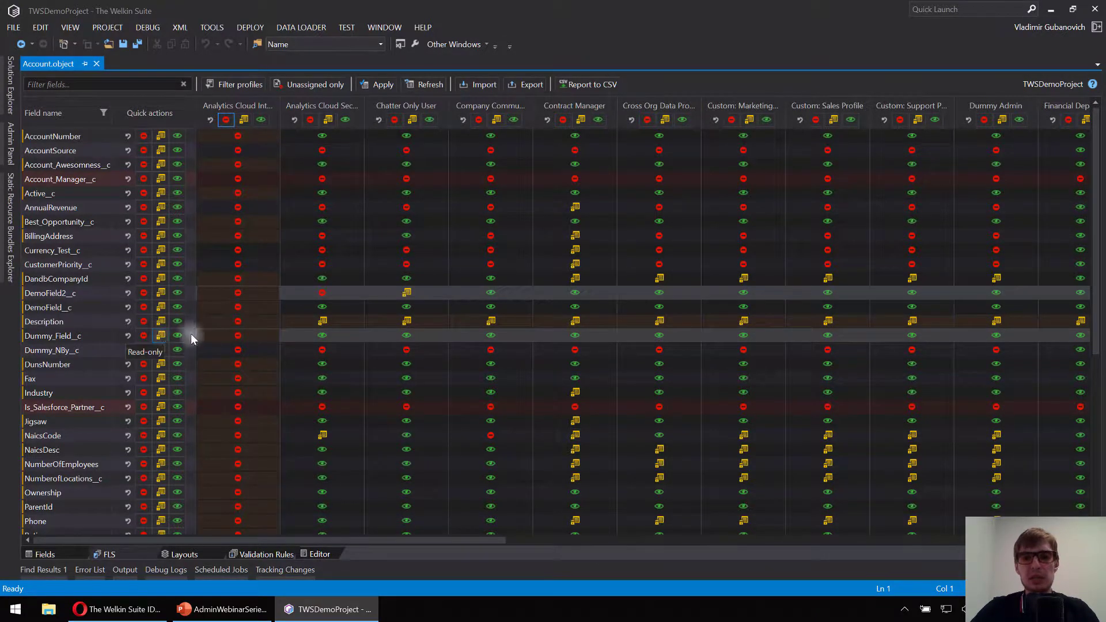
left_click(238, 350)
left_click(237, 365)
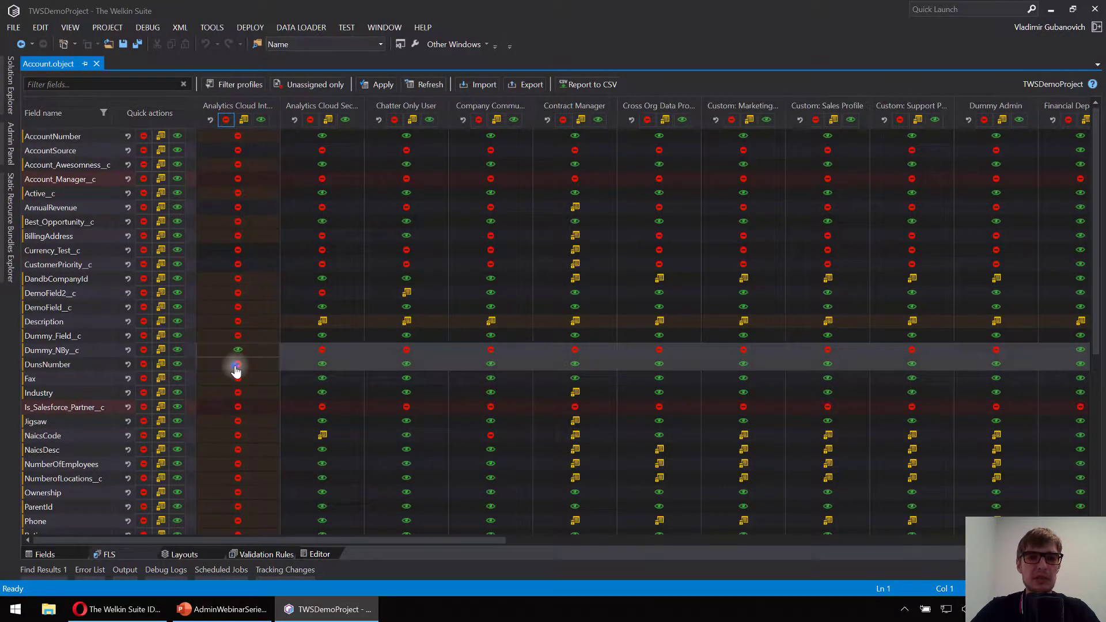
left_click(236, 365)
left_click(238, 392)
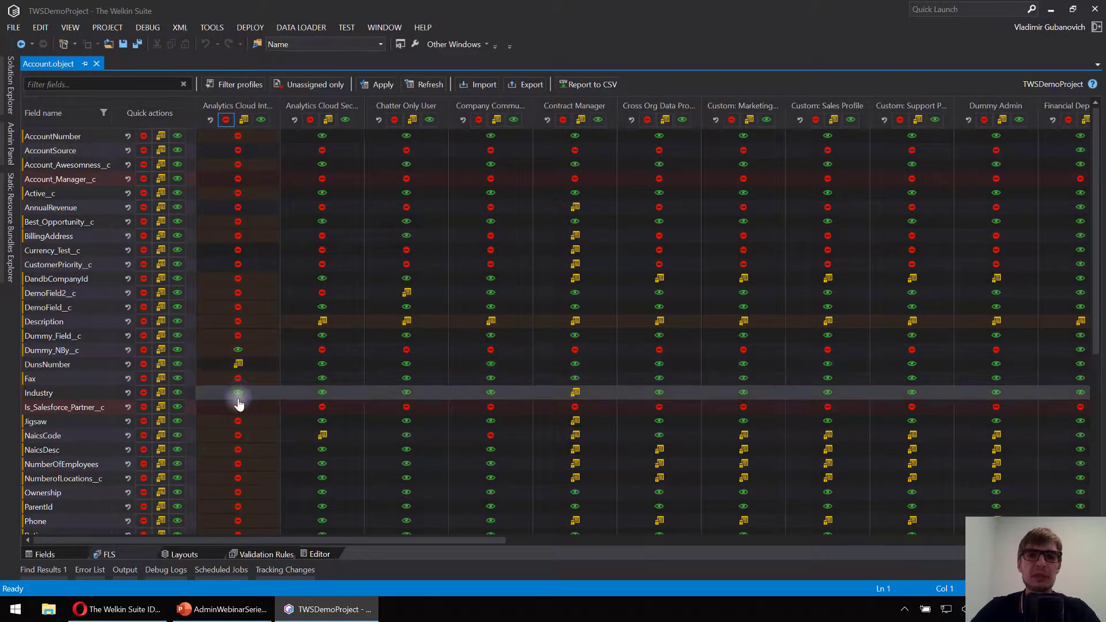
left_click(238, 395)
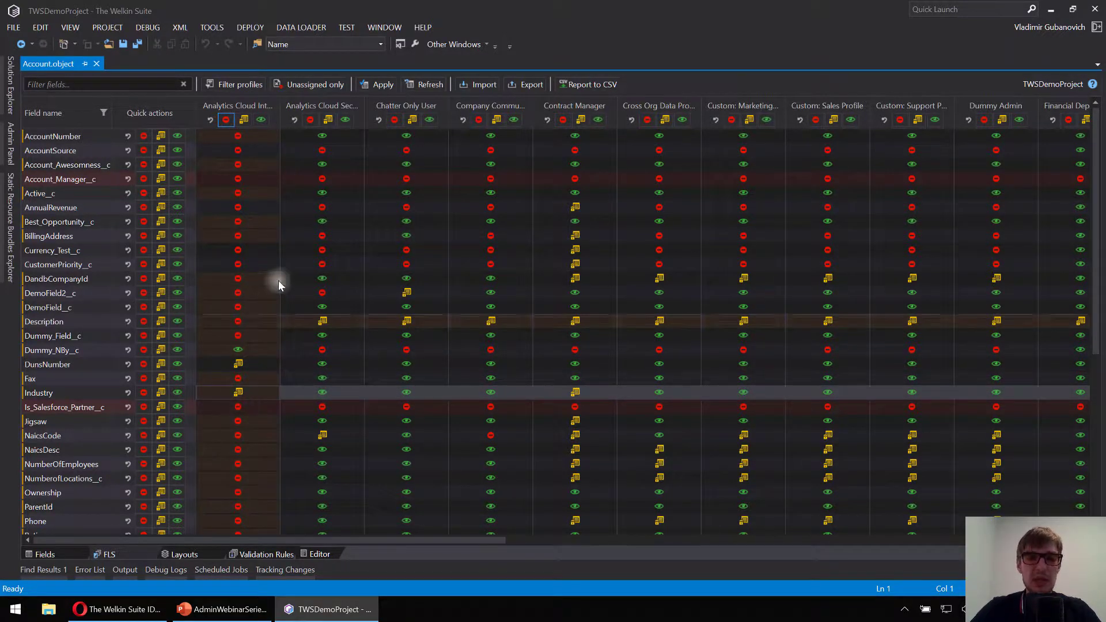
- Revert all pending access changes for the Analytics Cloud Integration User profile
left_click(211, 121)
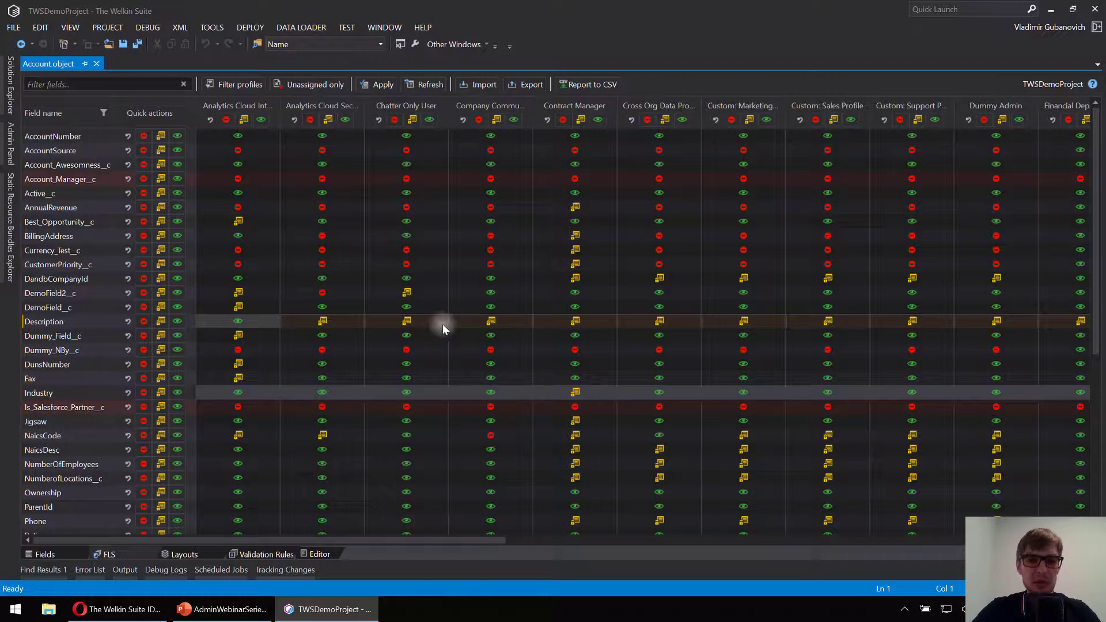
- Cycle DemoField2__c for Company Communities User through Read-only and Forbidden back to Visible
left_click(490, 300)
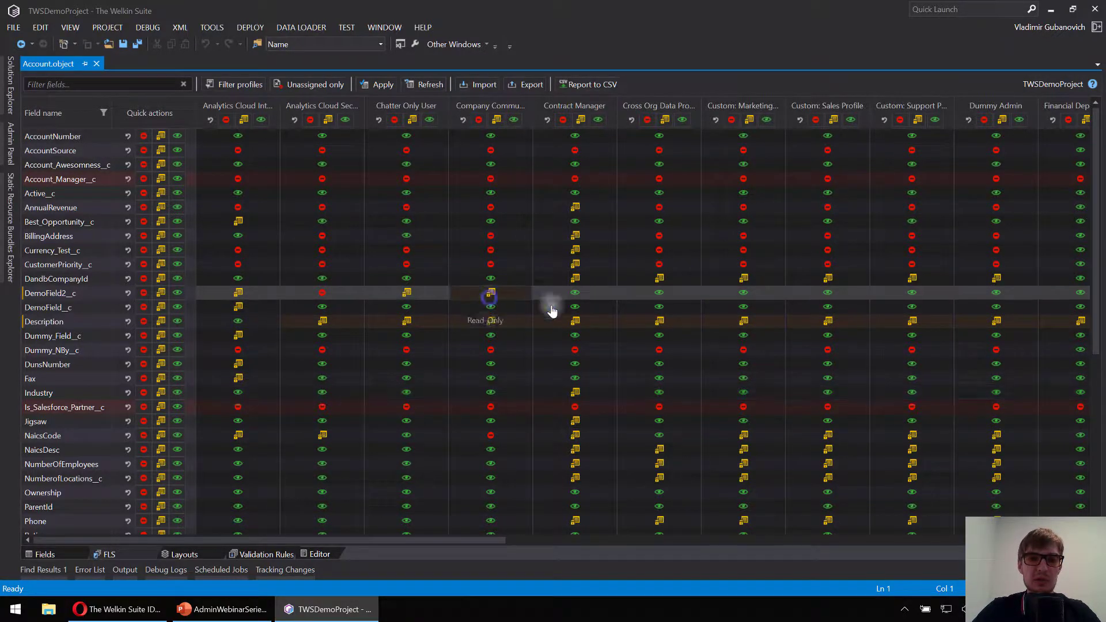
left_click(493, 299)
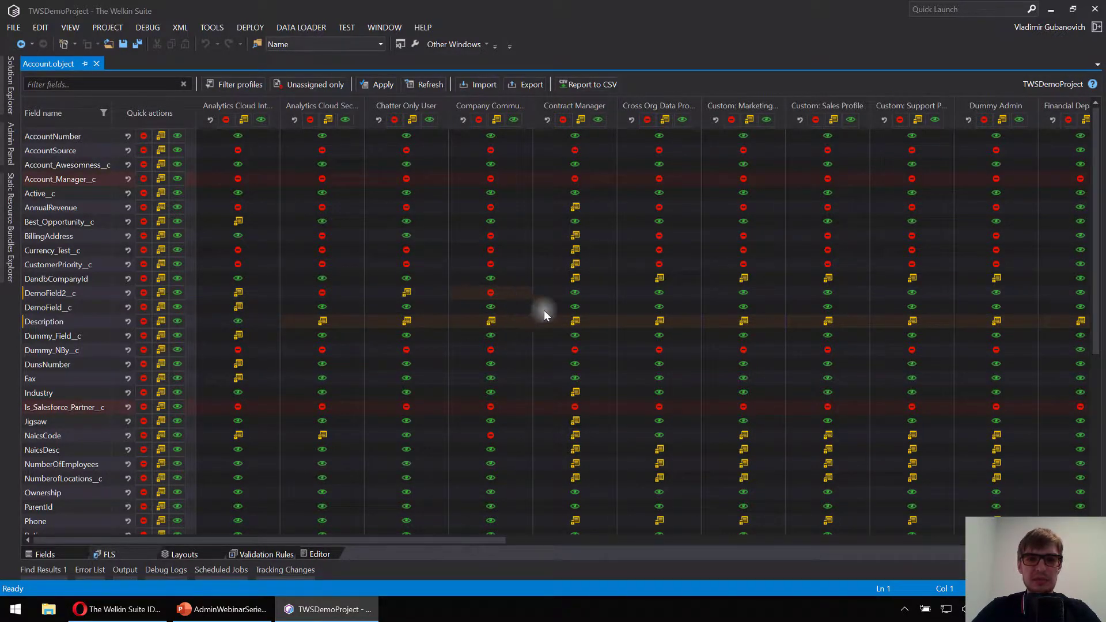
left_click(490, 293)
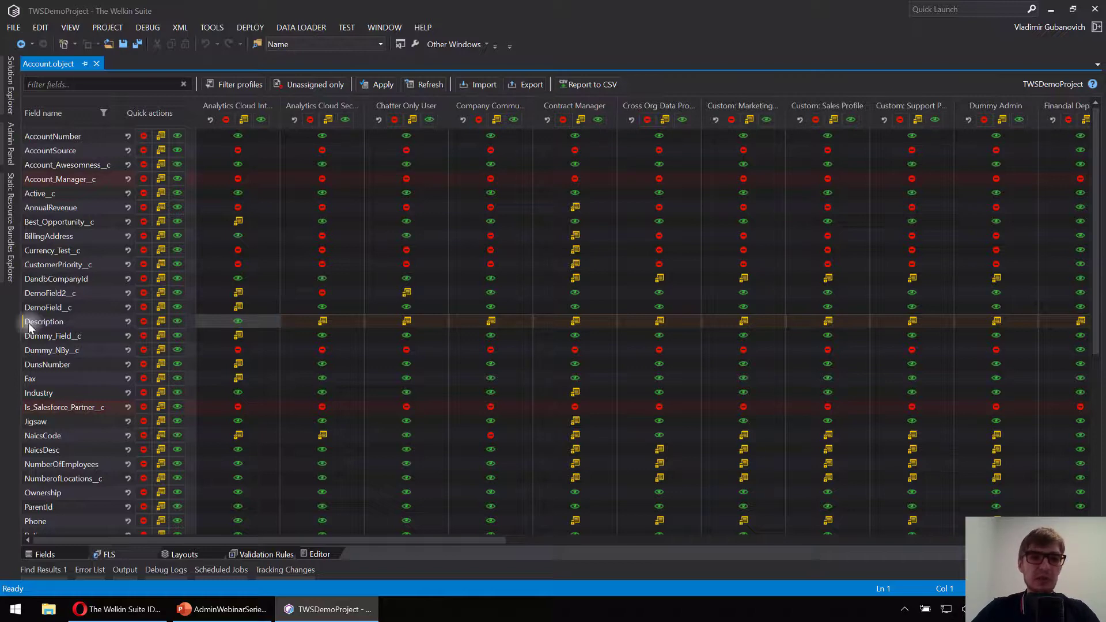
- Set DandbCompanyId to Read-only for Chatter Only User, and check the Account fields list before returning to FLS
left_click(405, 281)
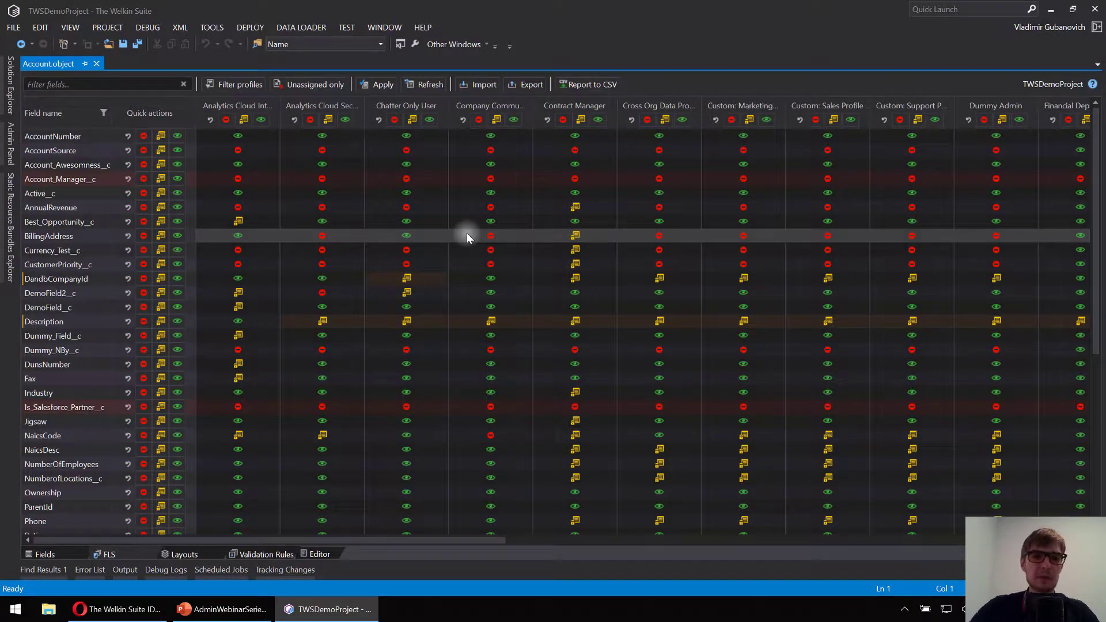
left_click(63, 552)
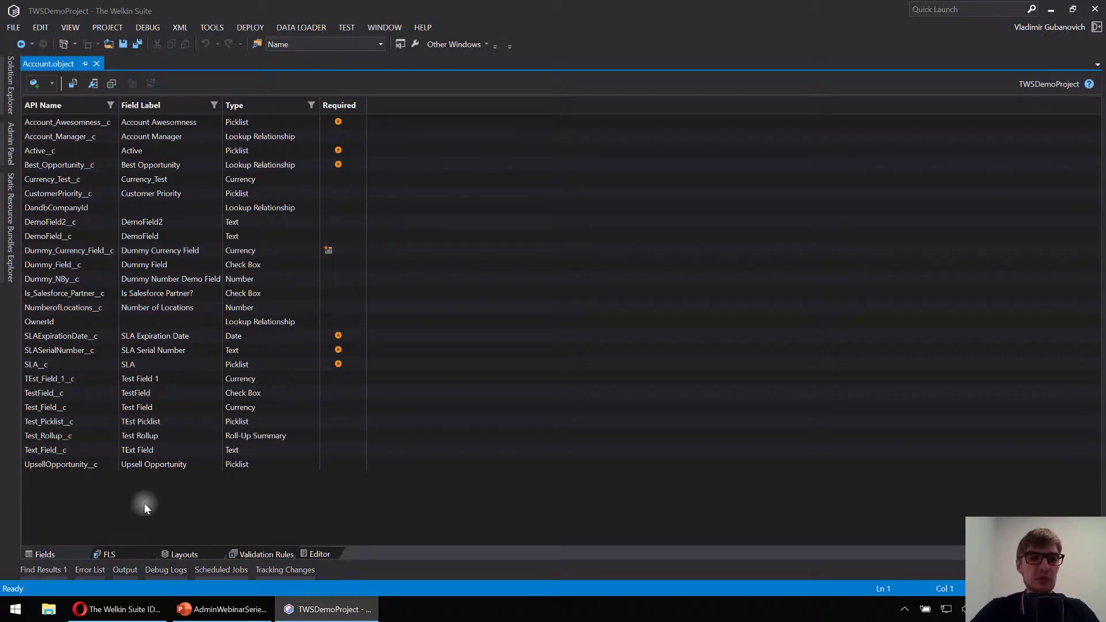
left_click(110, 555)
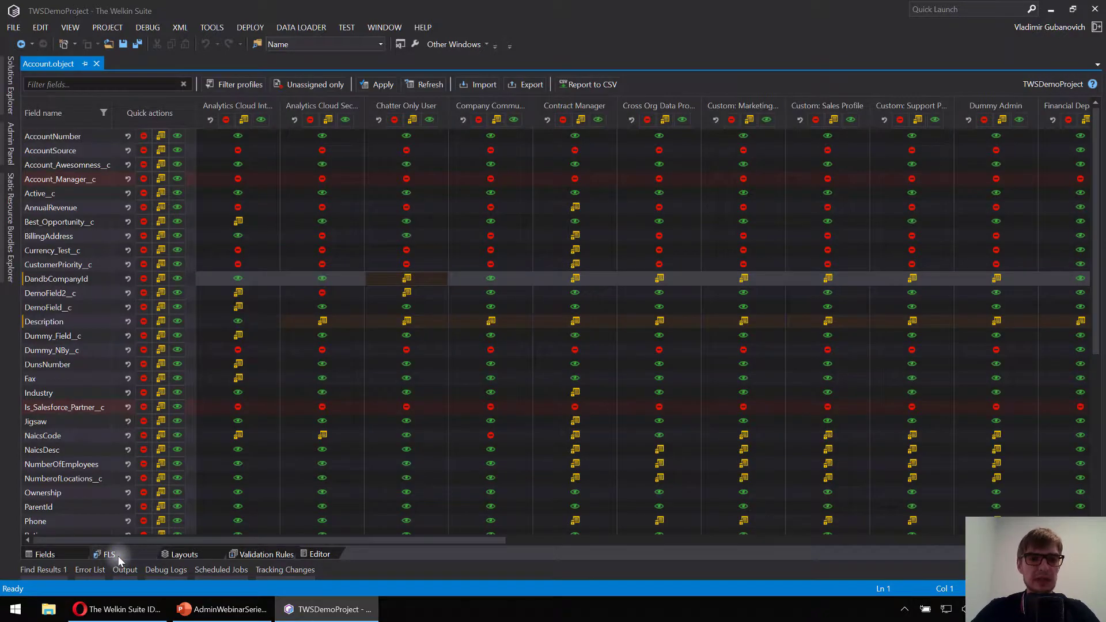
- Filter the matrix to unassigned fields only, restore the full field list and look through it
left_click(316, 88)
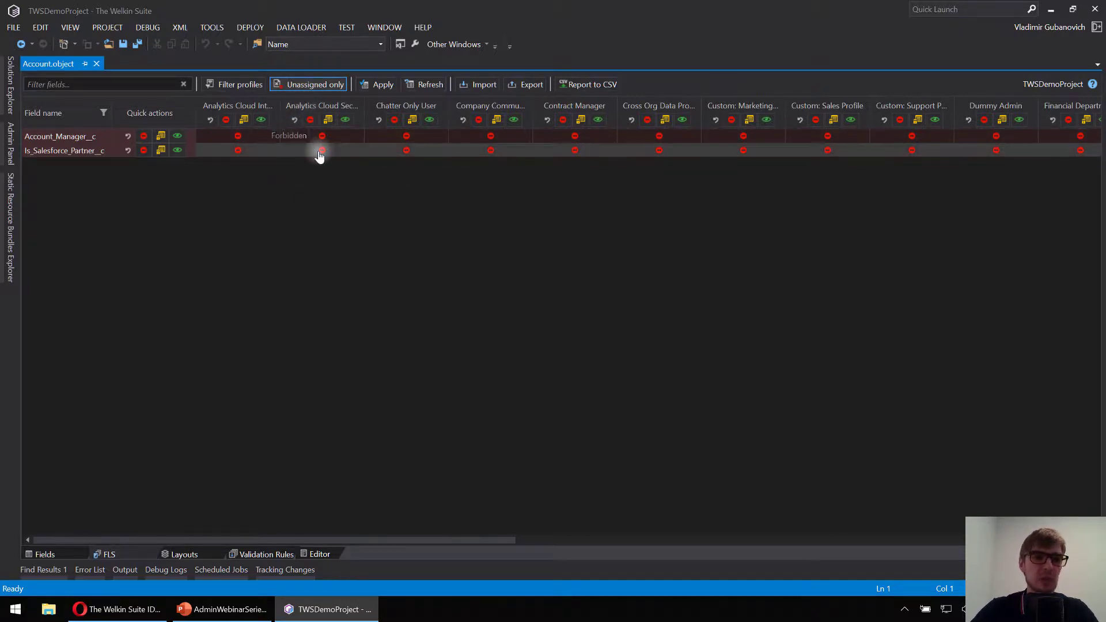
left_click(306, 85)
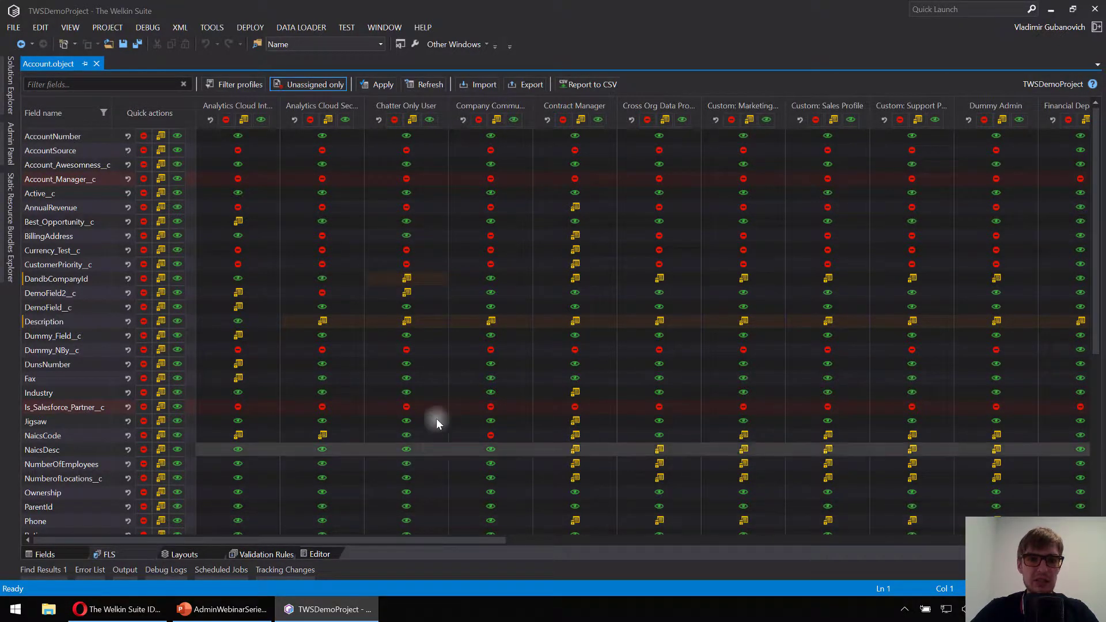
scroll(437, 418, "down", 4)
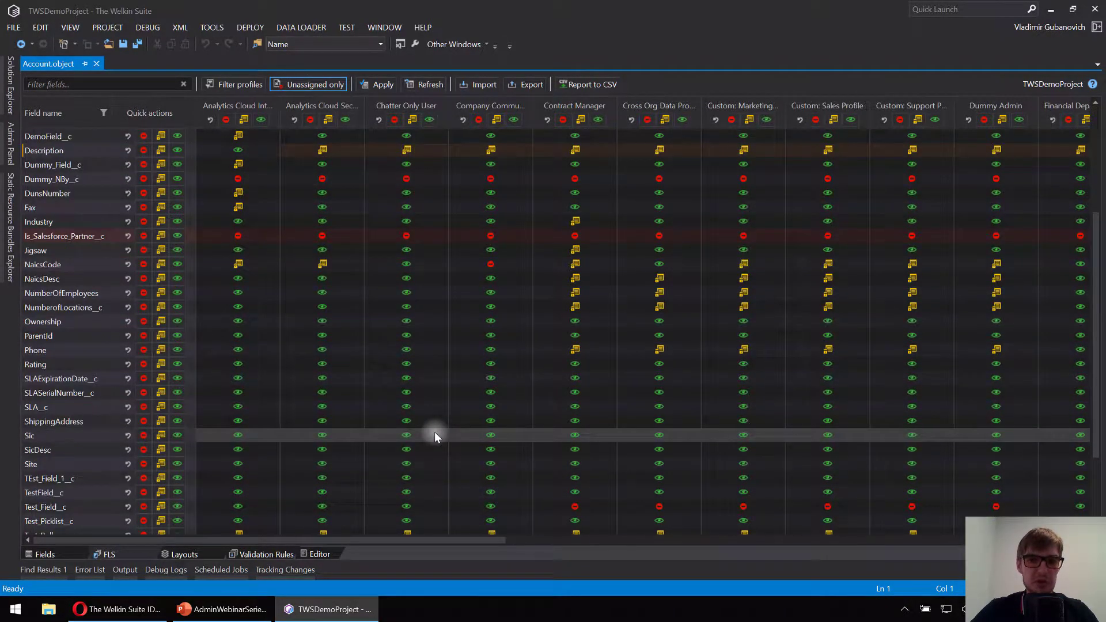
scroll(432, 441, "down", 2)
scroll(430, 442, "up", 2)
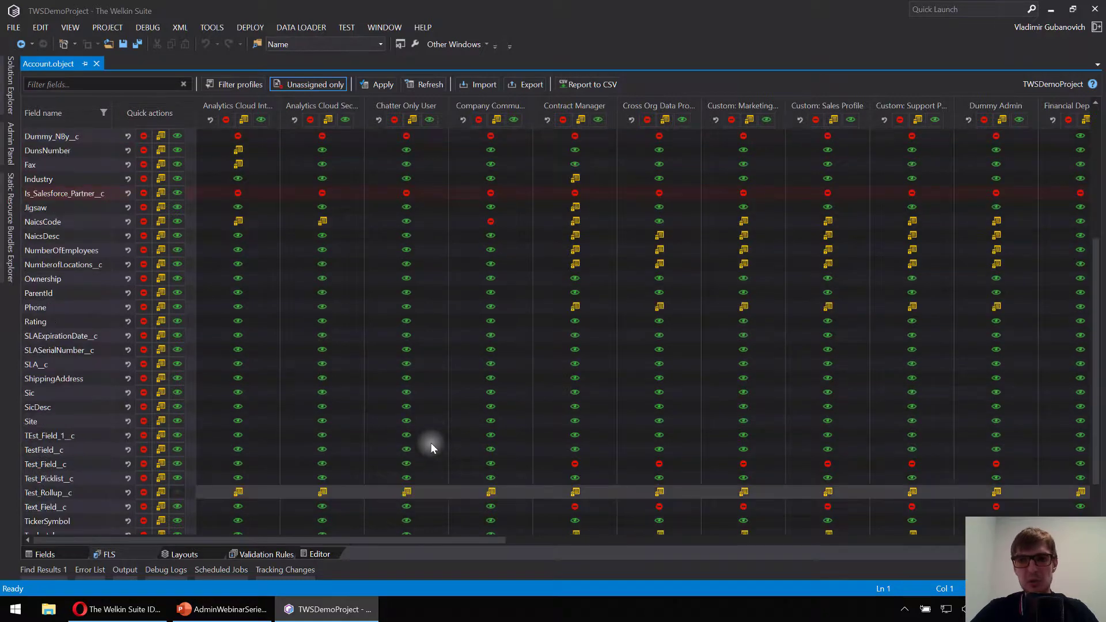
scroll(430, 442, "up", 1)
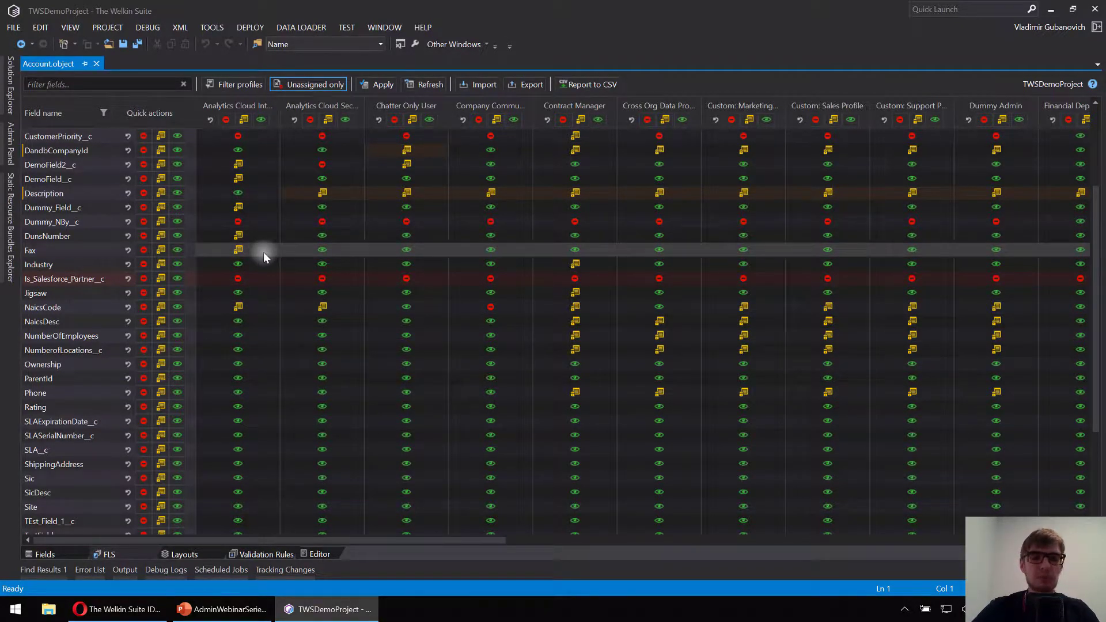
- Filter the FLS matrix to show only the profiles whose names contain "Partner"
left_click(230, 86)
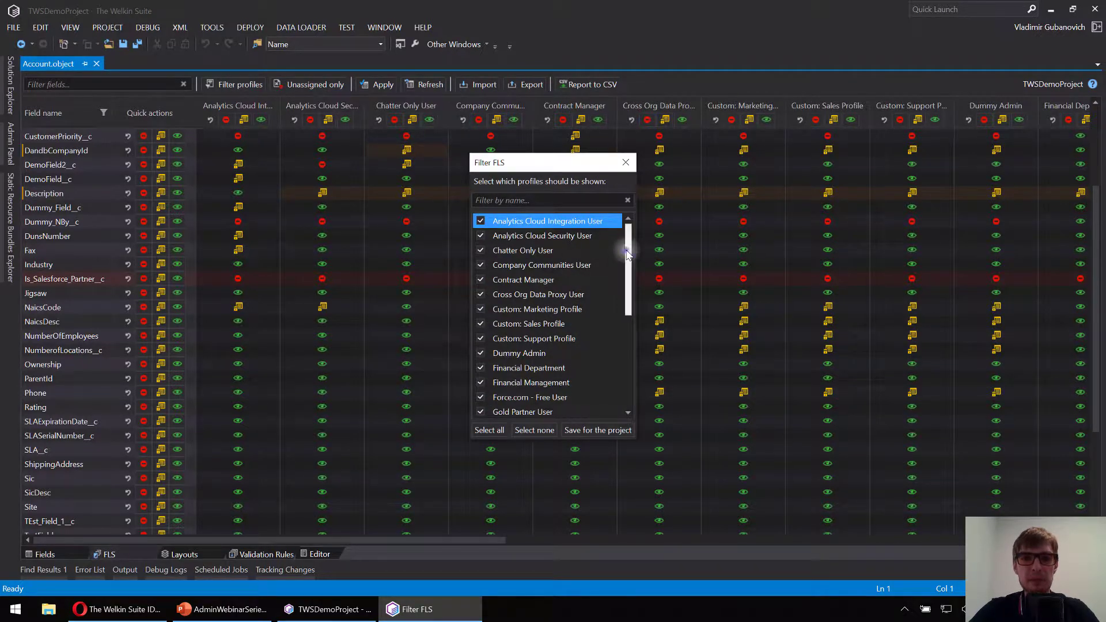
mouse_move(624, 247)
left_mouse_down()
mouse_move(624, 346)
mouse_move(632, 229)
left_mouse_up()
left_click(529, 433)
left_click(520, 199)
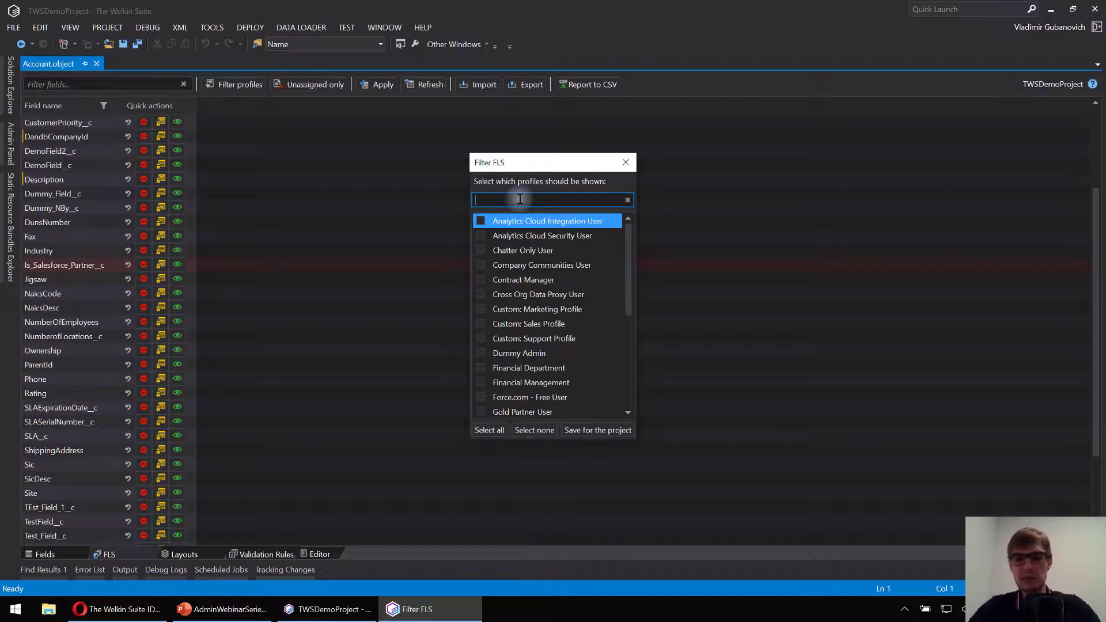
type("Partner")
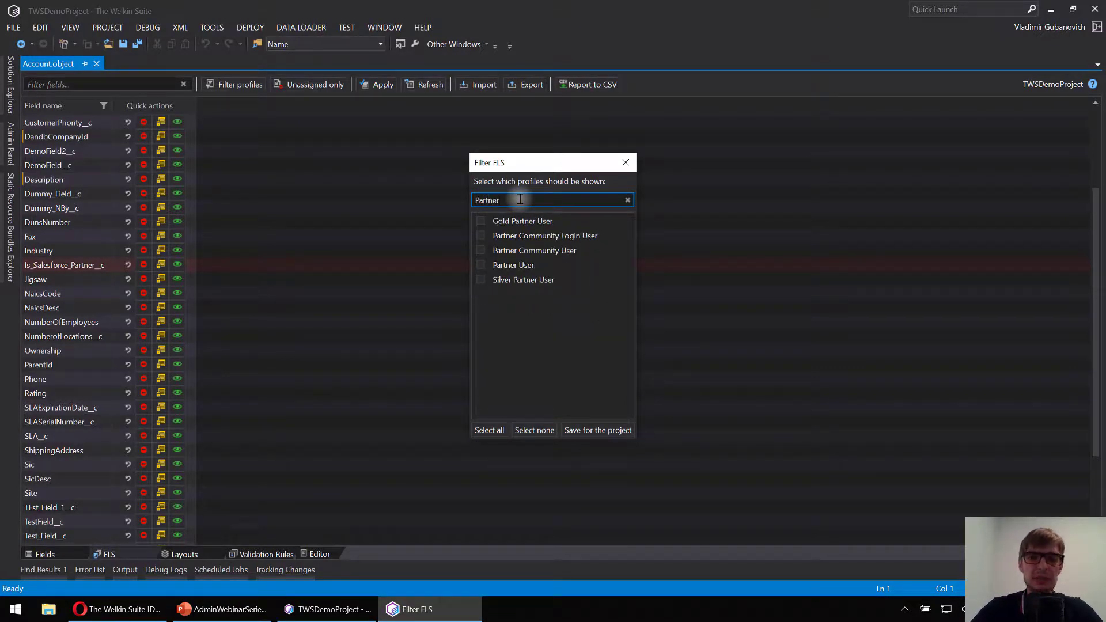
left_click(494, 432)
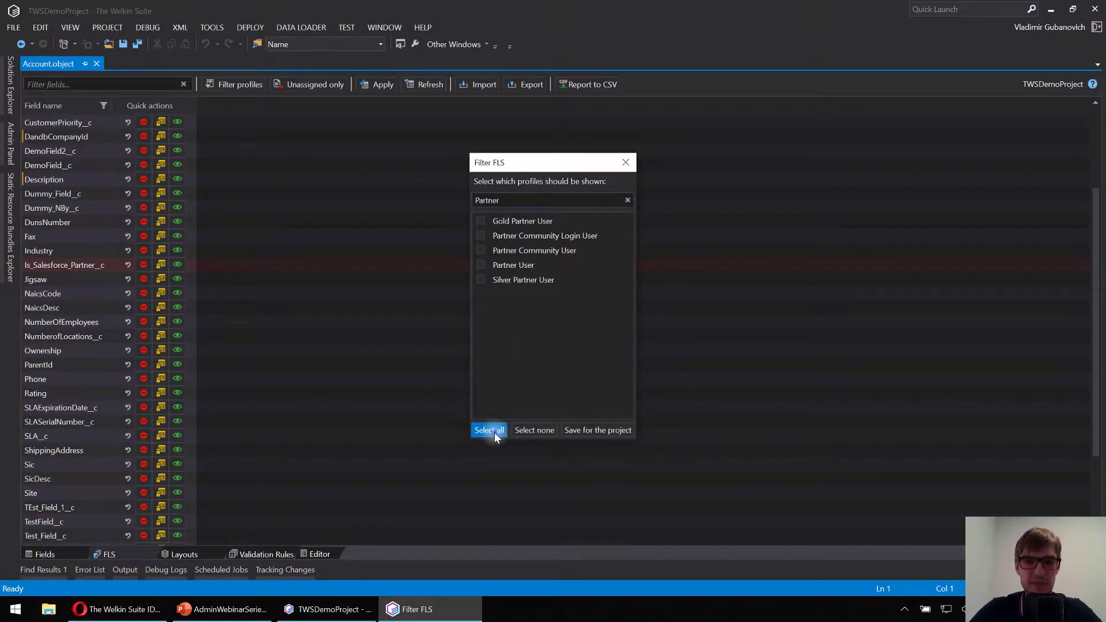
- Add the Contract Manager and Custom: Support Profile profiles to the shown ones and close the profile filter
left_click(627, 201)
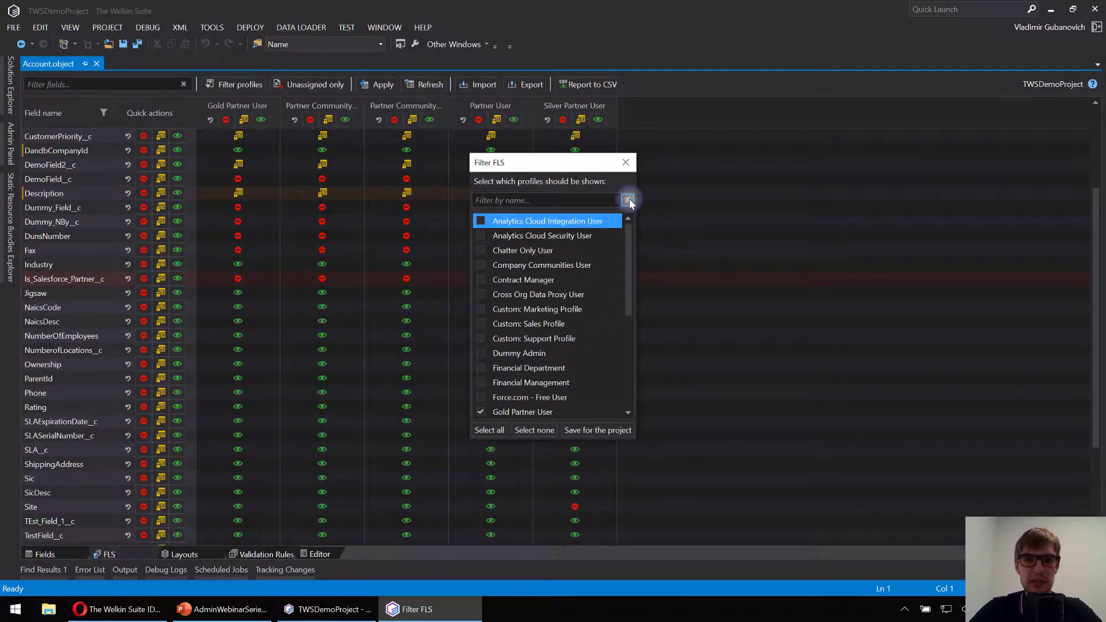
left_click(481, 337)
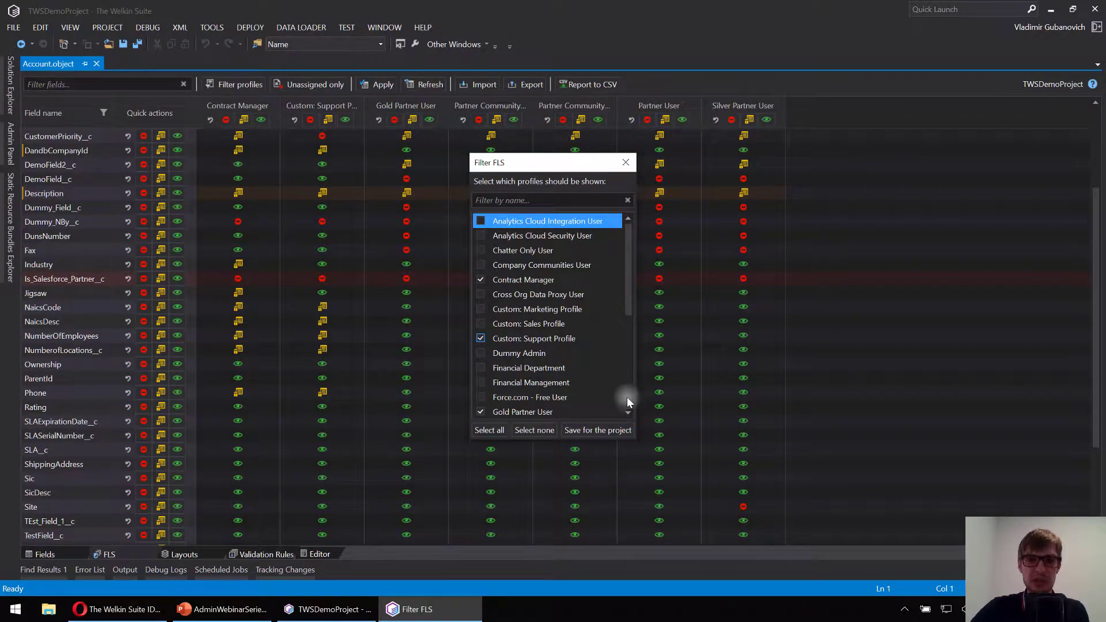
left_click(625, 164)
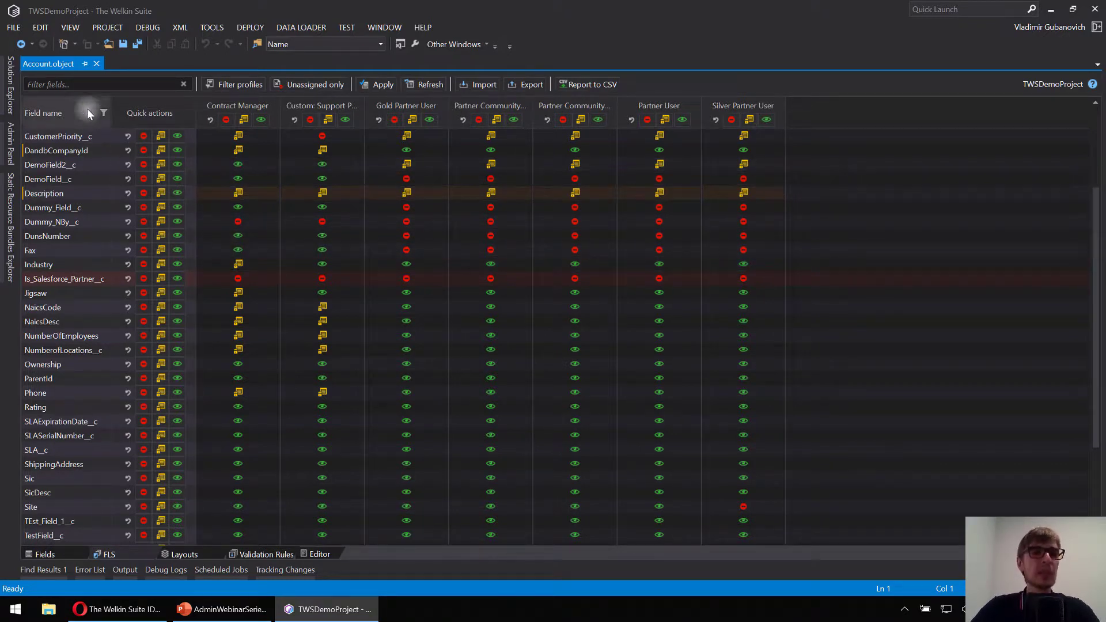
- Search the FLS fields by name for "Amoun", shorten the search text to "A", and clear the search
left_click(90, 86)
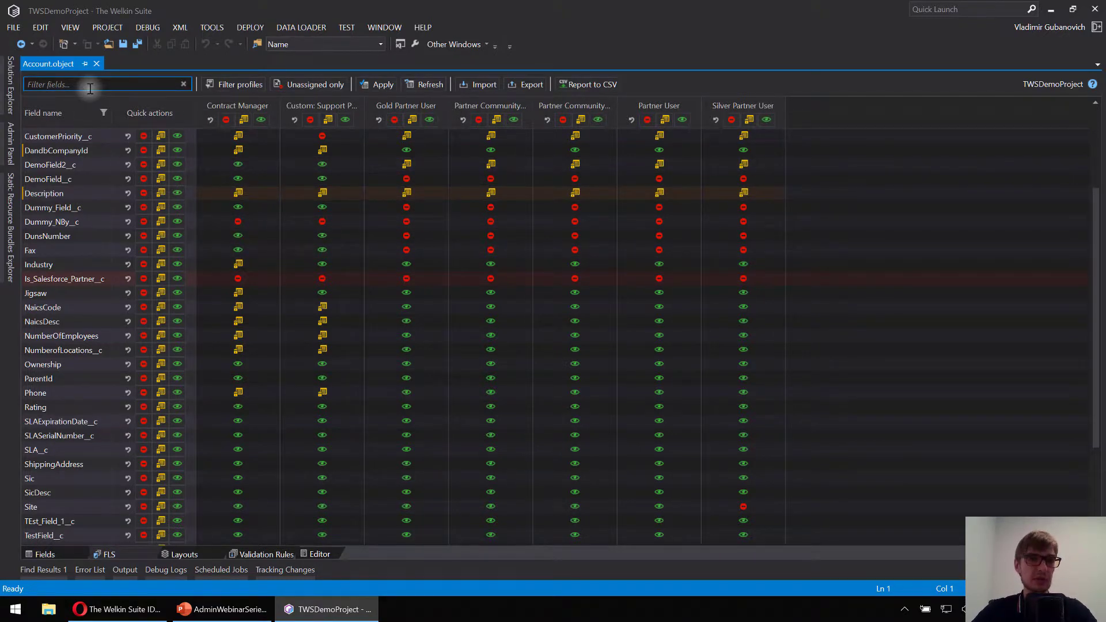
left_click(90, 88)
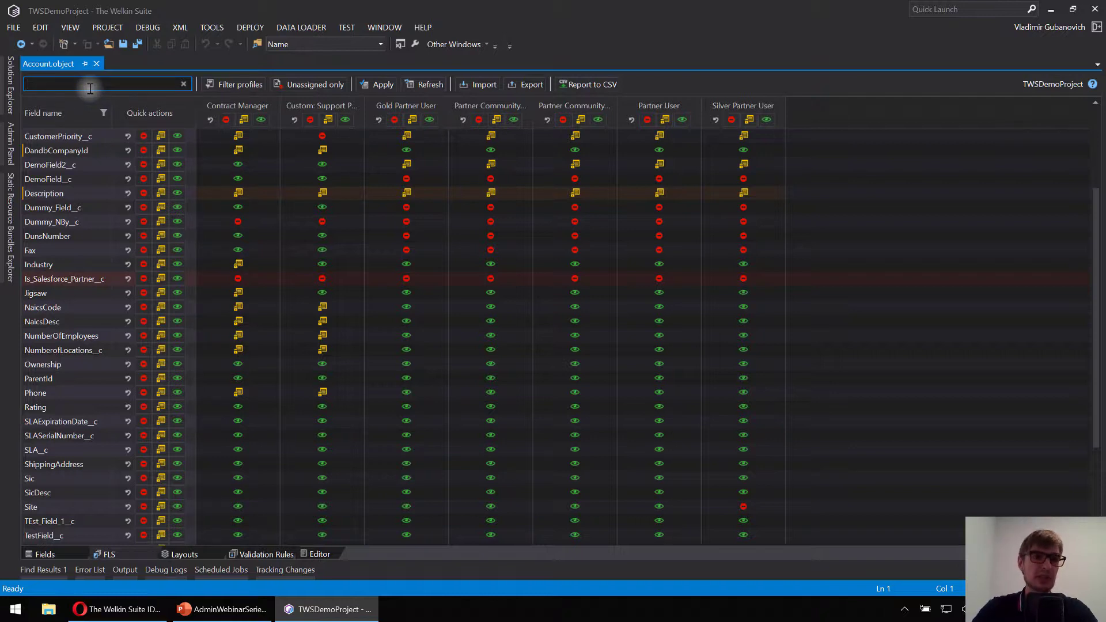
type("Amoun")
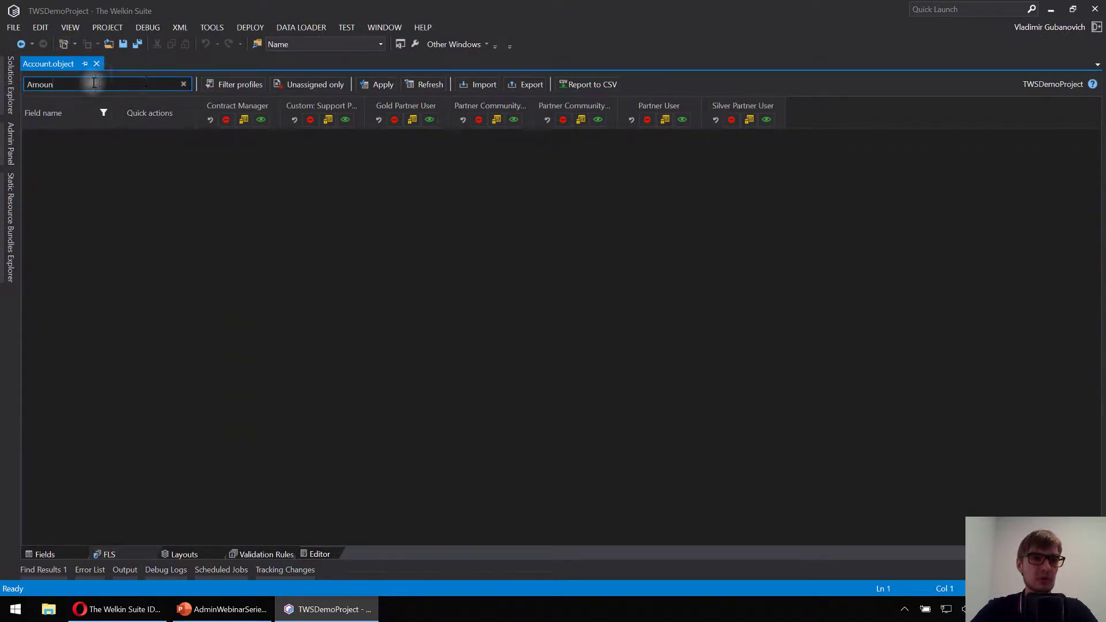
key("BackSpace")
key("BackSpace")
key("BackSpace")
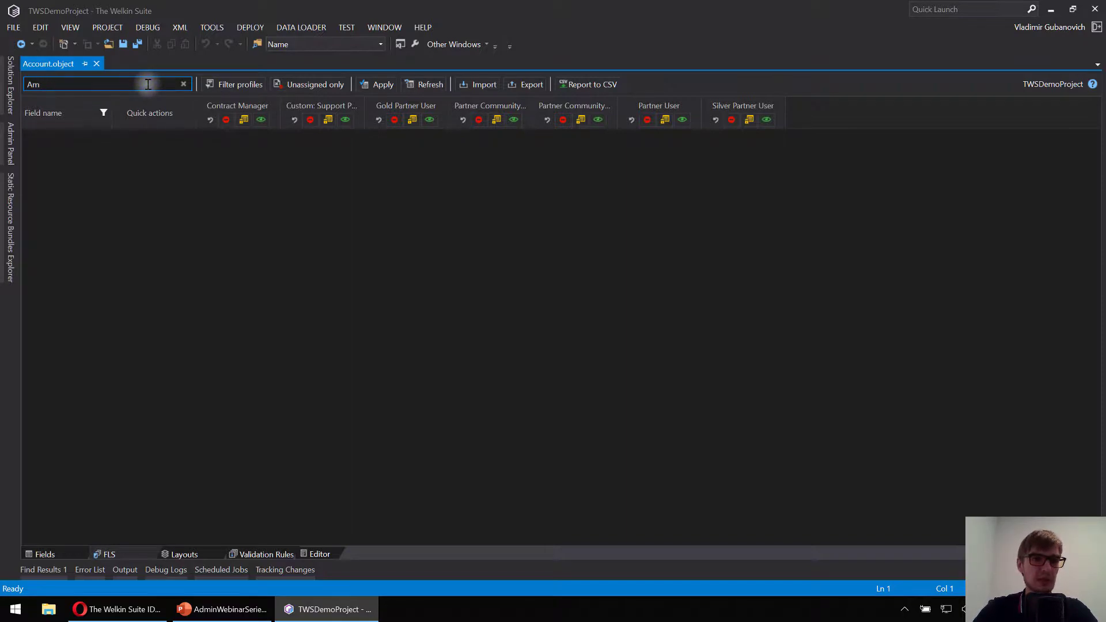
key("BackSpace")
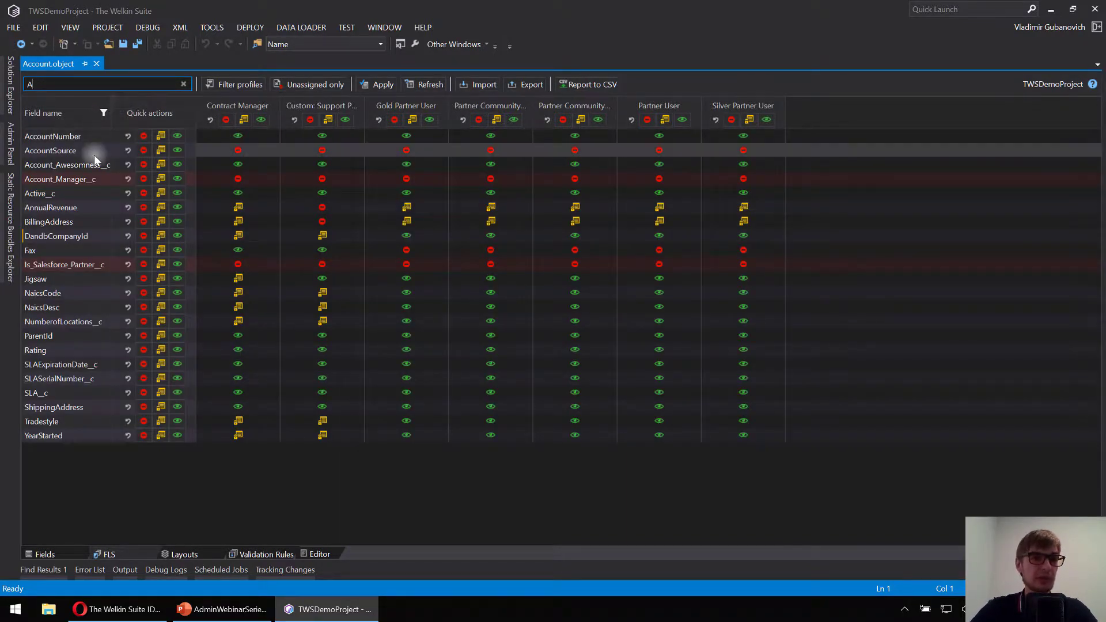
left_click(184, 84)
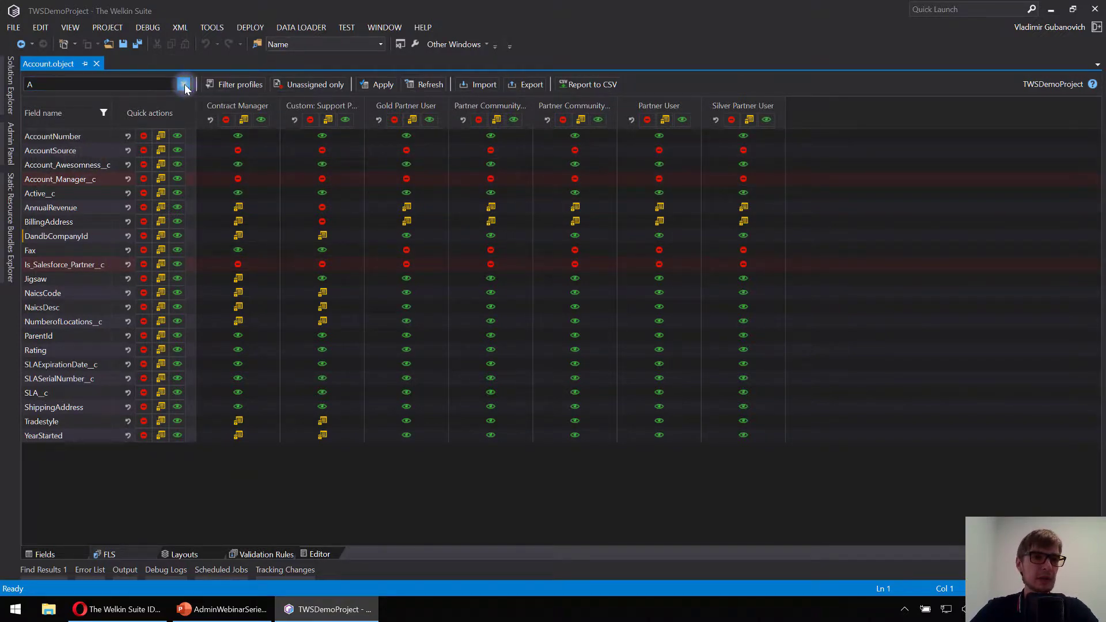
- Filter the field name column to fields containing "Address" and close the column filter
left_click(103, 113)
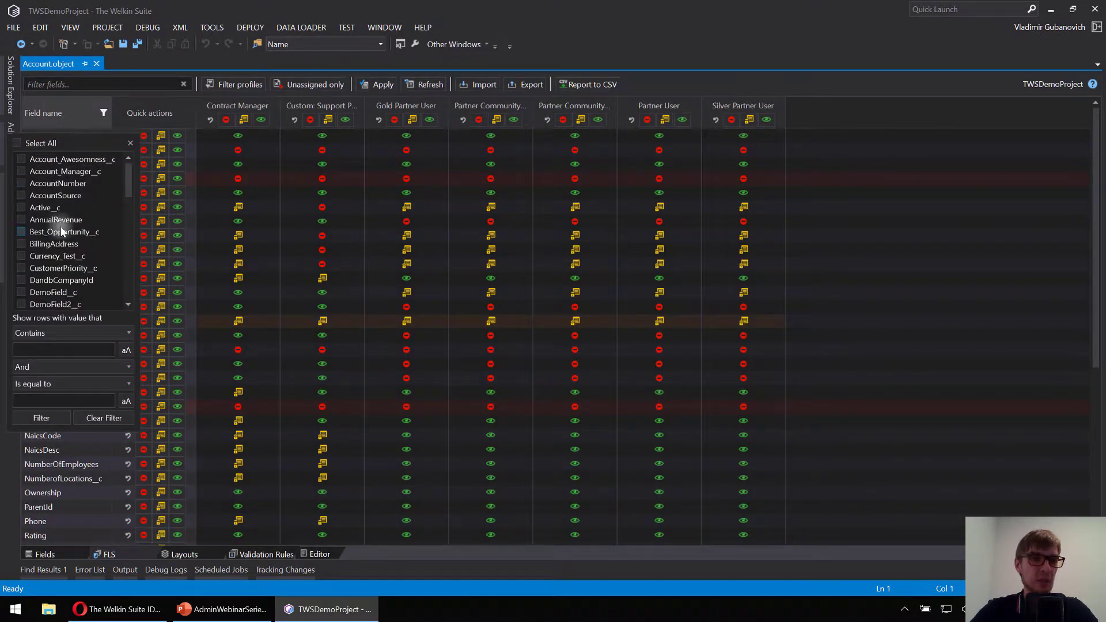
scroll(57, 240, "down", 5)
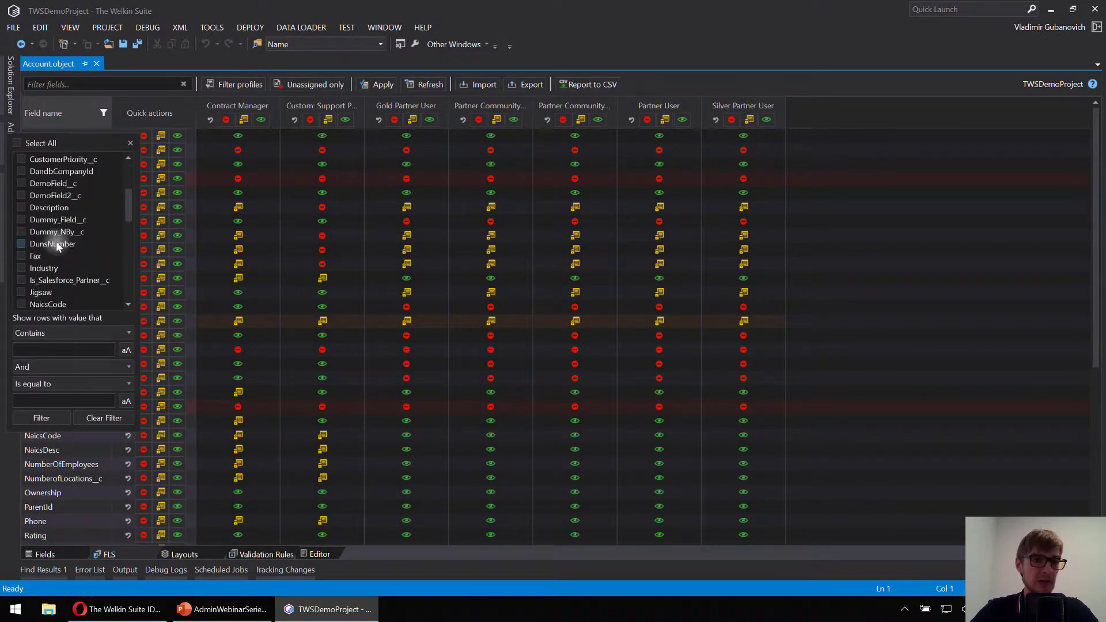
left_click(46, 351)
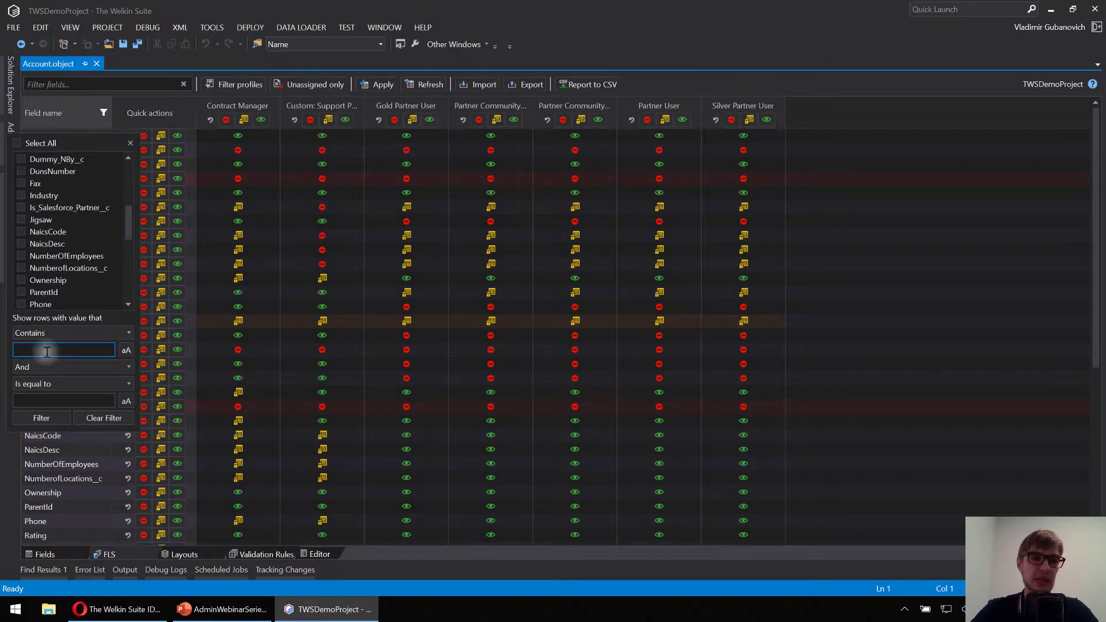
type("Ad")
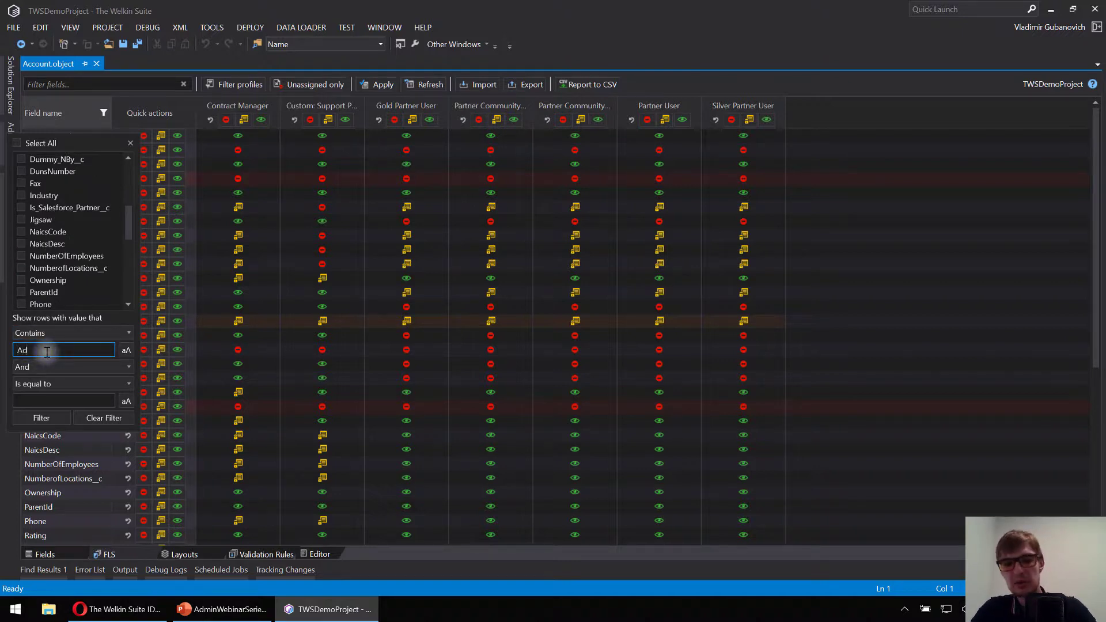
type("dress")
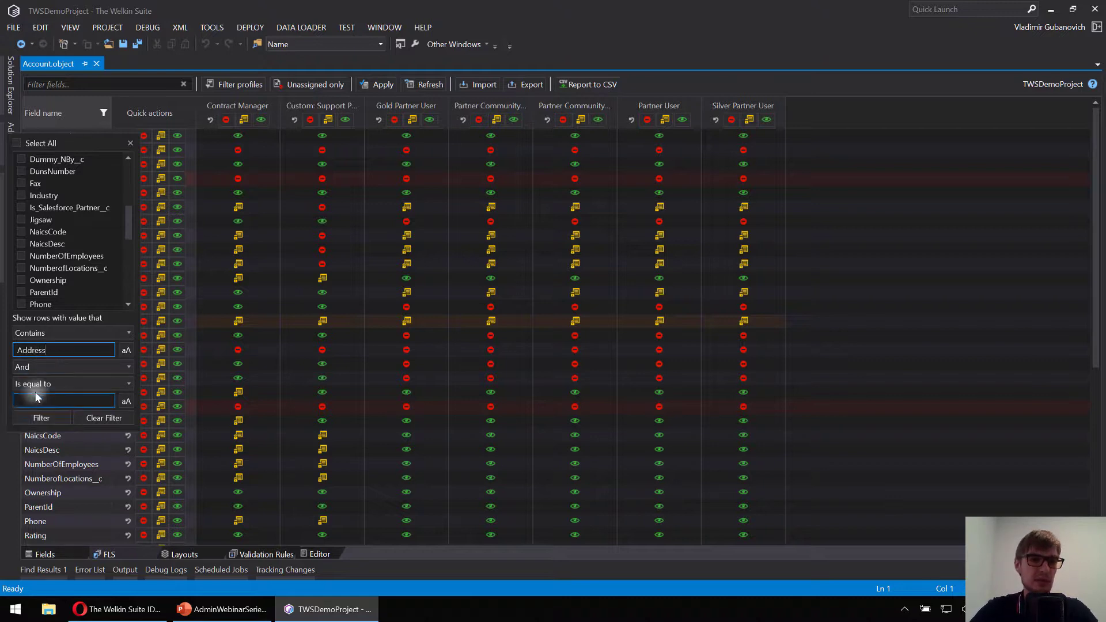
left_click(32, 420)
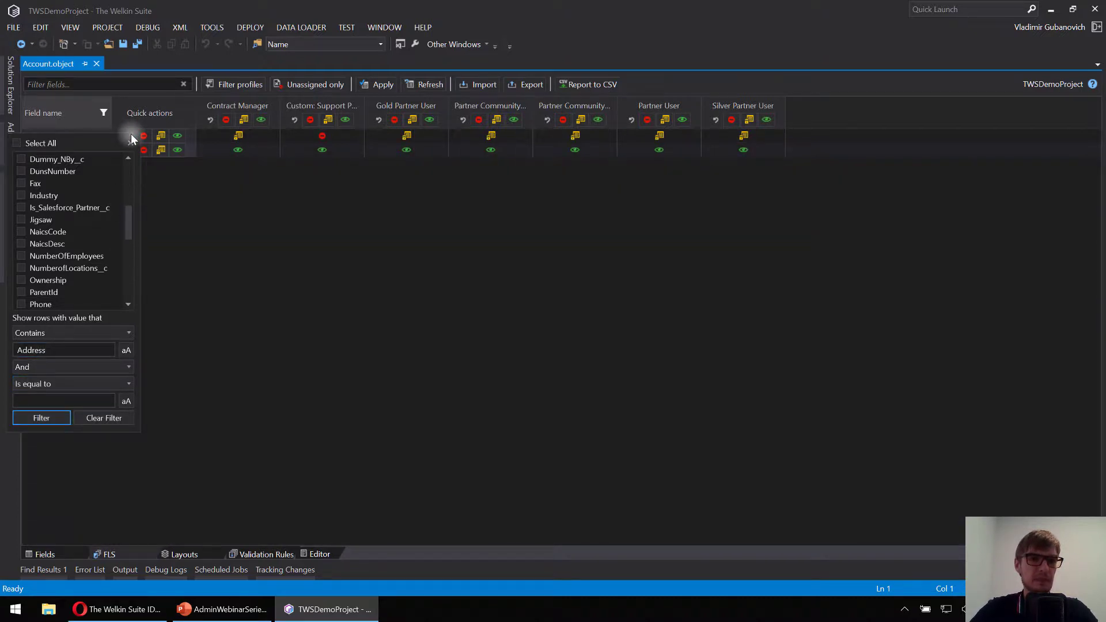
left_click(131, 136)
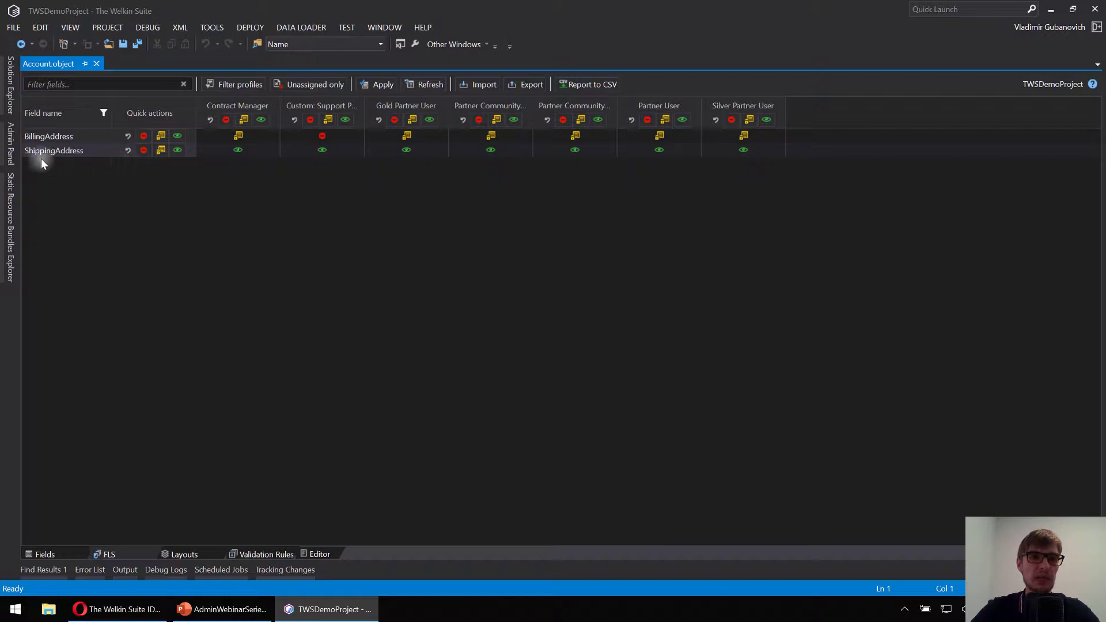
- Forbid ShippingAddress and BillingAddress for every shown profile, and display all profiles in the matrix again
left_click(143, 151)
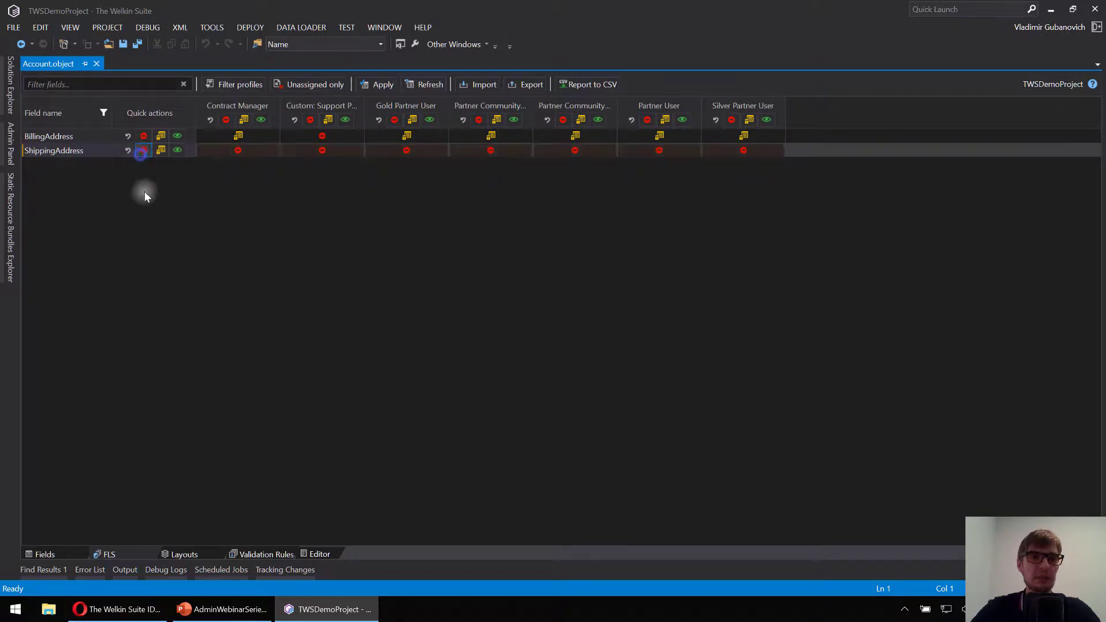
left_click(145, 137)
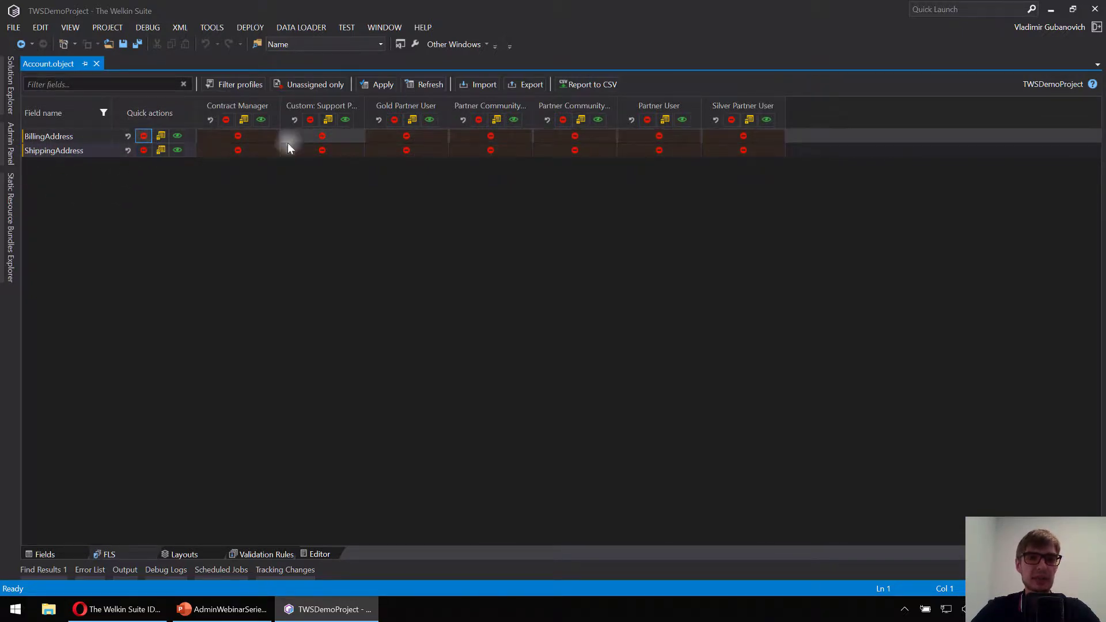
left_click(211, 85)
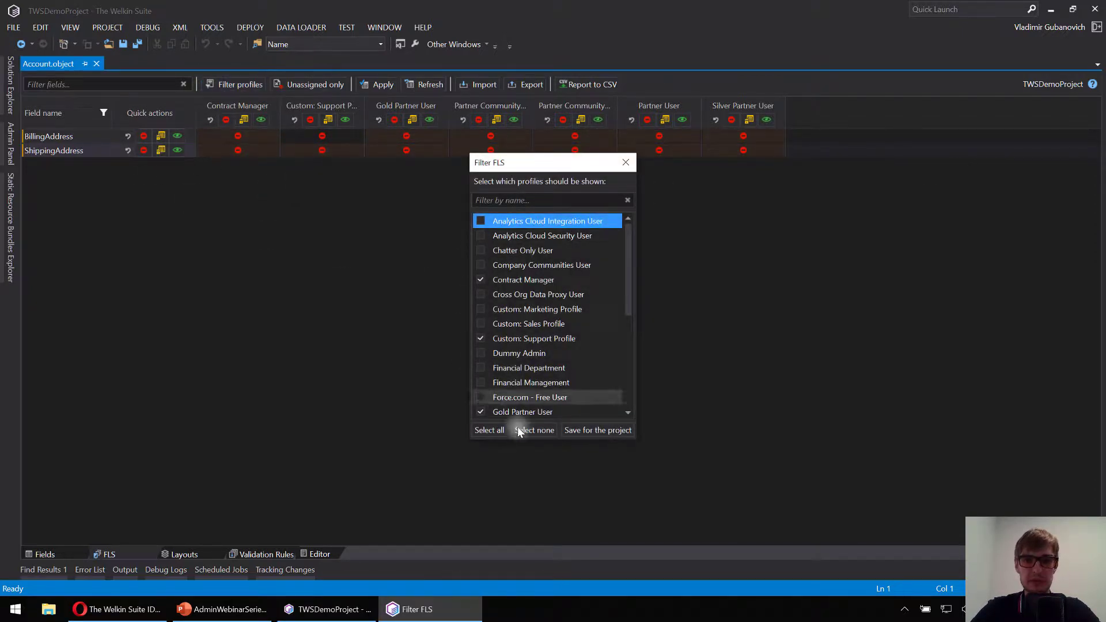
left_click(490, 430)
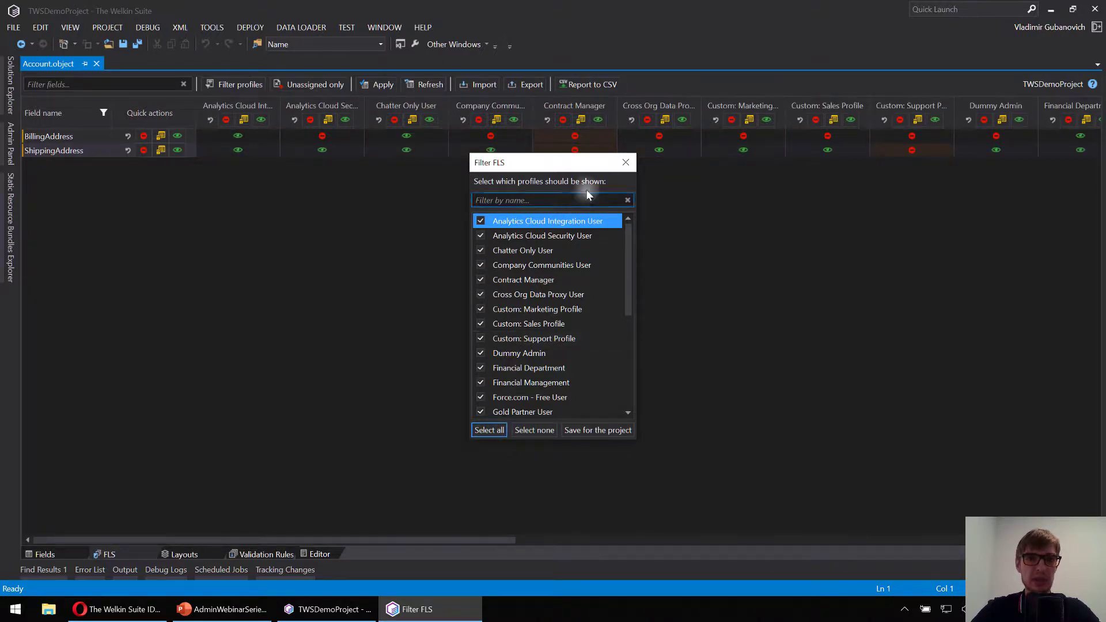
left_click(626, 164)
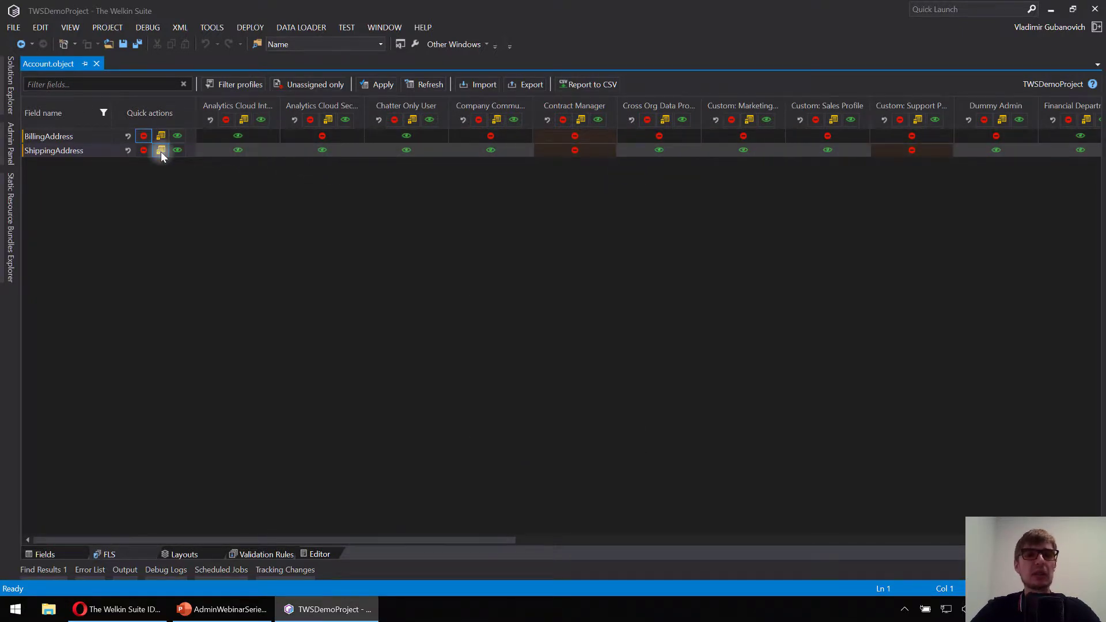
left_click(143, 136)
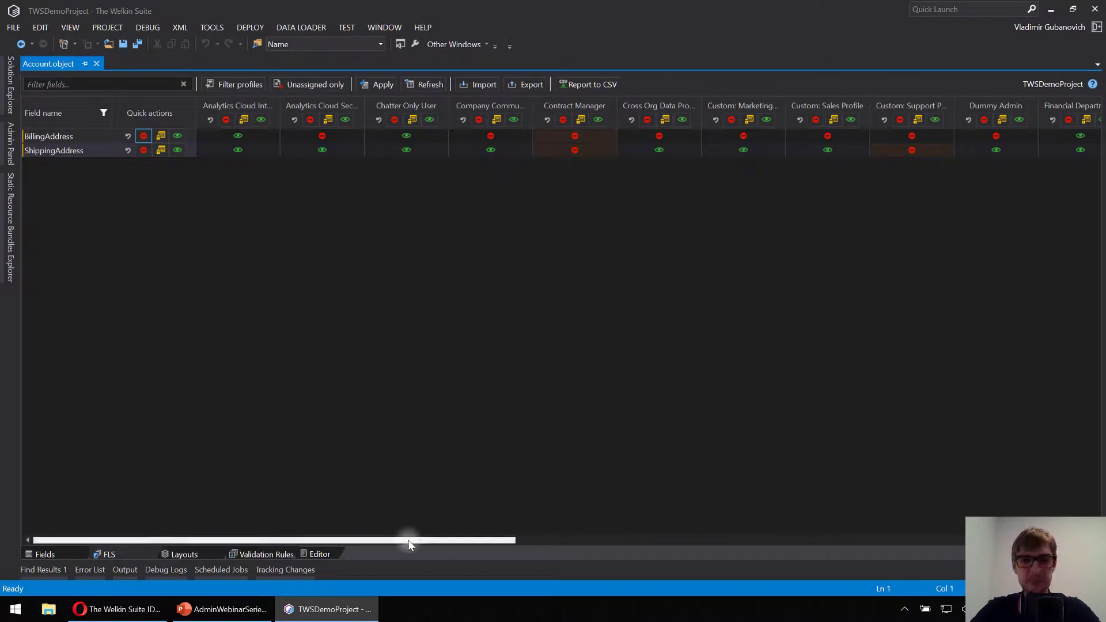
left_click_drag(408, 540, 465, 540)
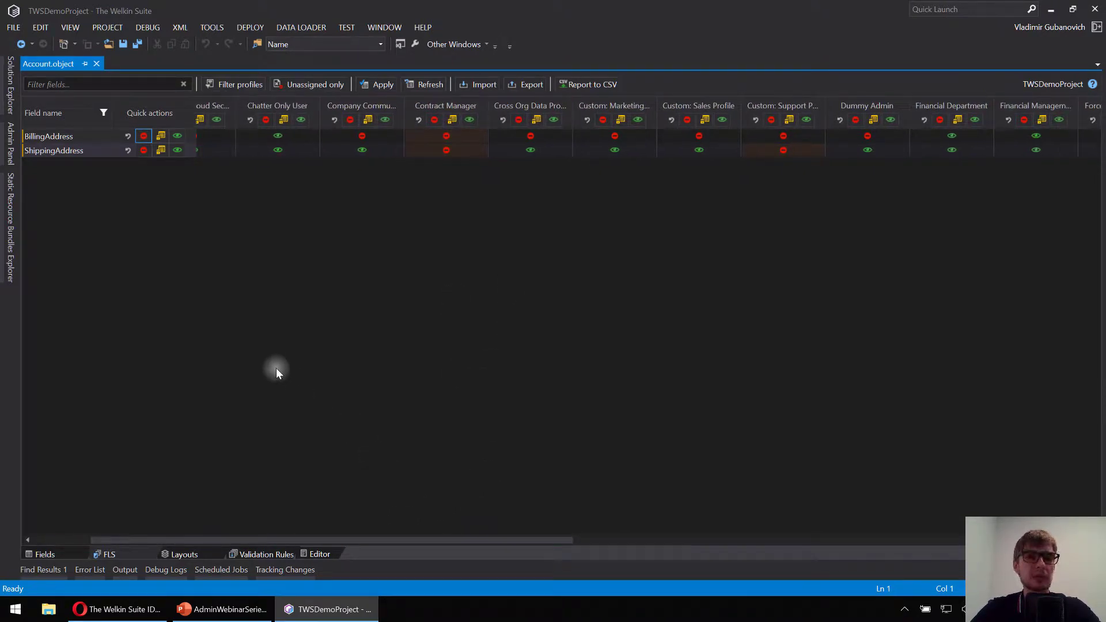
- Clear the "Address" filter from the field name column and return to the first profile columns
left_click(103, 113)
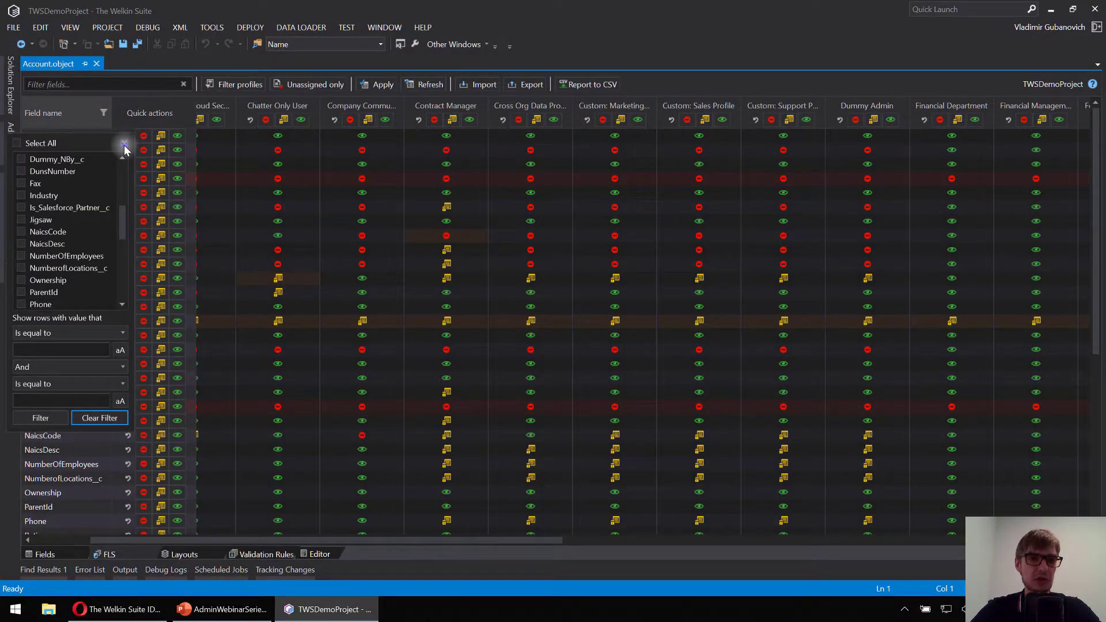
left_click(124, 144)
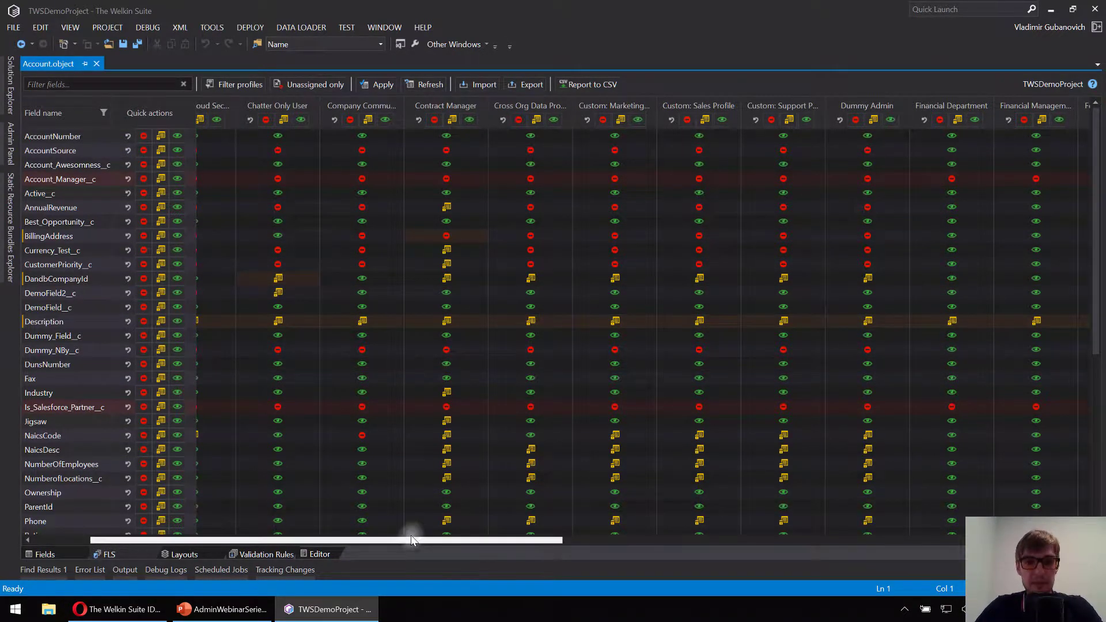
left_click_drag(403, 541, 236, 530)
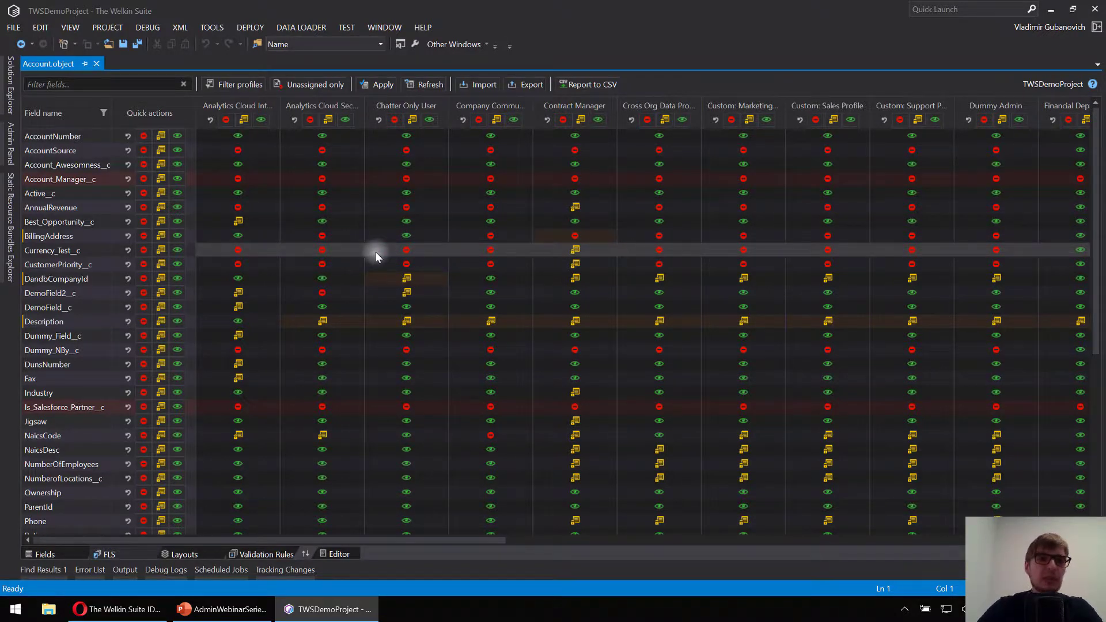
- Bulk apply the Industry field's settings to Account_Manager__c, Is_Salesforce_Partner__c, Active__c and AnnualRevenue
right_click(81, 393)
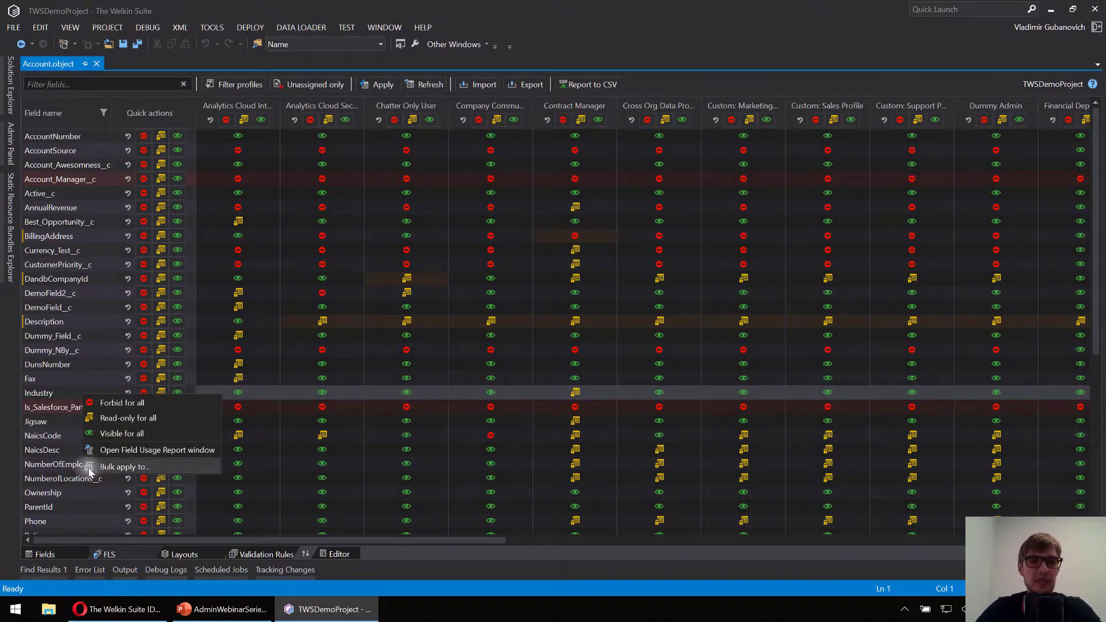
left_click(160, 466)
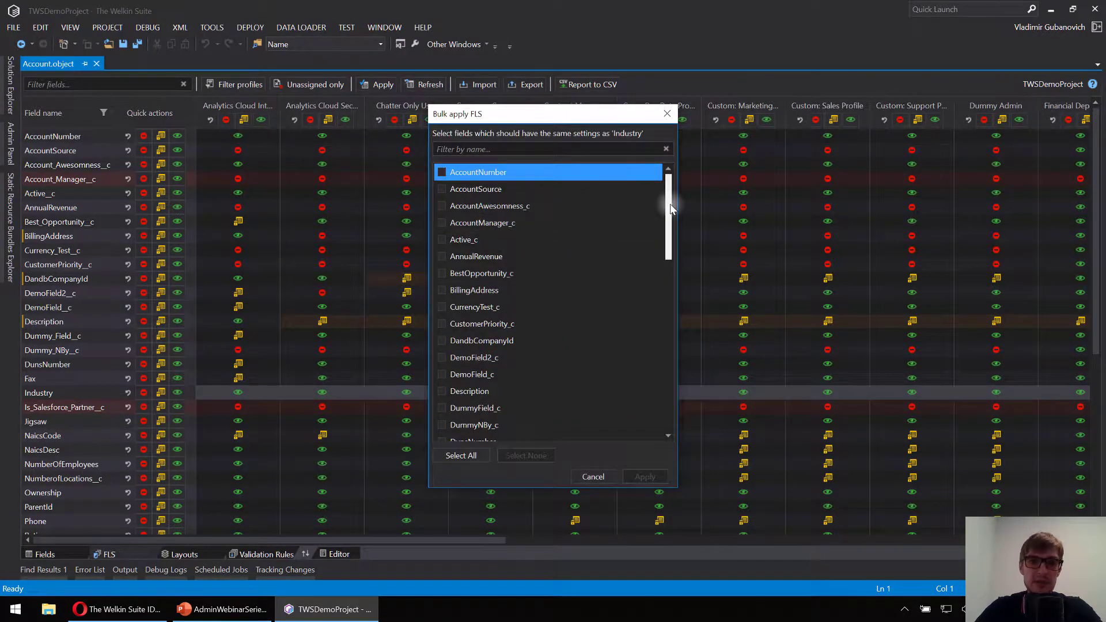
mouse_move(669, 209)
left_mouse_down()
mouse_move(672, 239)
mouse_move(671, 216)
left_mouse_up()
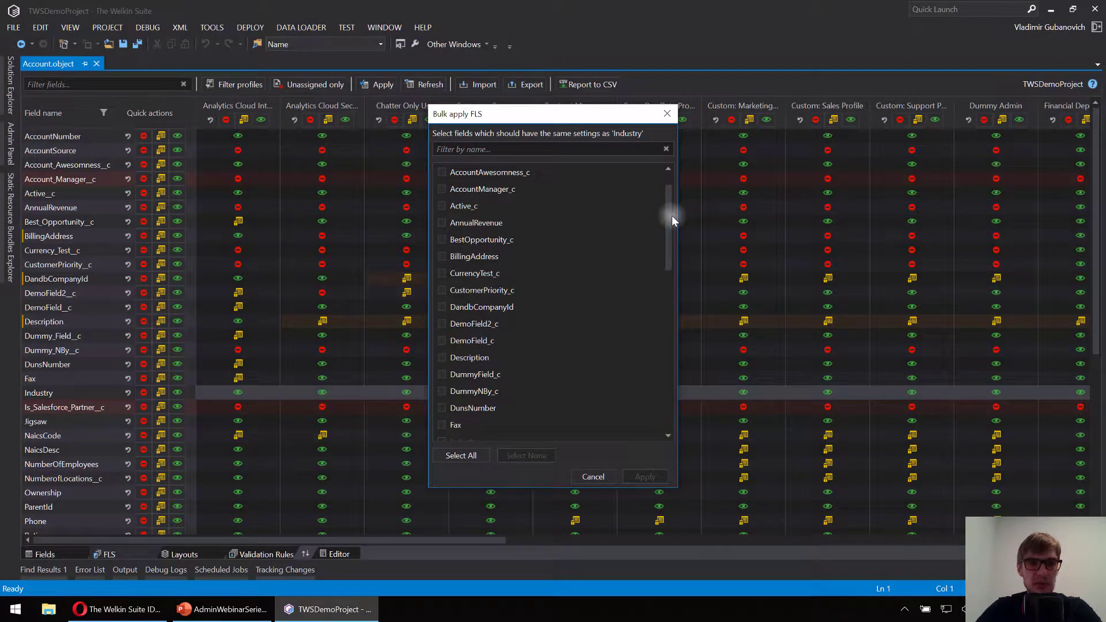
left_click(442, 189)
scroll(472, 353, "down", 3)
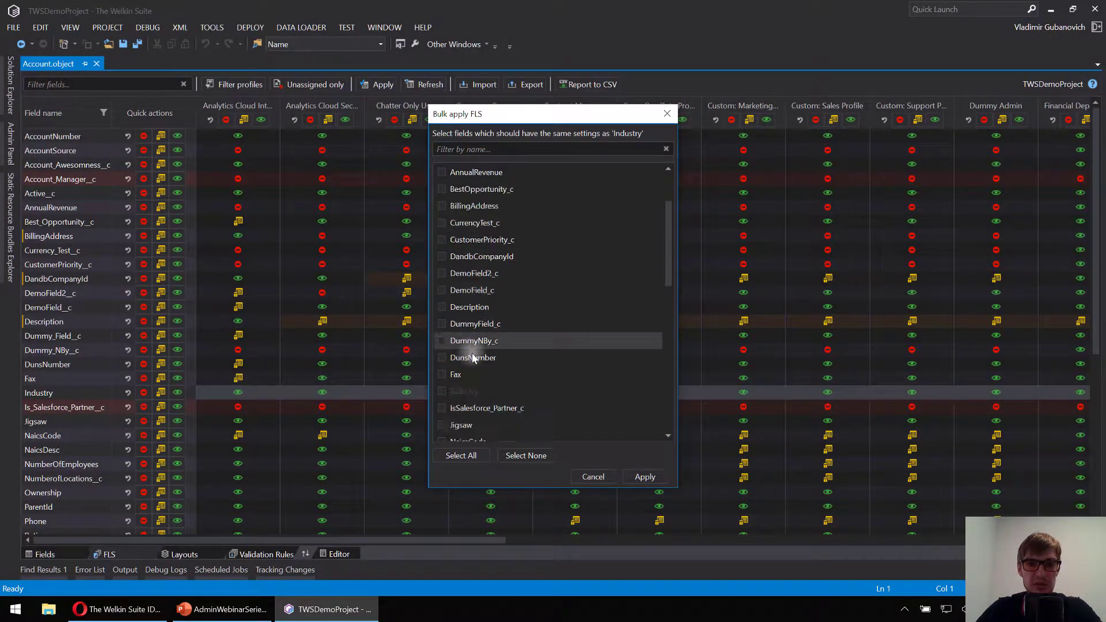
left_click(441, 357)
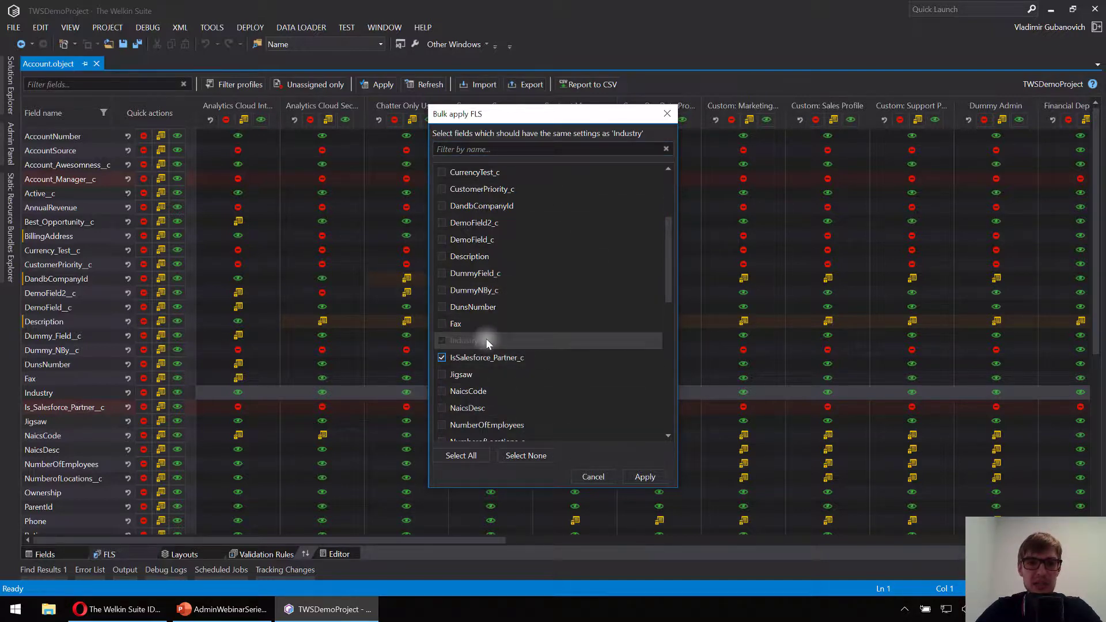
scroll(485, 339, "up", 3)
left_click(442, 240)
left_click(441, 257)
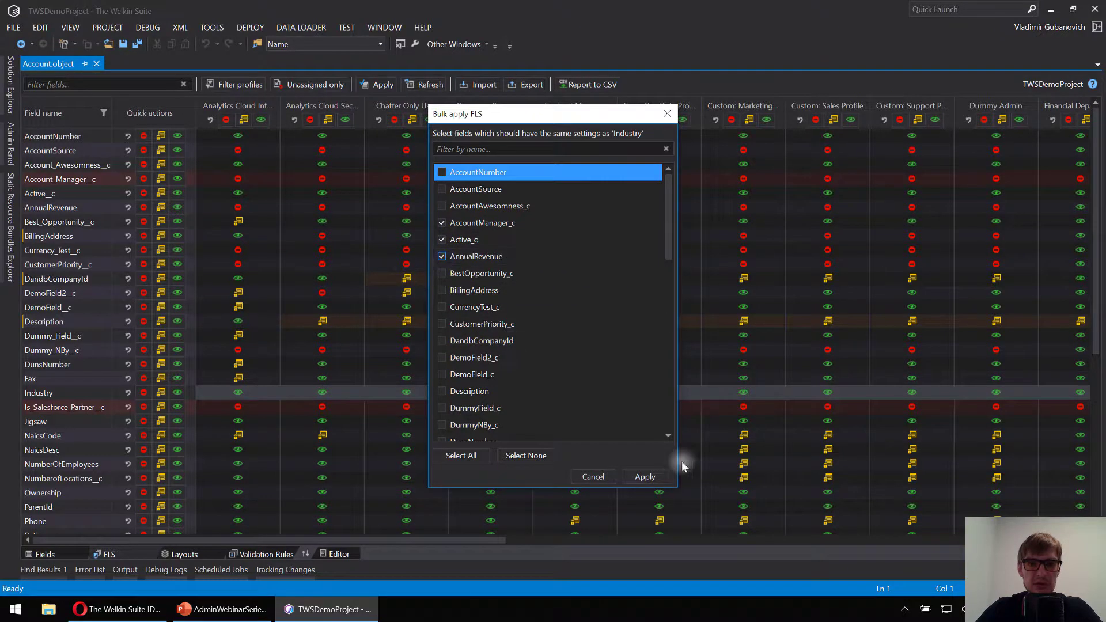
left_click(647, 477)
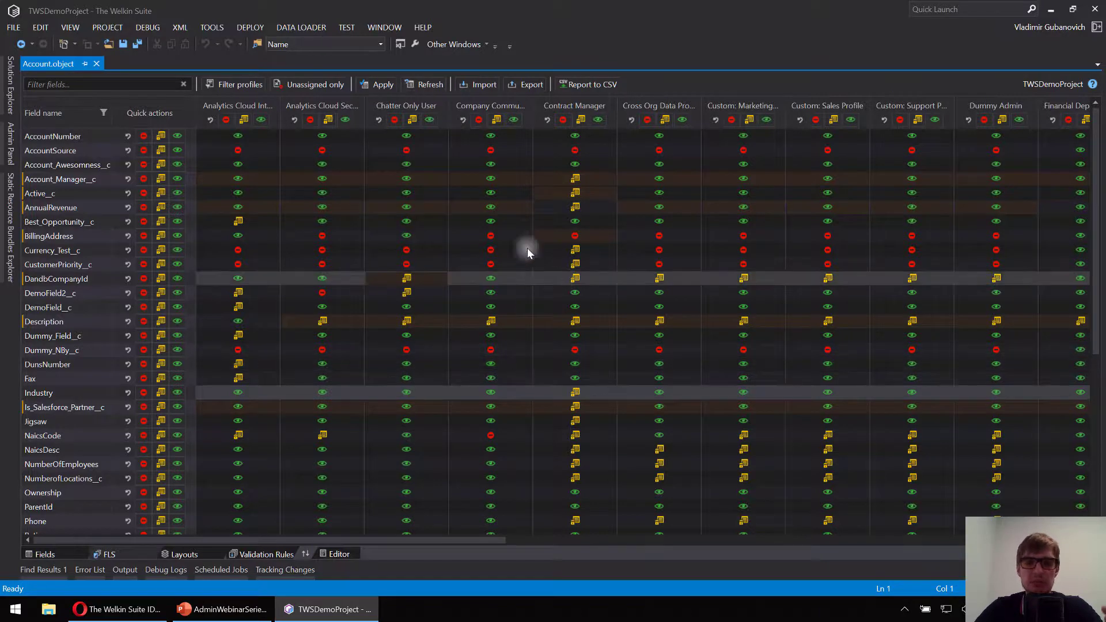
- Bulk apply the Contract Manager profile's settings to Cross Org Data Proxy User, Analytics Cloud Security User and Analytics Cloud Integration User
left_click(605, 104)
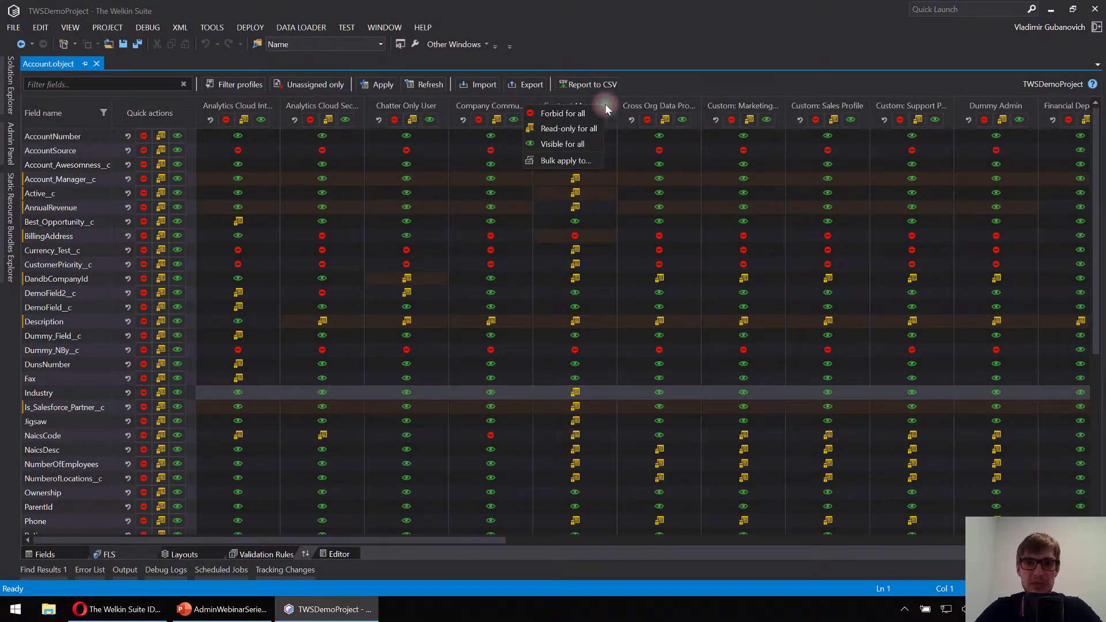
left_click(565, 161)
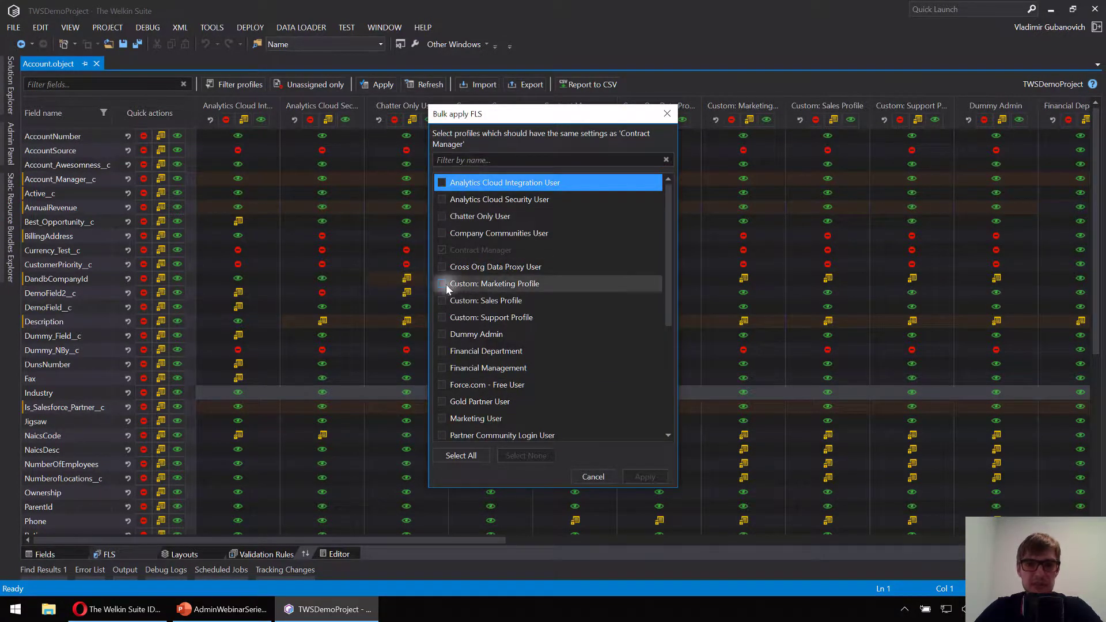
left_click(442, 266)
left_click(442, 200)
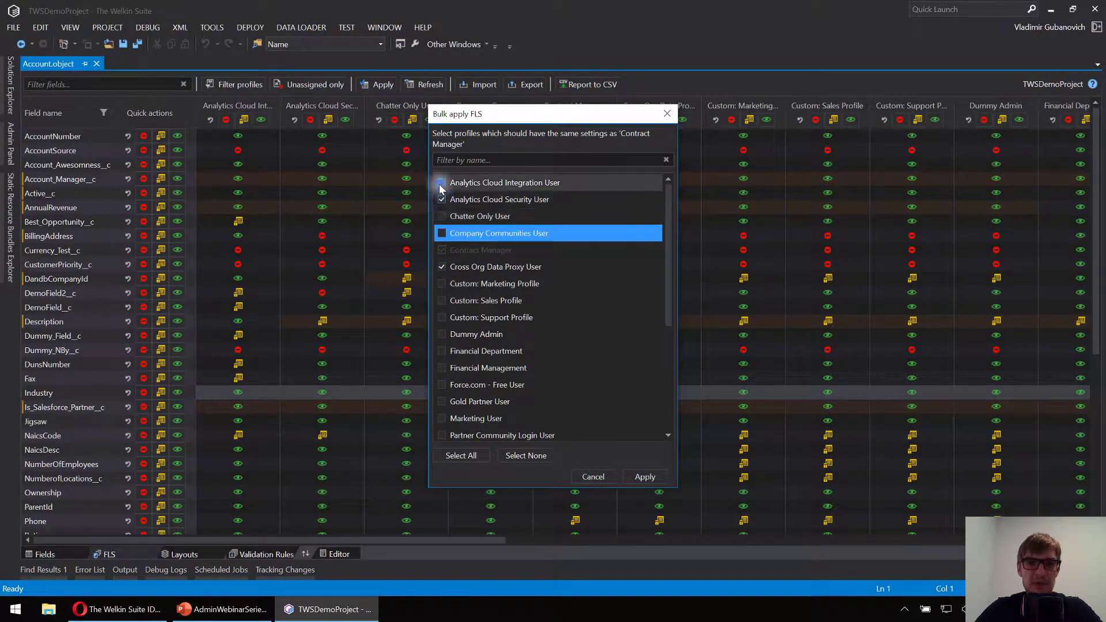
left_click(441, 182)
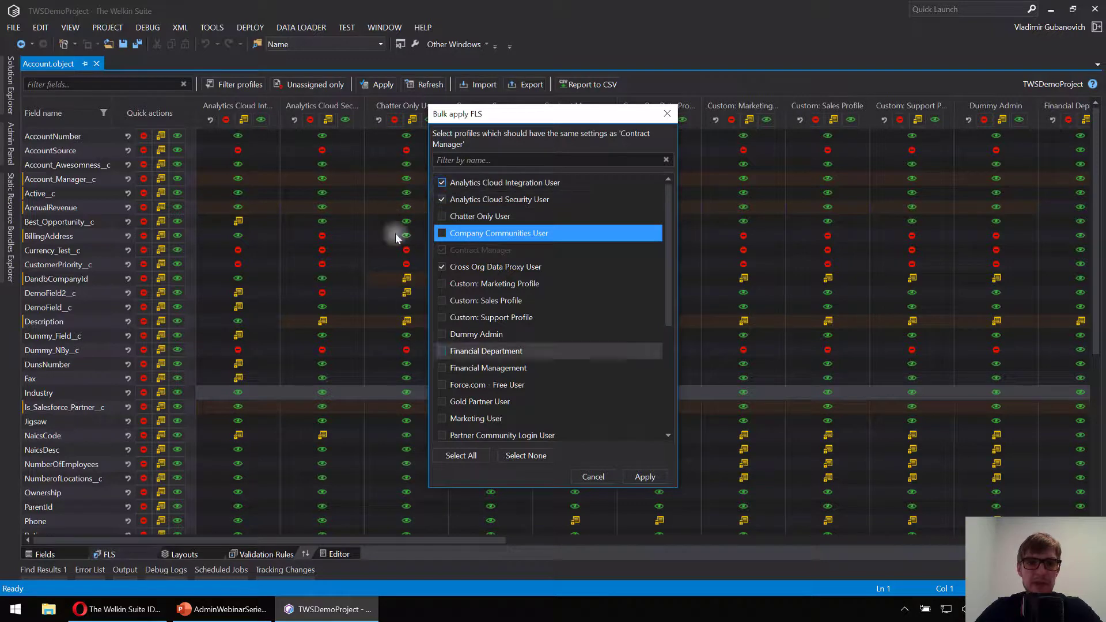
left_click(645, 477)
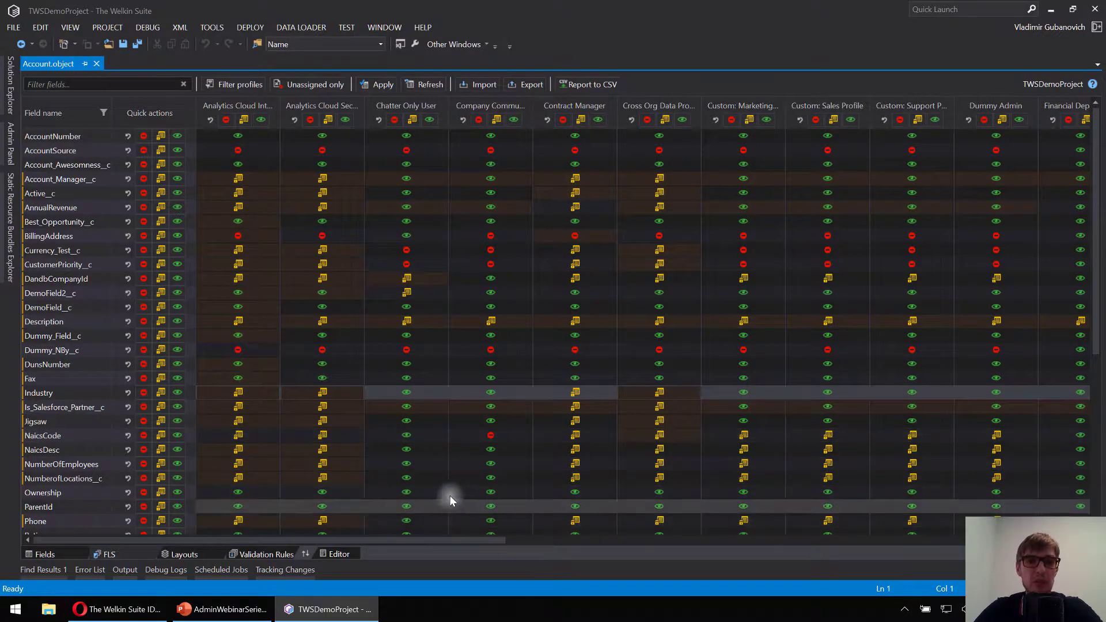
- Apply the pending field-level security changes in TWSDemoProject, and switch the Admin Panel to the TWS-Org project
left_click(382, 84)
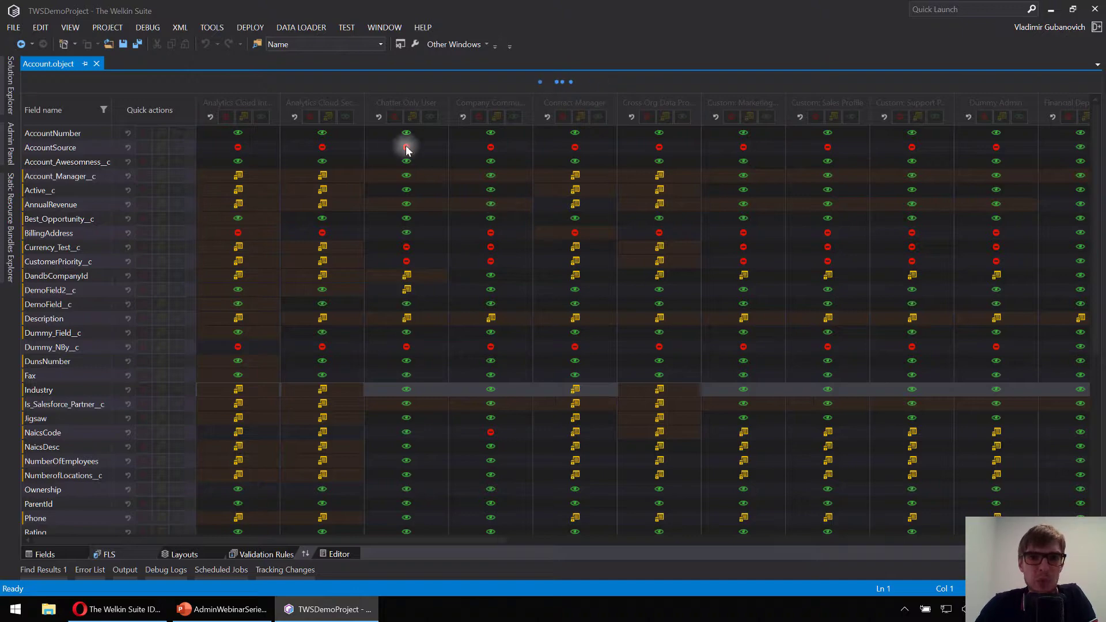
left_click(11, 144)
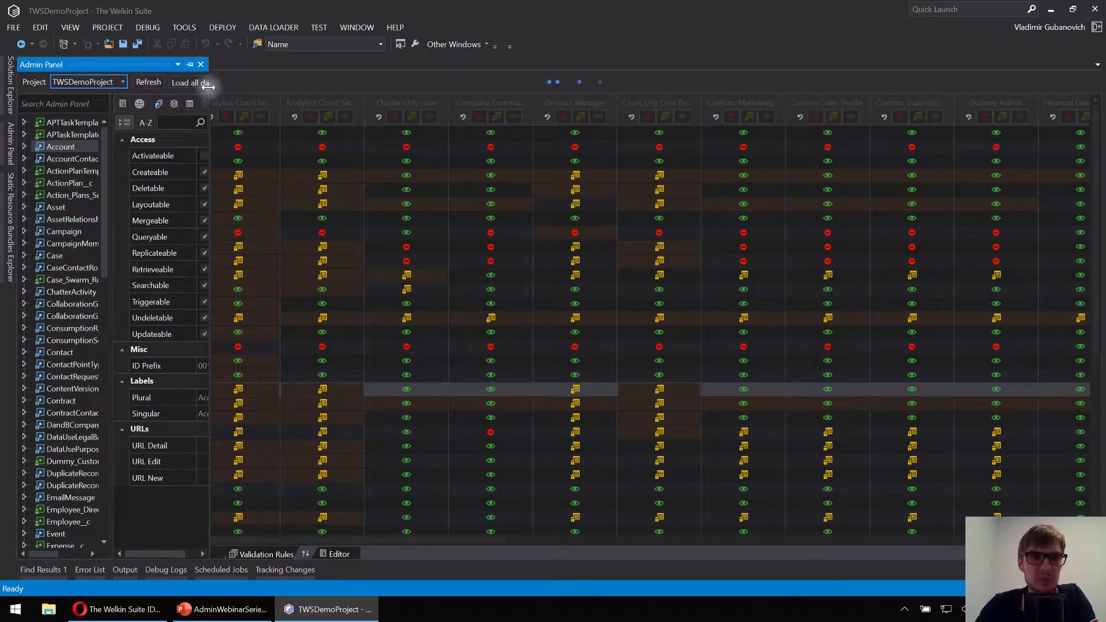
left_click_drag(210, 86, 333, 90)
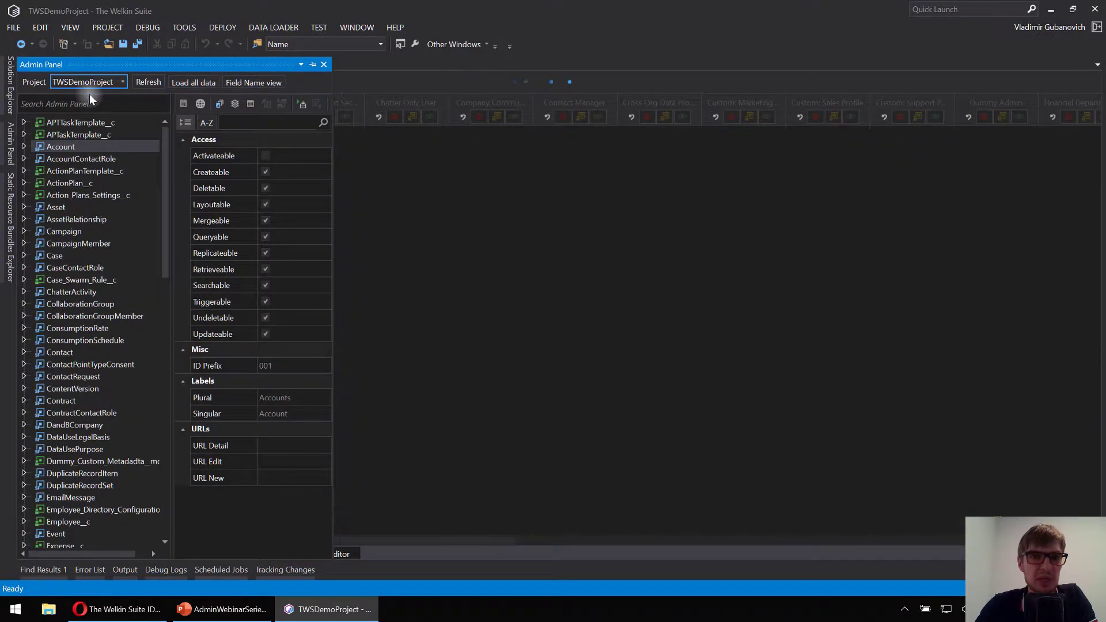
left_click(93, 82)
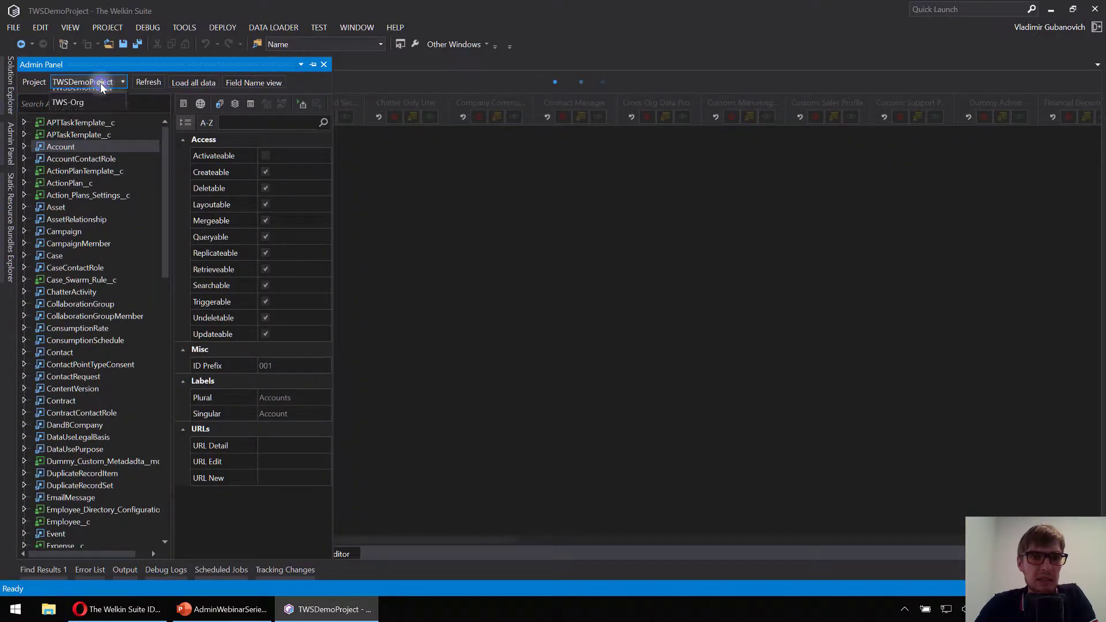
left_click(80, 112)
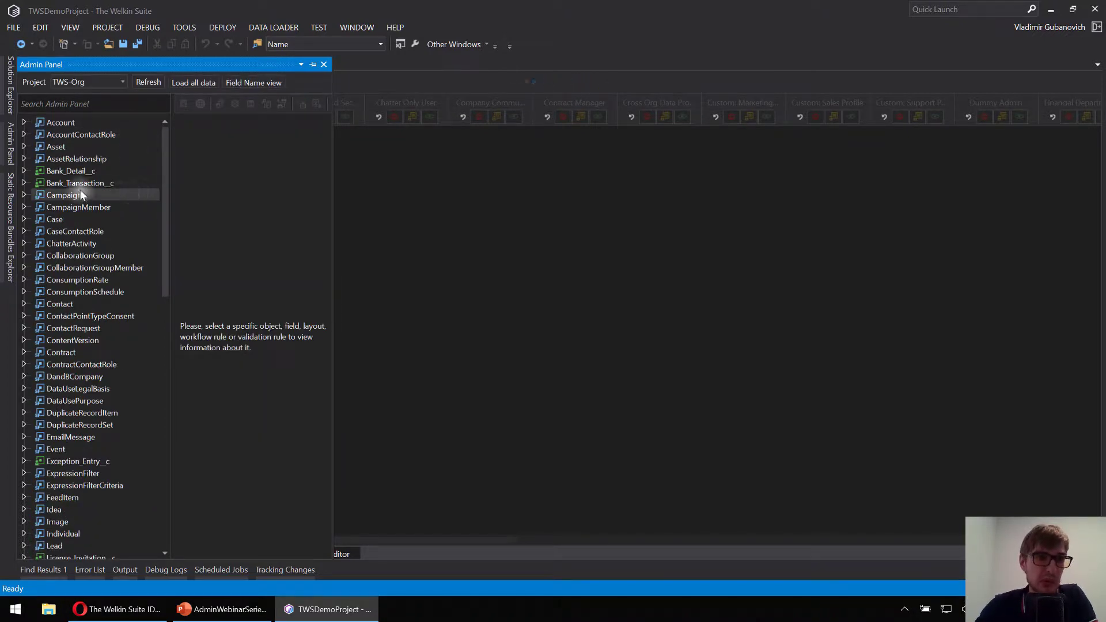
- Open the TWS-Org Account object in the editor and review its field-level security matrix
left_click(54, 121)
right_click(54, 121)
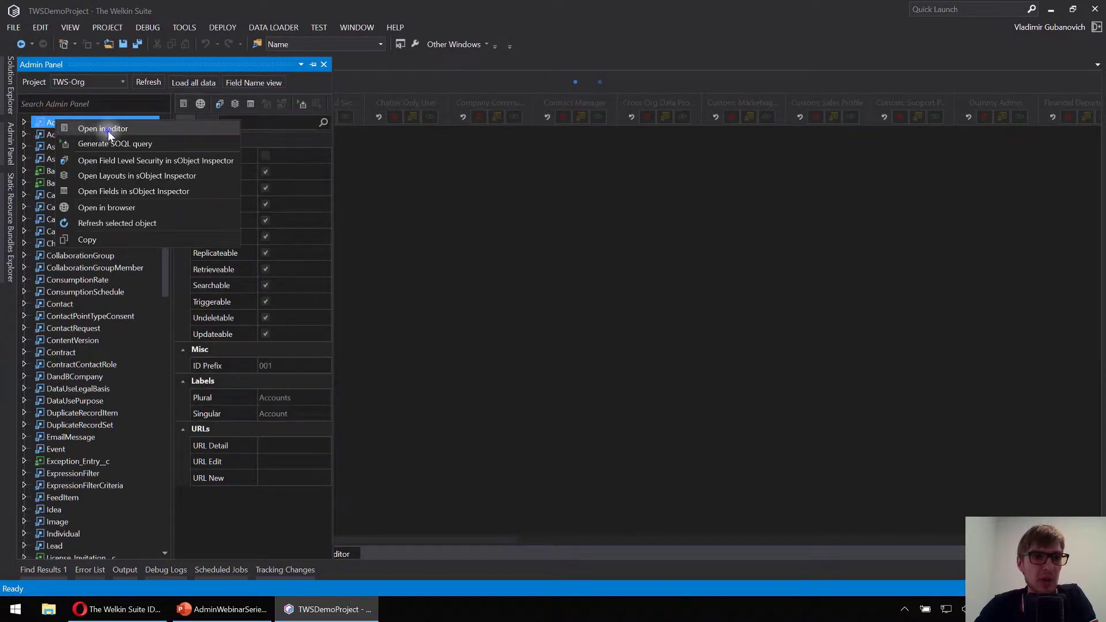
left_click(108, 129)
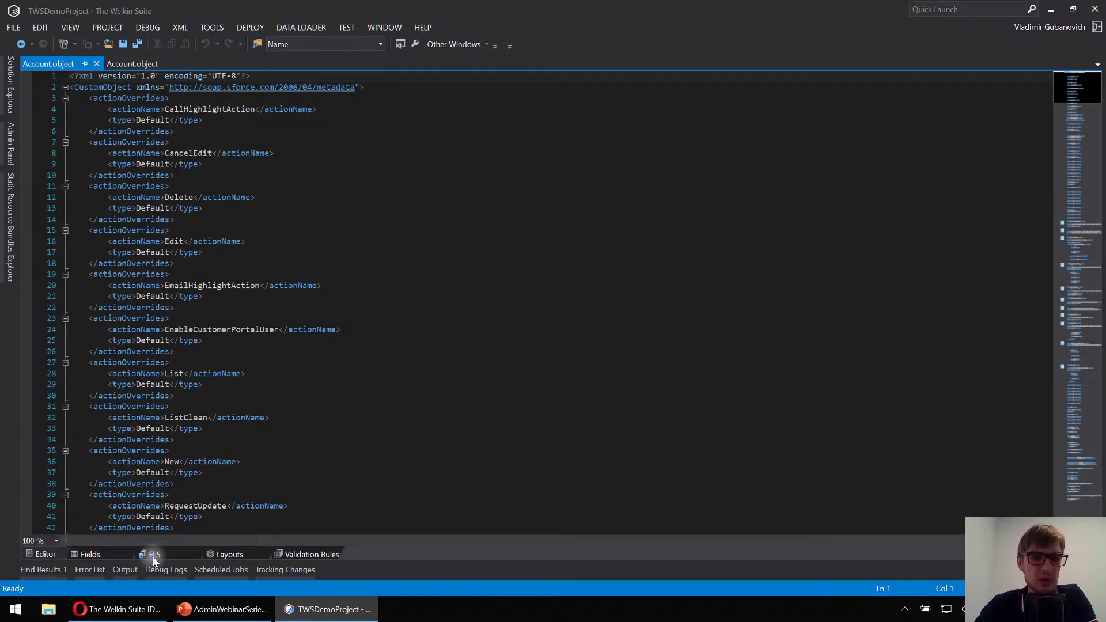
left_click(152, 555)
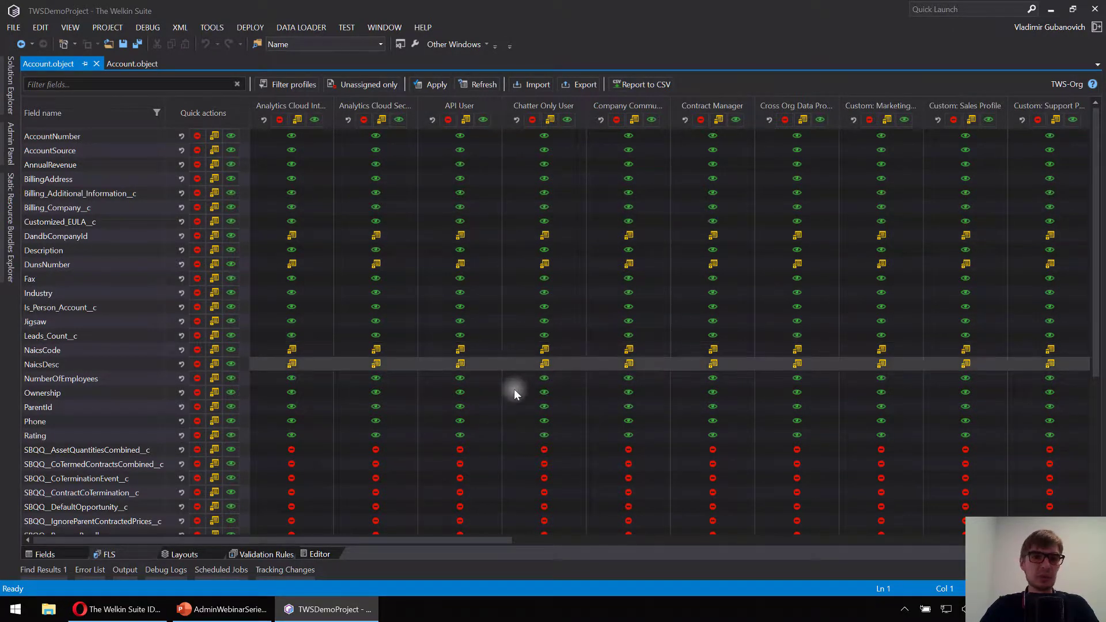
scroll(513, 388, "down", 1)
scroll(575, 323, "down", 1)
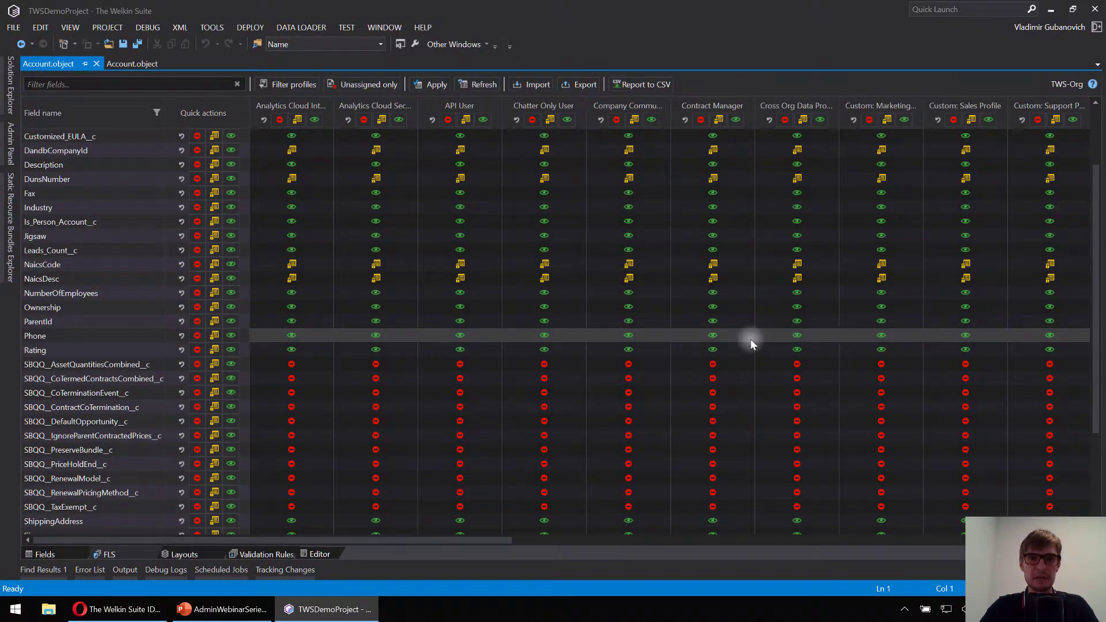
scroll(563, 397, "up", 2)
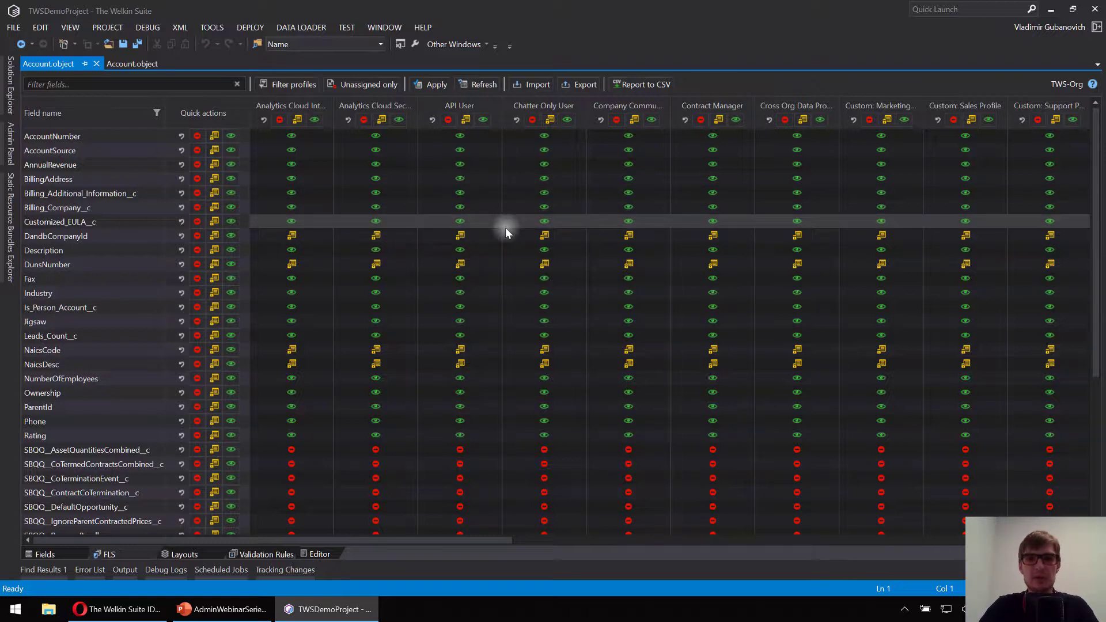
left_click(583, 90)
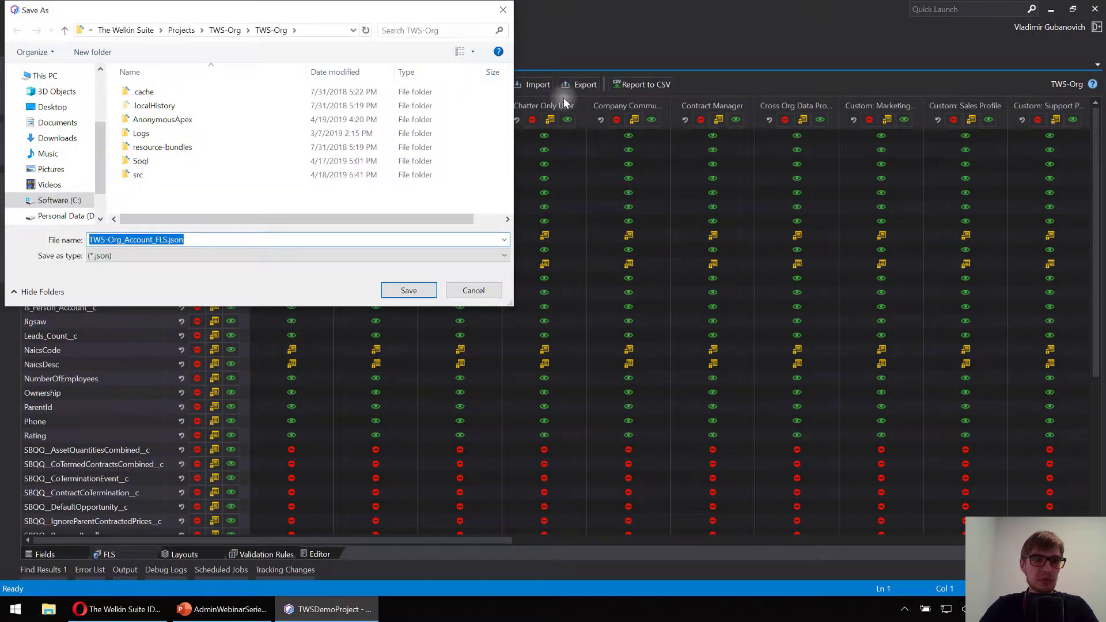
left_click(58, 186)
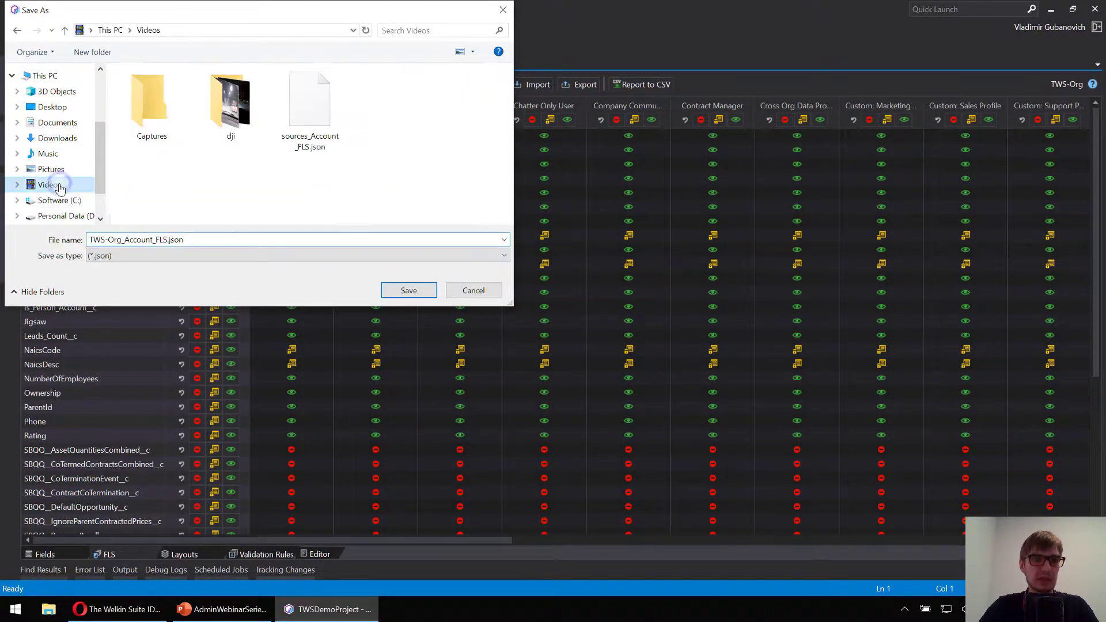
left_click(311, 123)
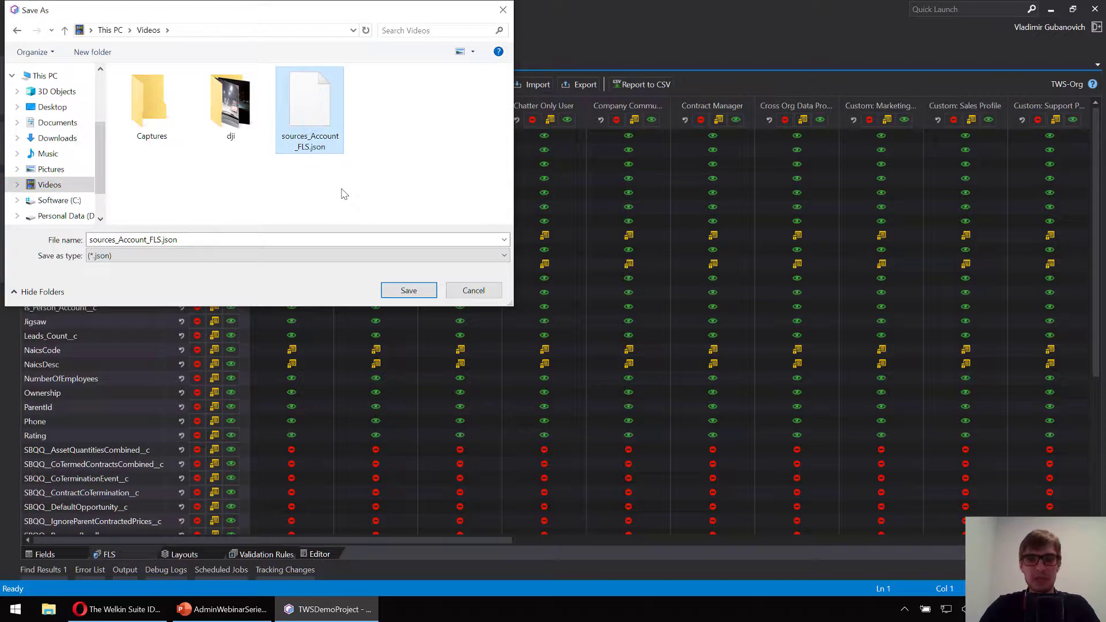
left_click(456, 289)
- Export the TWS-Org Account field-level security settings as TWS-Org_Account_FLS.json in the Videos folder
left_click(572, 89)
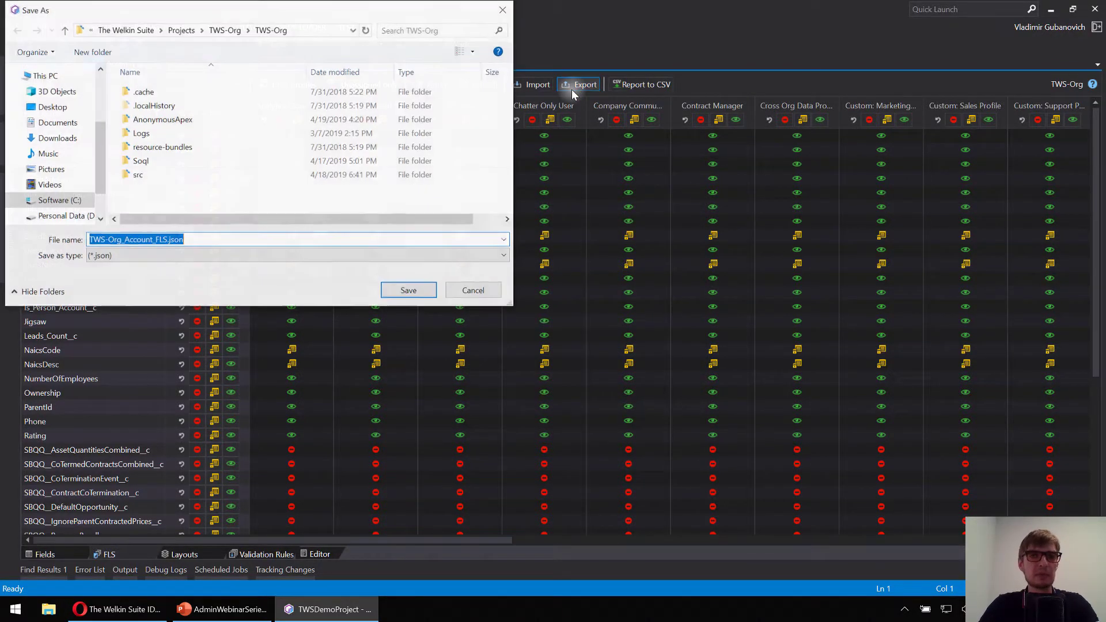
left_click(50, 185)
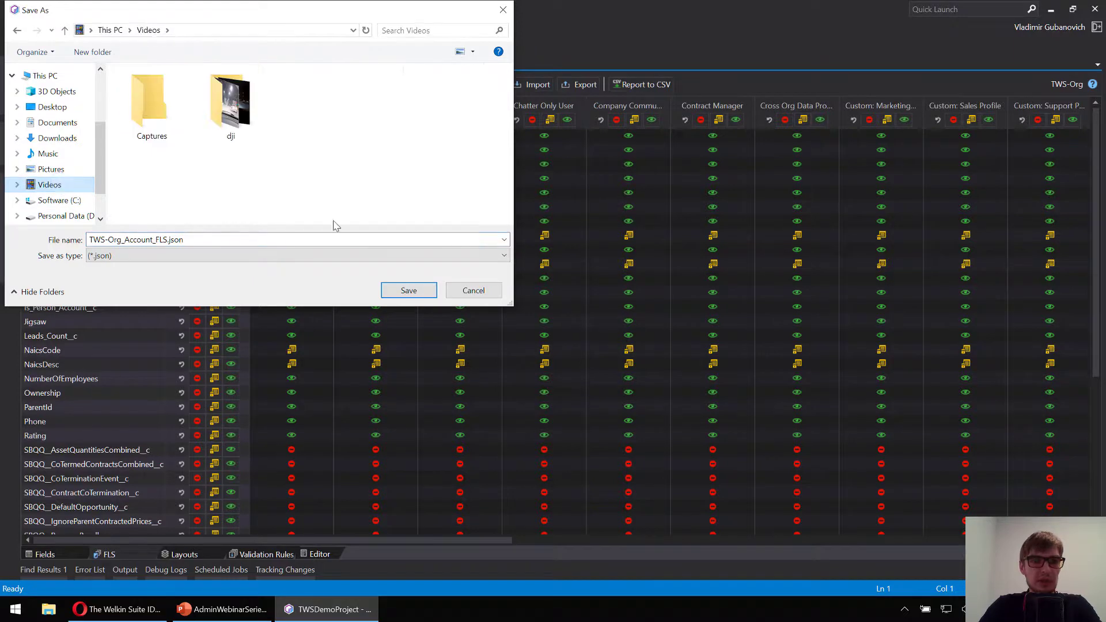
left_click(409, 290)
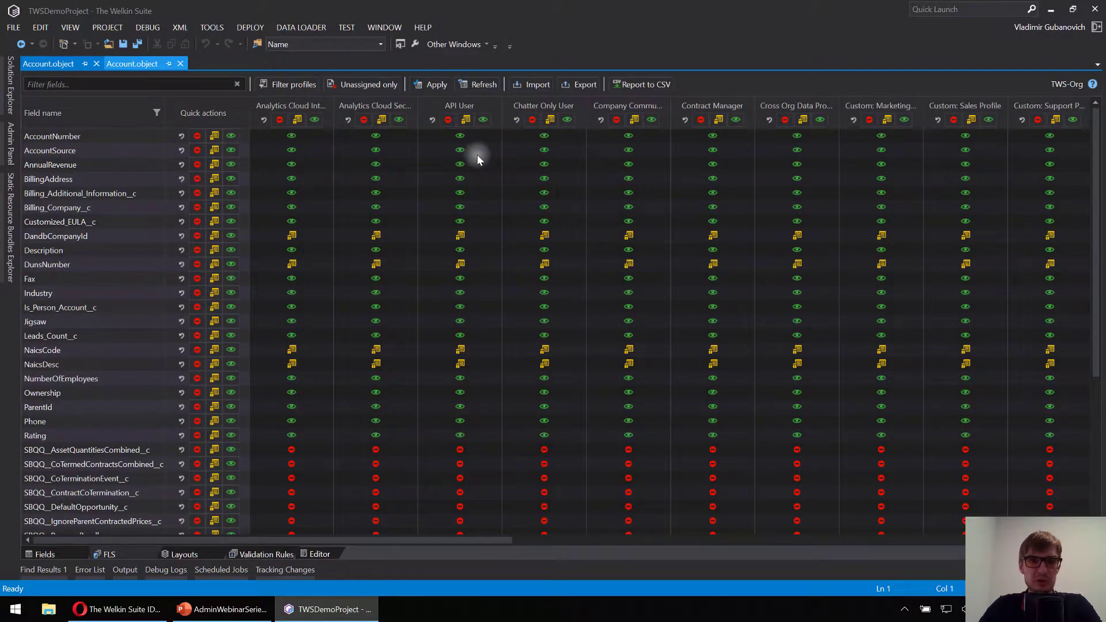
- Import TWS-Org_Account_FLS.json from the Videos folder into the TWSDemoProject Account field-level security matrix
key("ctrl+Tab")
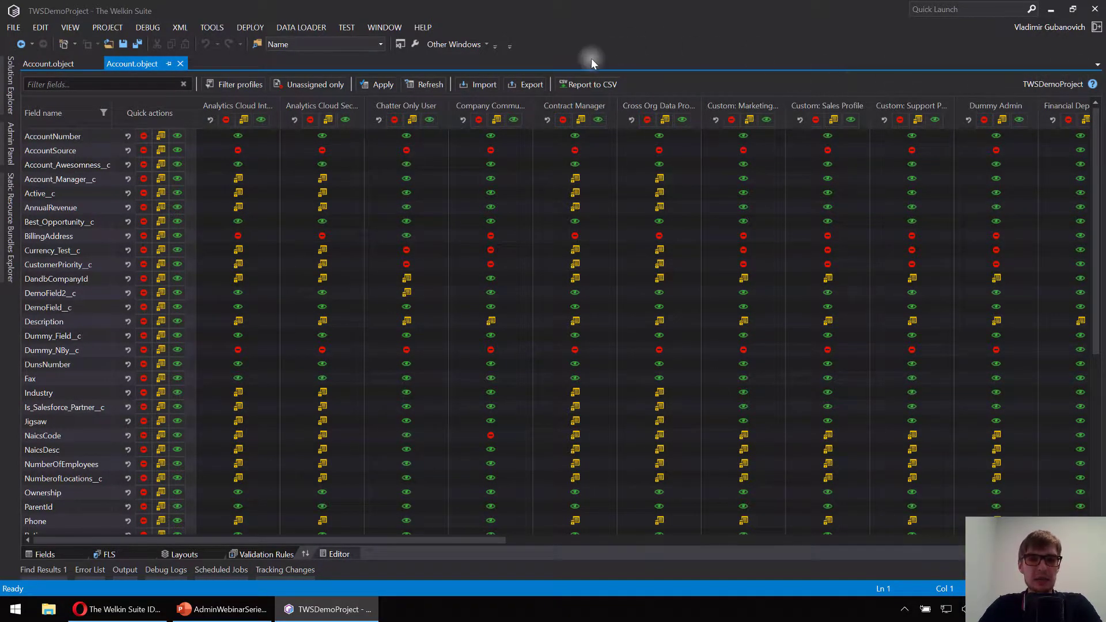
left_click(477, 86)
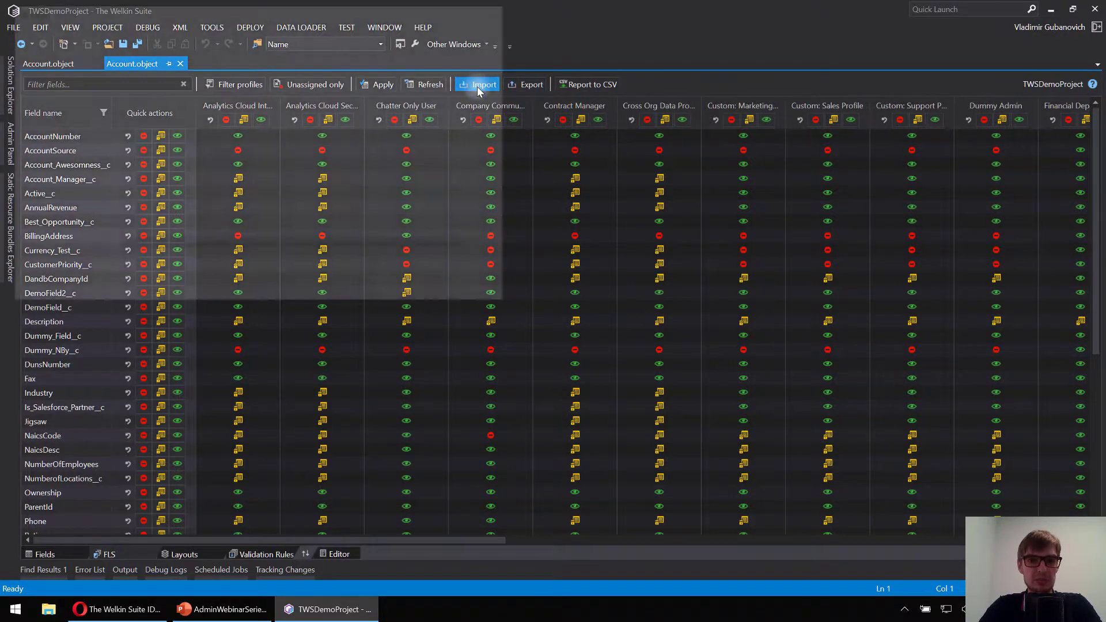
left_click(49, 184)
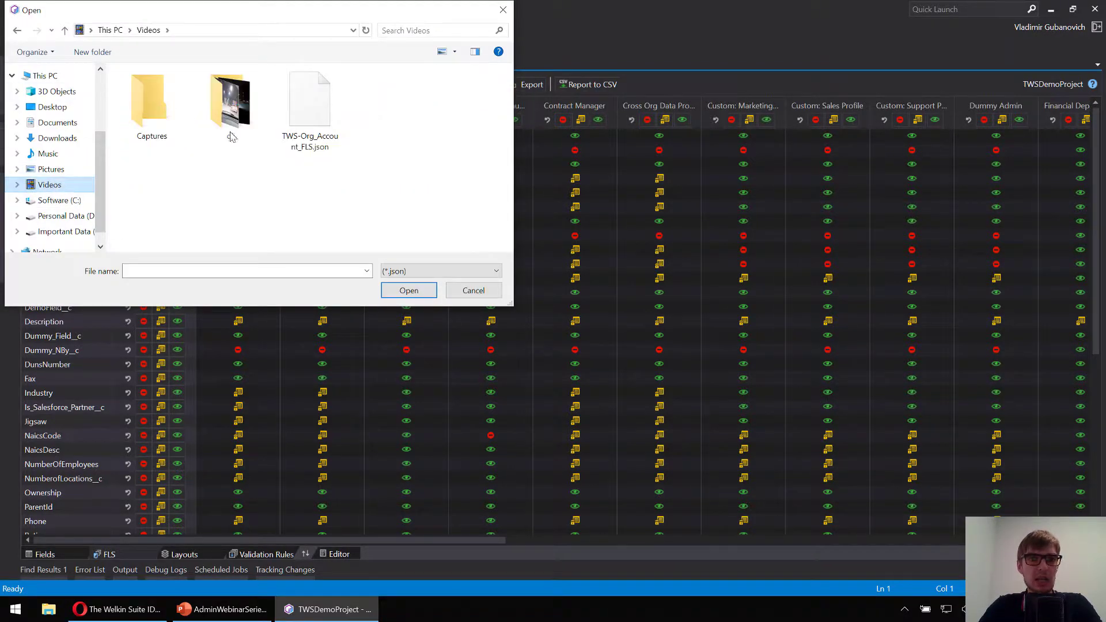
left_click(328, 111)
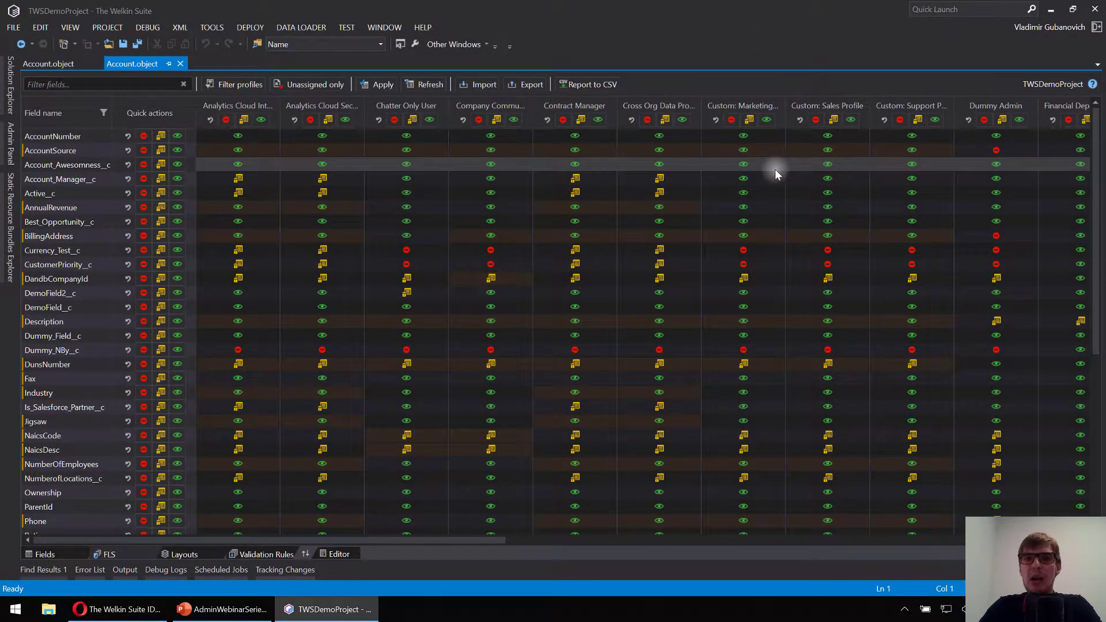
- Check the file path of the other open Account object and return to the TWSDemoProject matrix
left_click(49, 64)
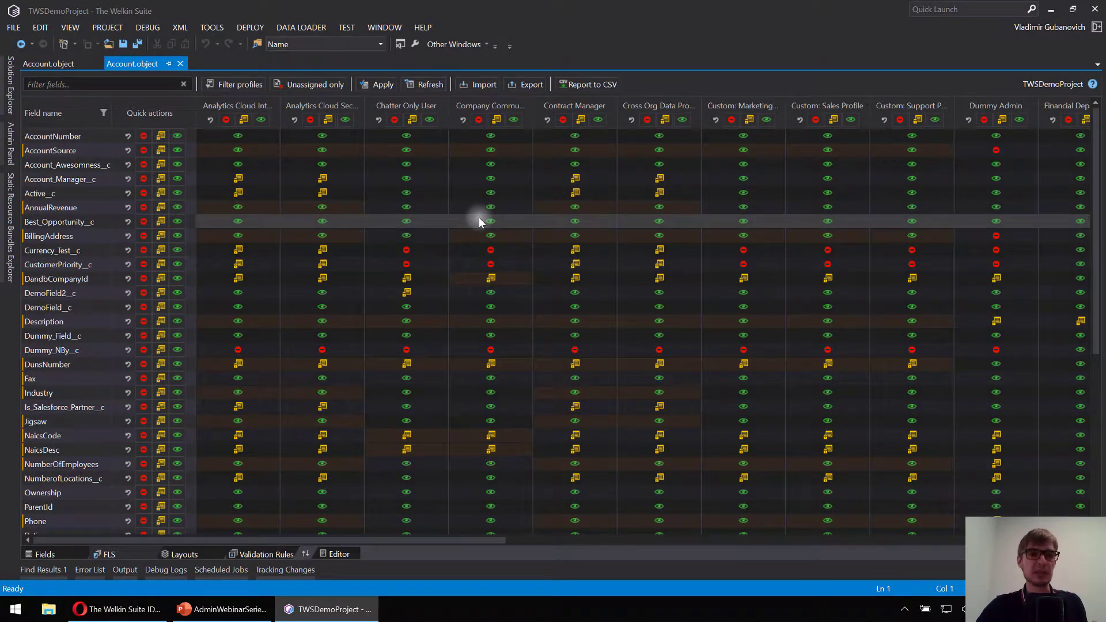
left_click(60, 65)
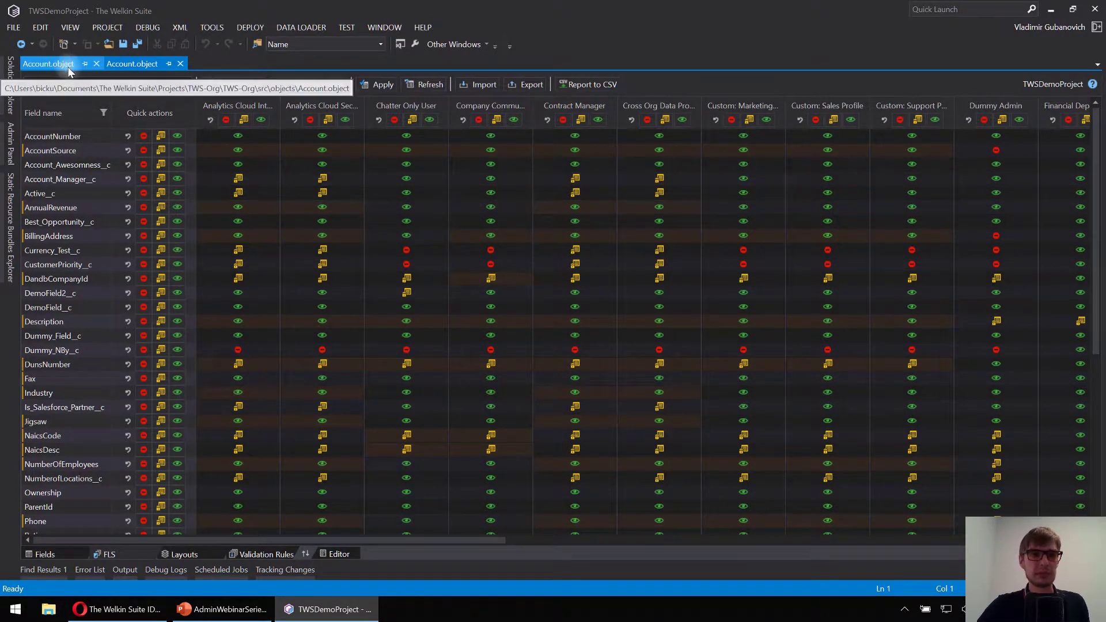
left_click(131, 63)
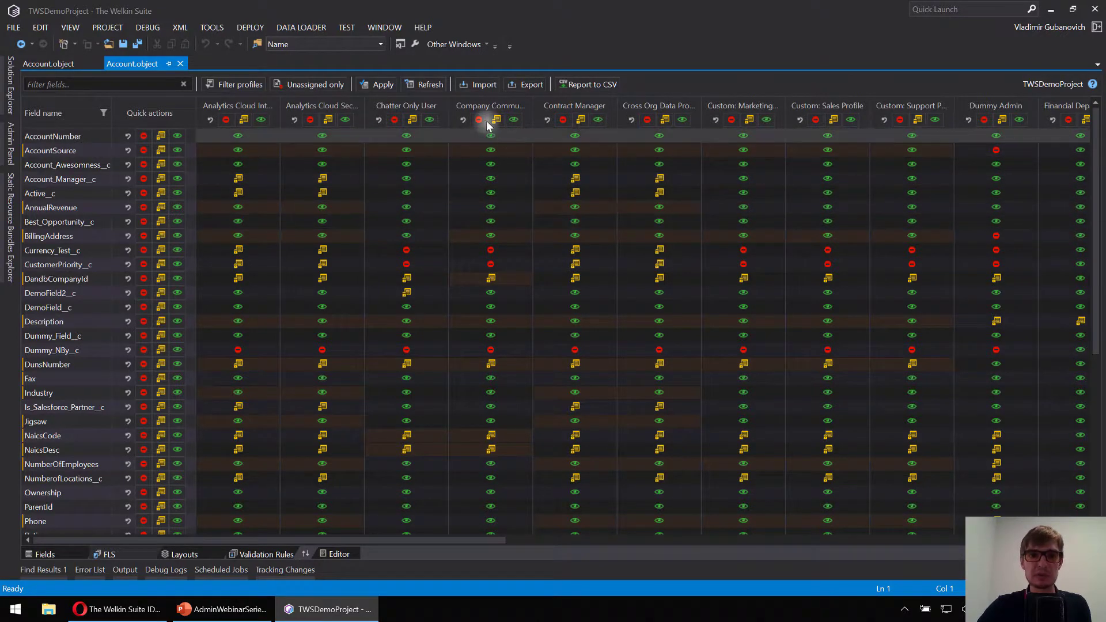
- Revert the imported changes for the Company Commu... profile and for the AnnualRevenue, Jigsaw, NaicsCode and NaicsDesc fields
left_click(462, 119)
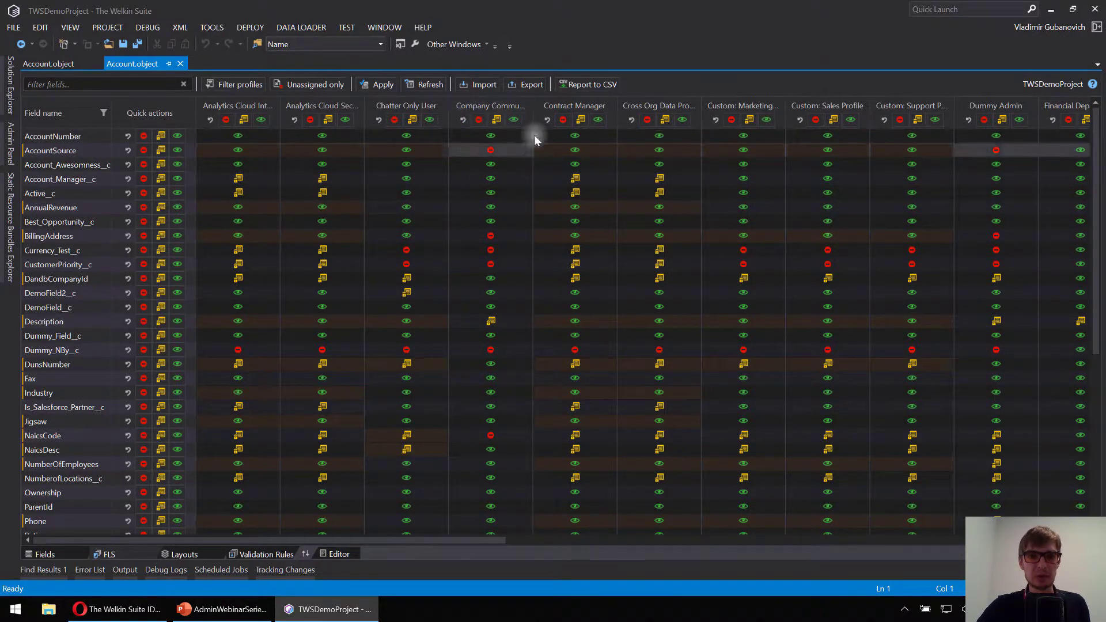
left_click(128, 208)
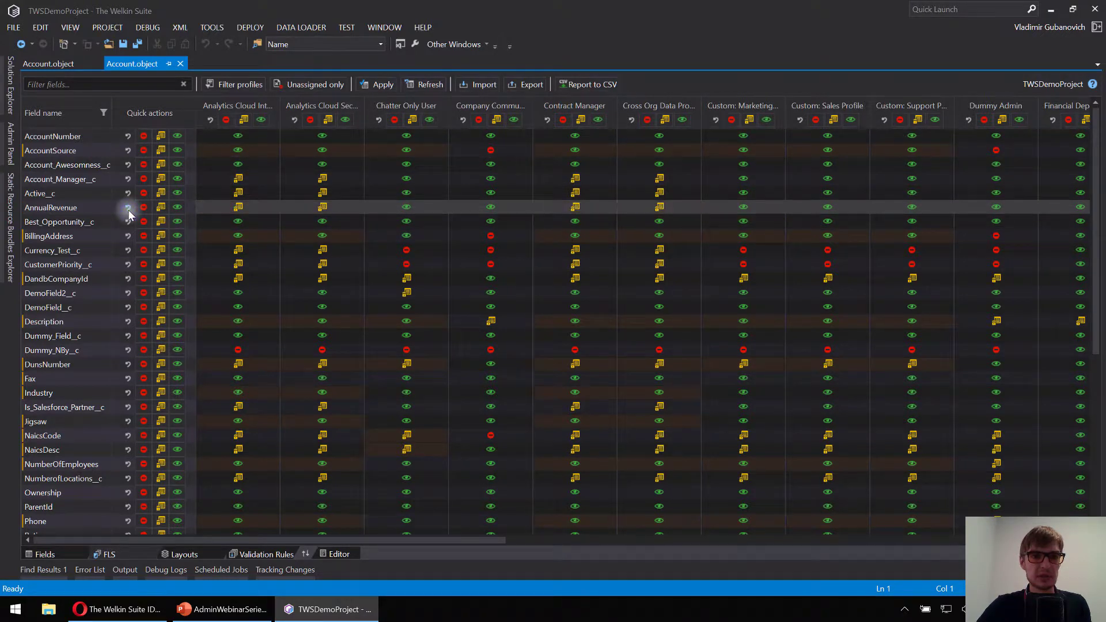
left_click(128, 436)
left_click(128, 449)
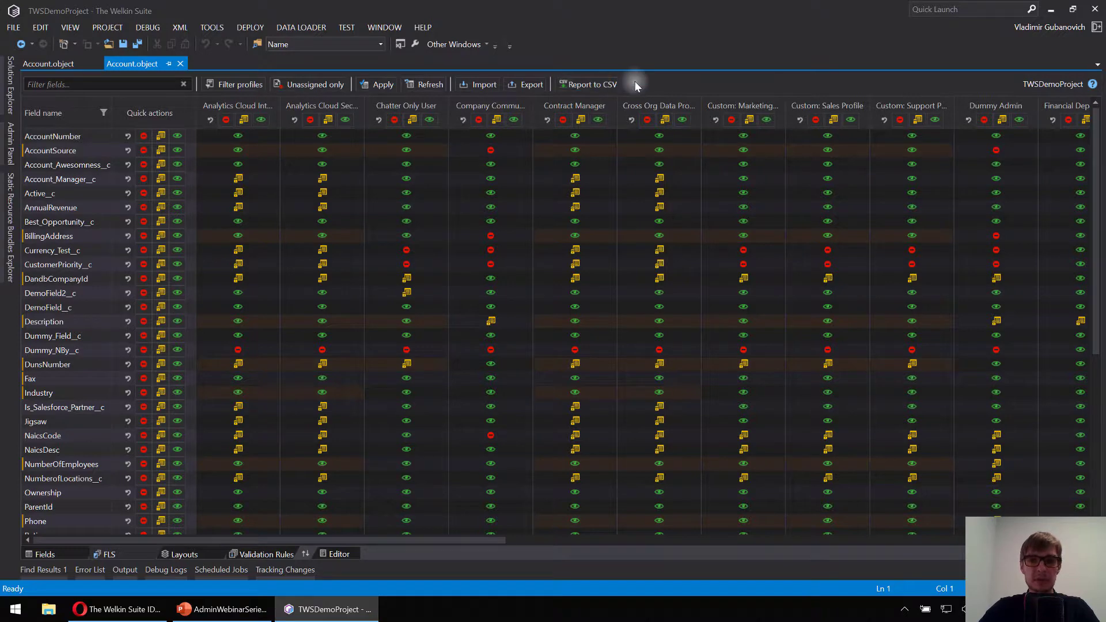
- Generate a CSV report of the TWSDemoProject Account permissions as sources_Account_FLS.csv in the Videos folder
left_click(606, 87)
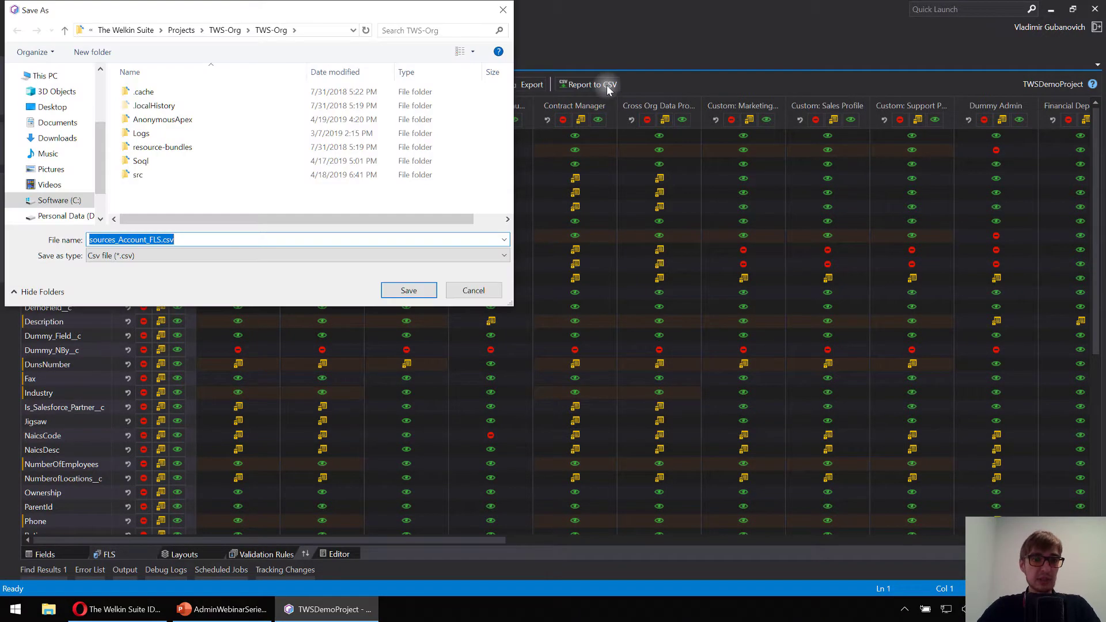
left_click(51, 185)
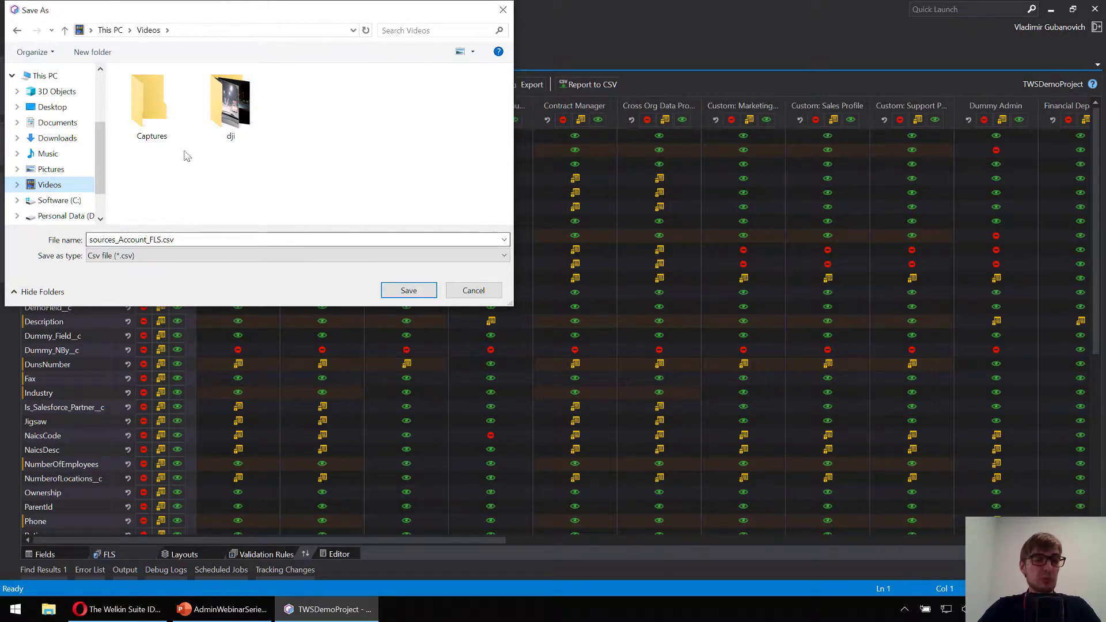
left_click(215, 31)
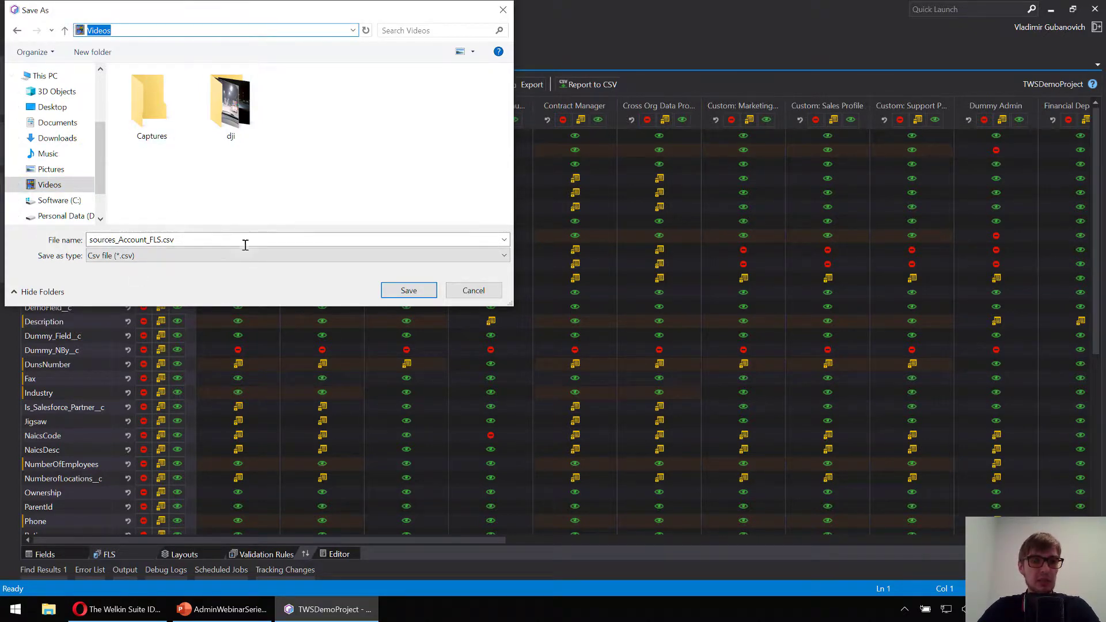
left_click(426, 291)
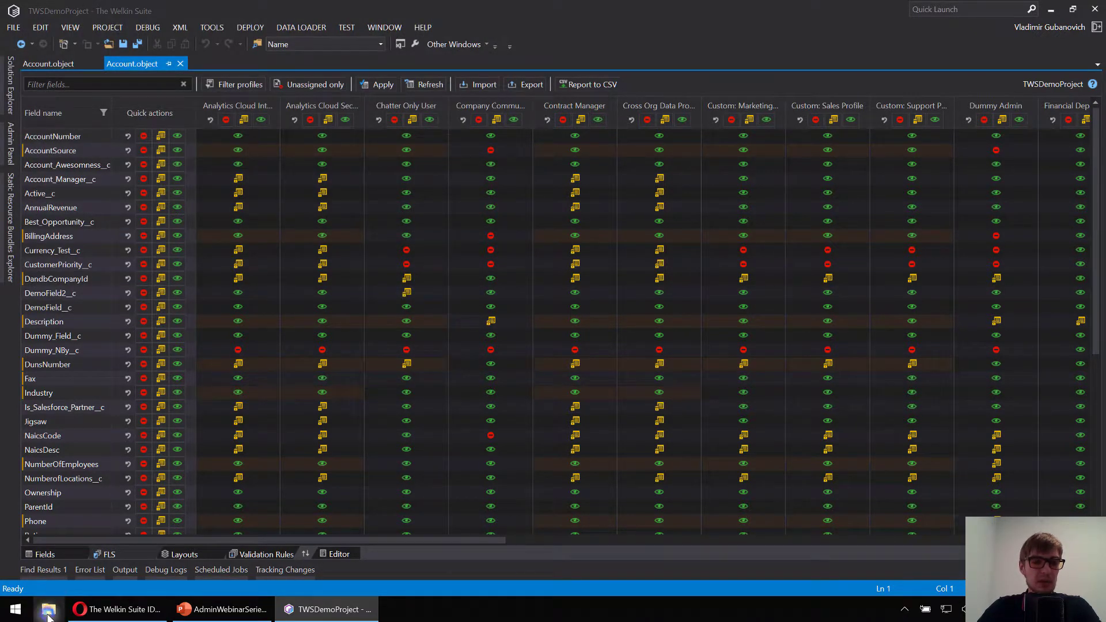
- Open sources_Account_FLS.csv from the Videos folder in Excel and maximize its window
left_click(49, 610)
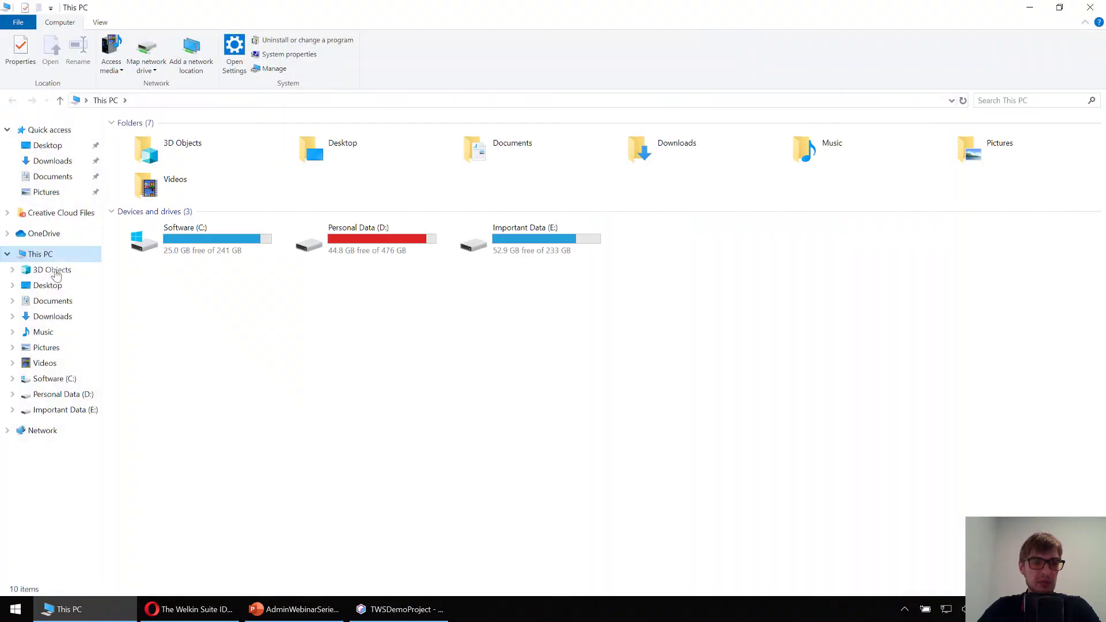
left_click(53, 365)
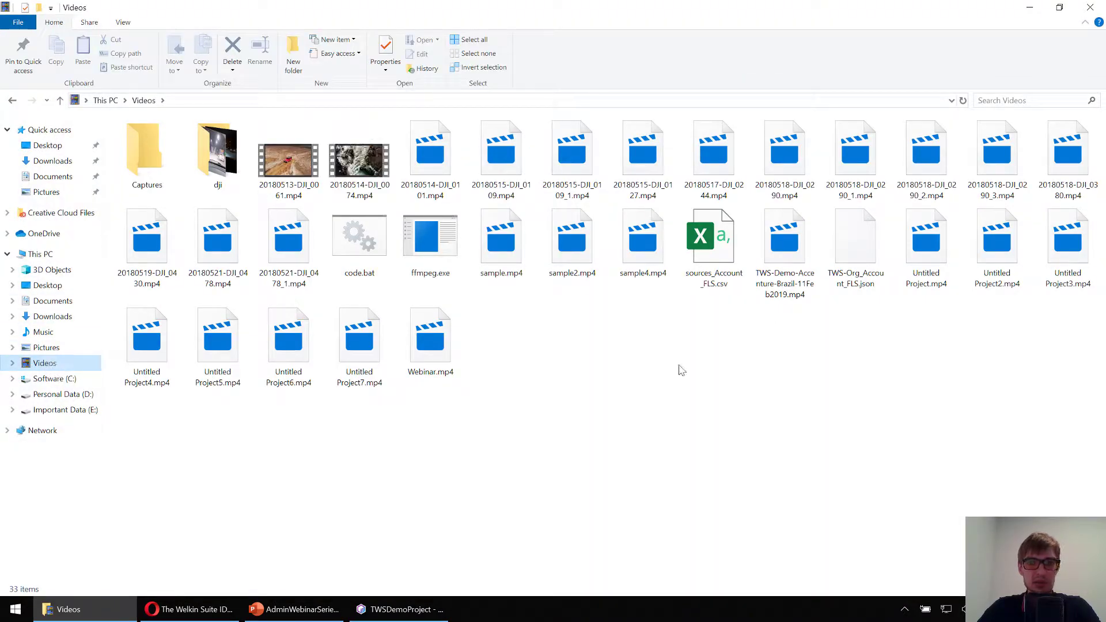
left_click(706, 252)
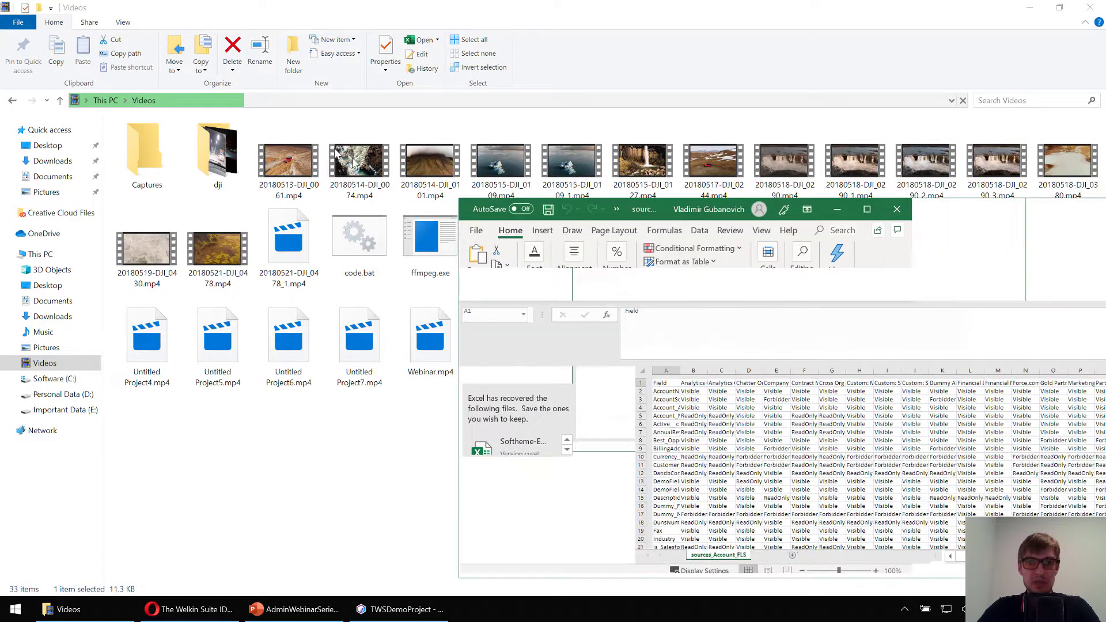
left_click_drag(894, 198, 547, 150)
double_click(624, 151)
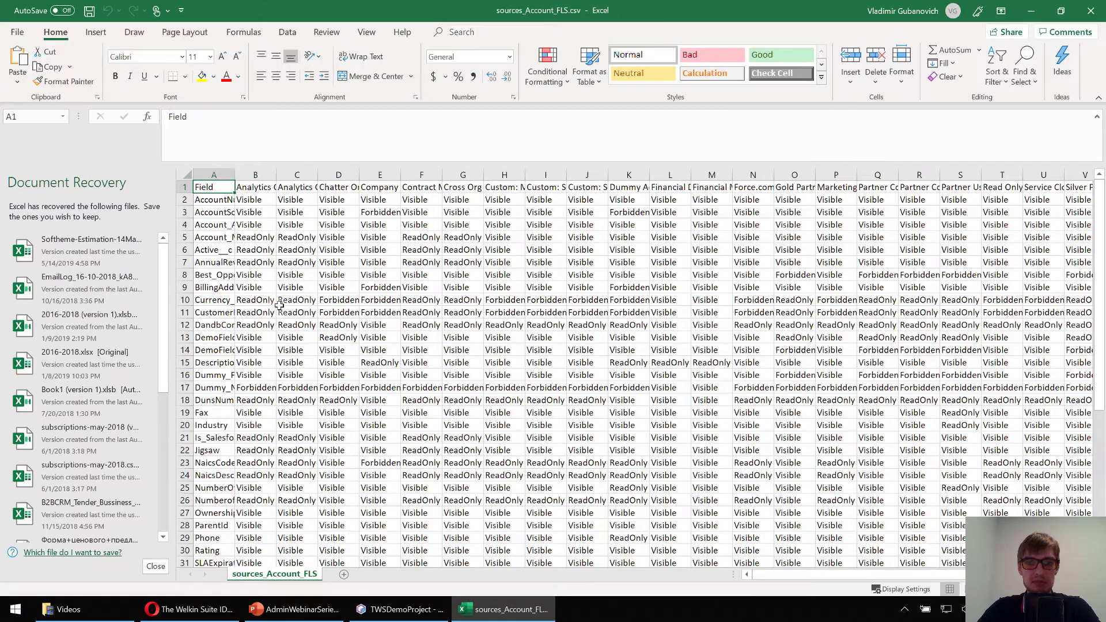
- Close Excel's Document Recovery pane to give the report the full window width
left_click(155, 566)
left_click(231, 182)
left_click(297, 217)
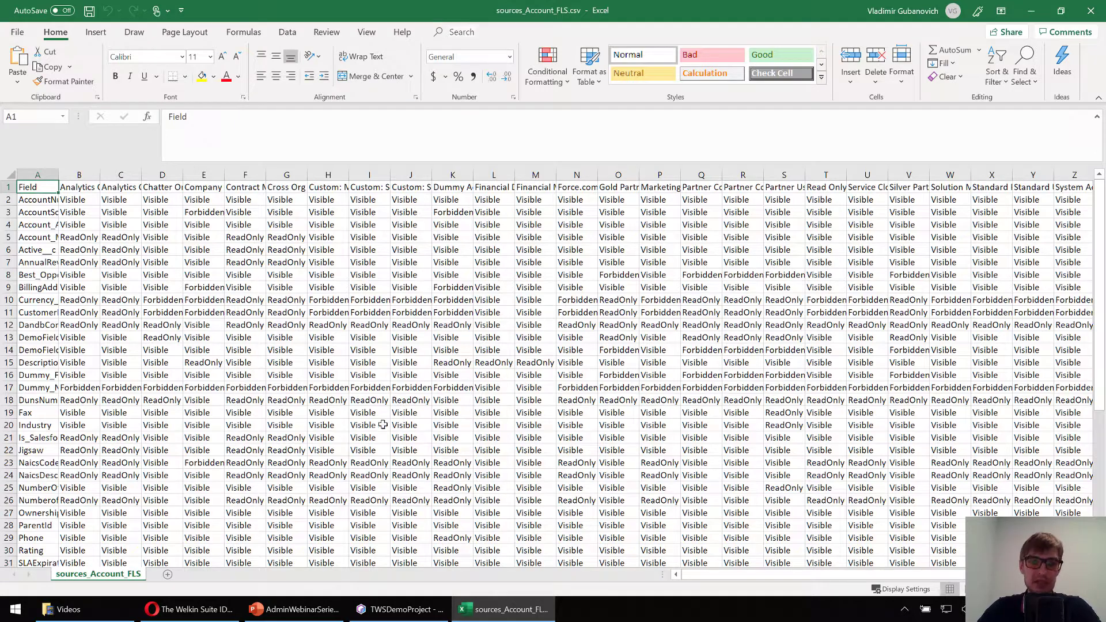
- Convert the whole report range A1:AA49 into a table with headers
left_click(289, 400)
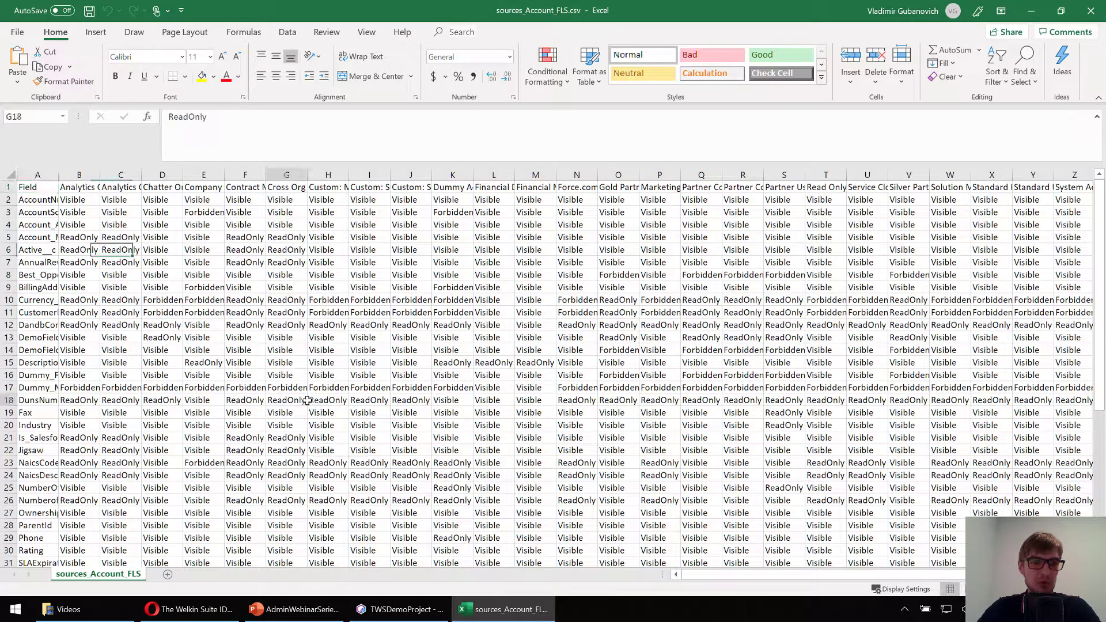
key("ctrl+a")
left_click(112, 236)
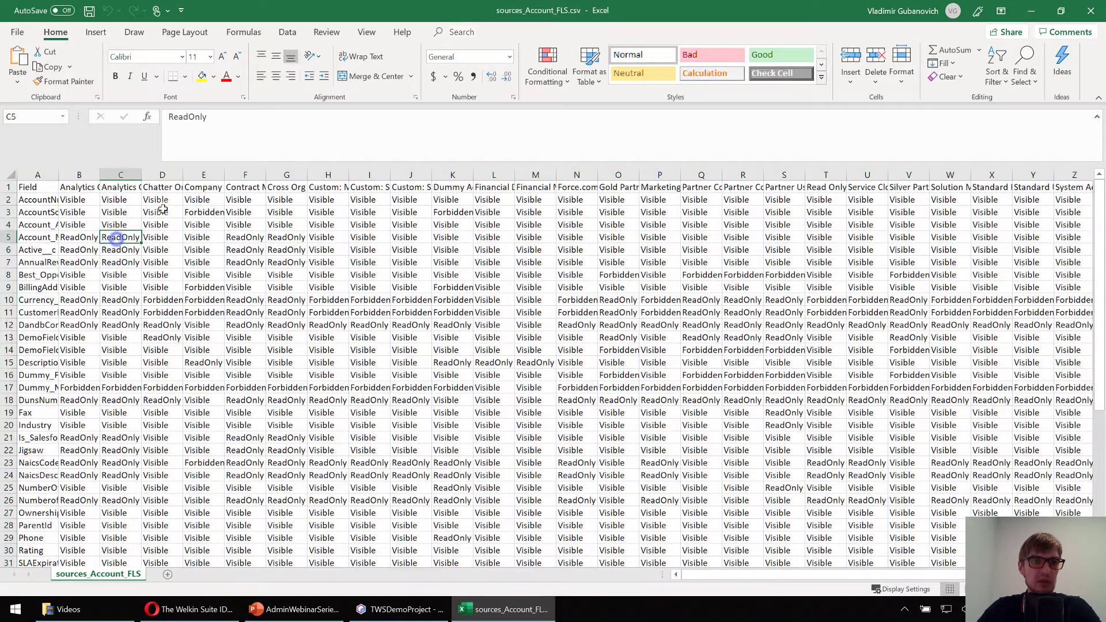
key("ctrl+a")
left_click(94, 32)
left_click(108, 62)
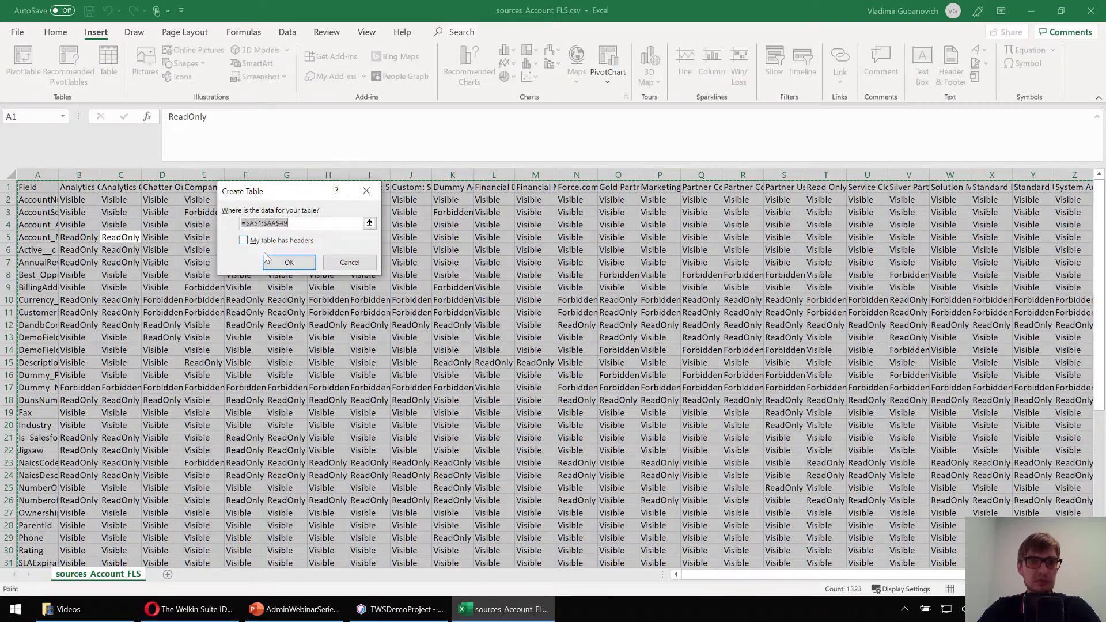
left_click(272, 242)
left_click(289, 262)
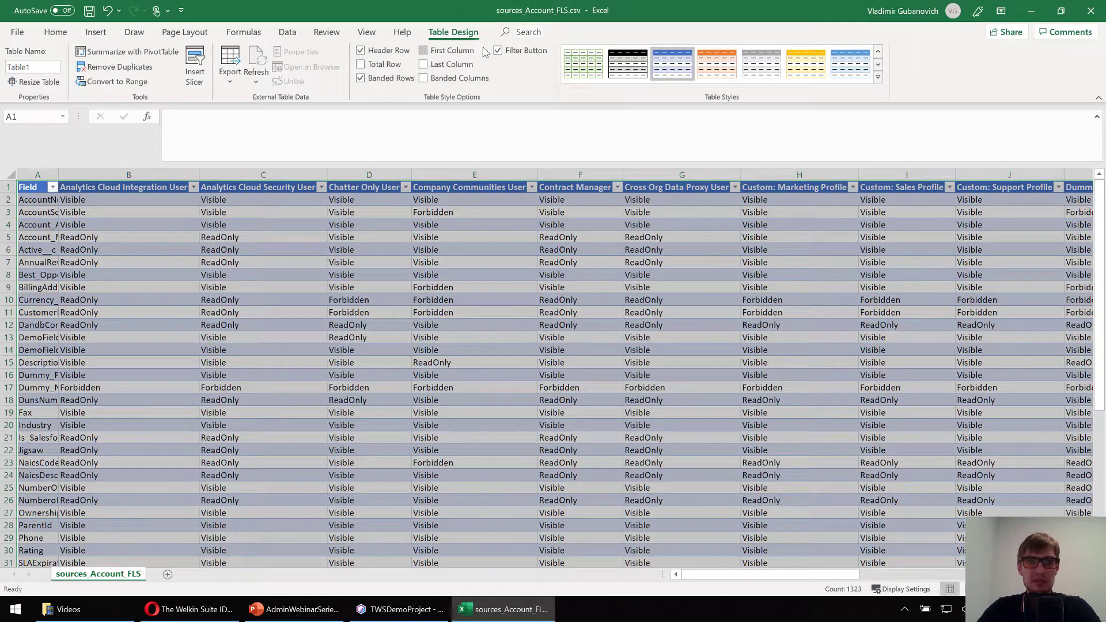
- Emphasize the table's first column and auto-fit the Field column's width to its names
left_click(460, 50)
left_click(210, 300)
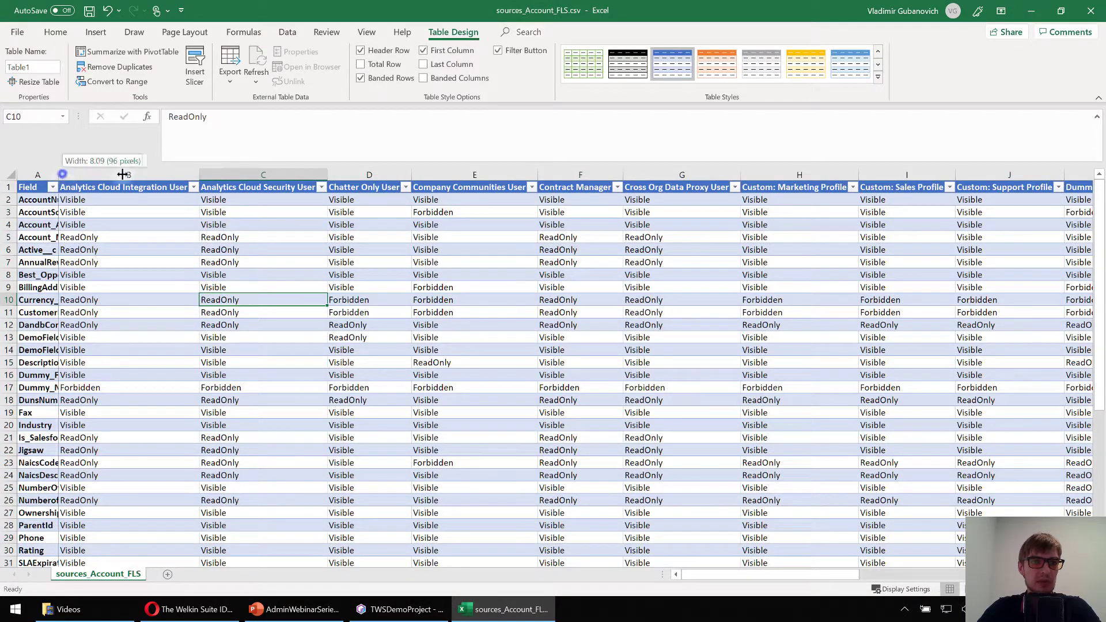
double_click(58, 174)
left_click(351, 249)
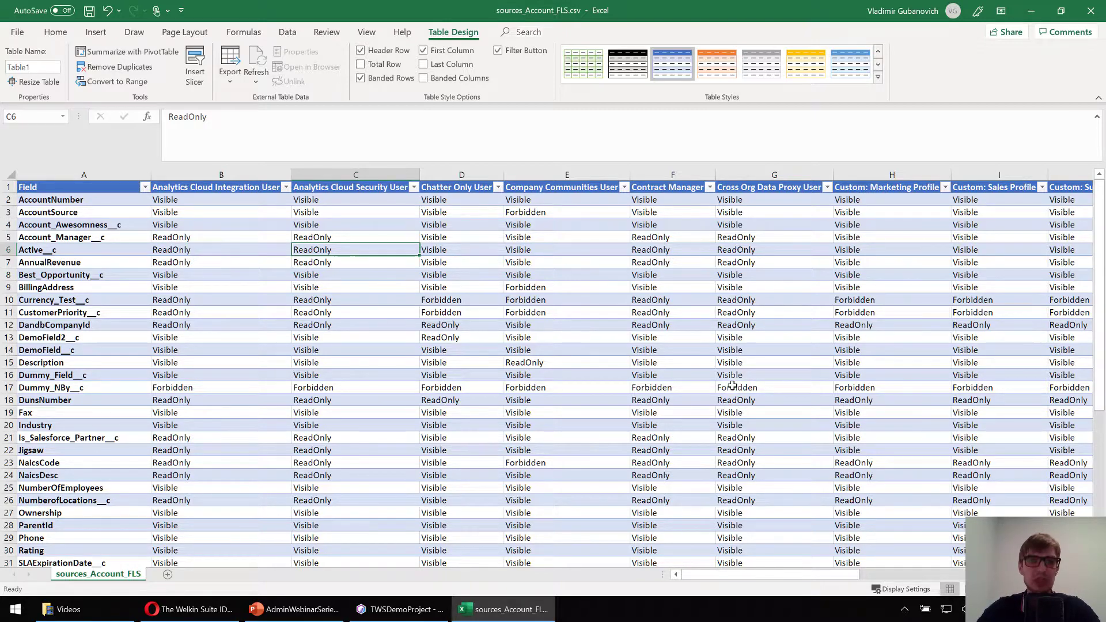
- Examine the permission table down to its last field and across the remaining profile columns
scroll(691, 461, "down", 7)
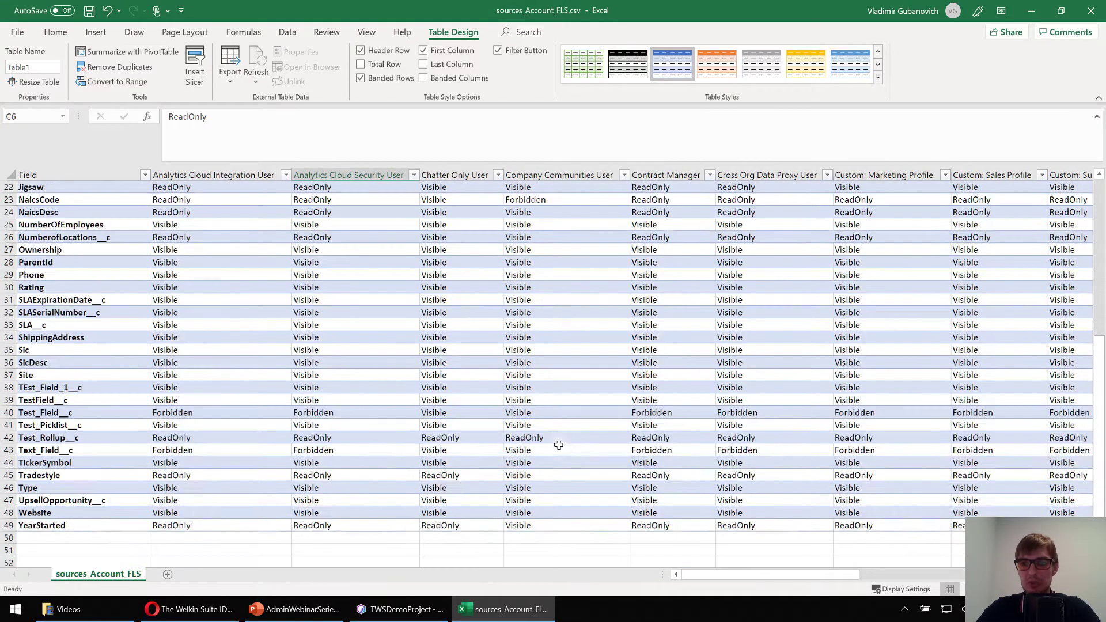
scroll(558, 445, "up", 7)
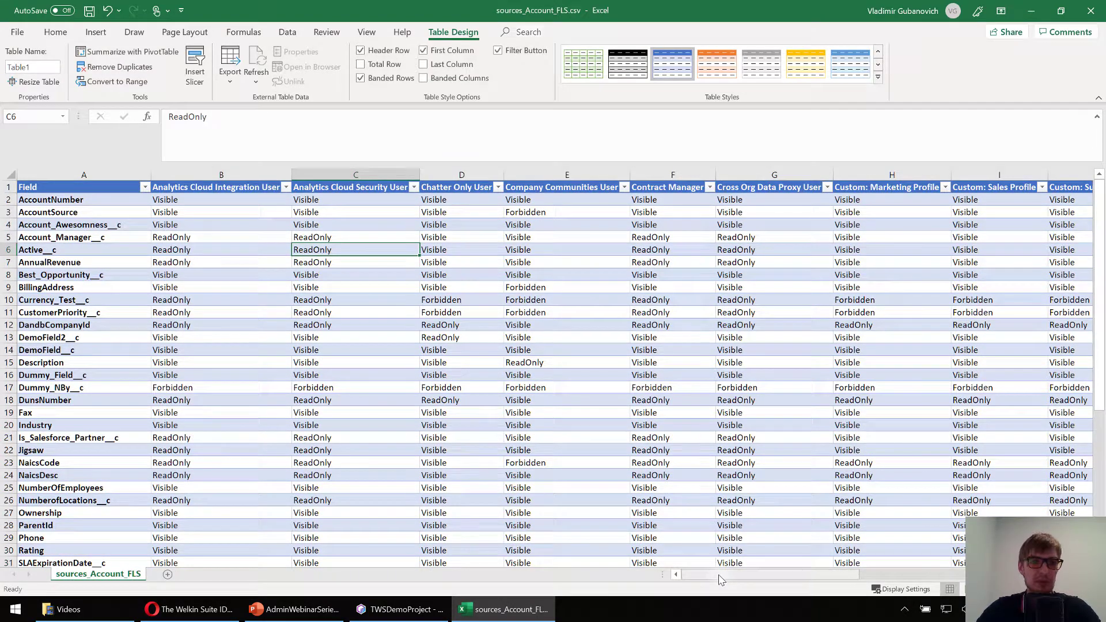
left_click_drag(719, 578, 911, 579)
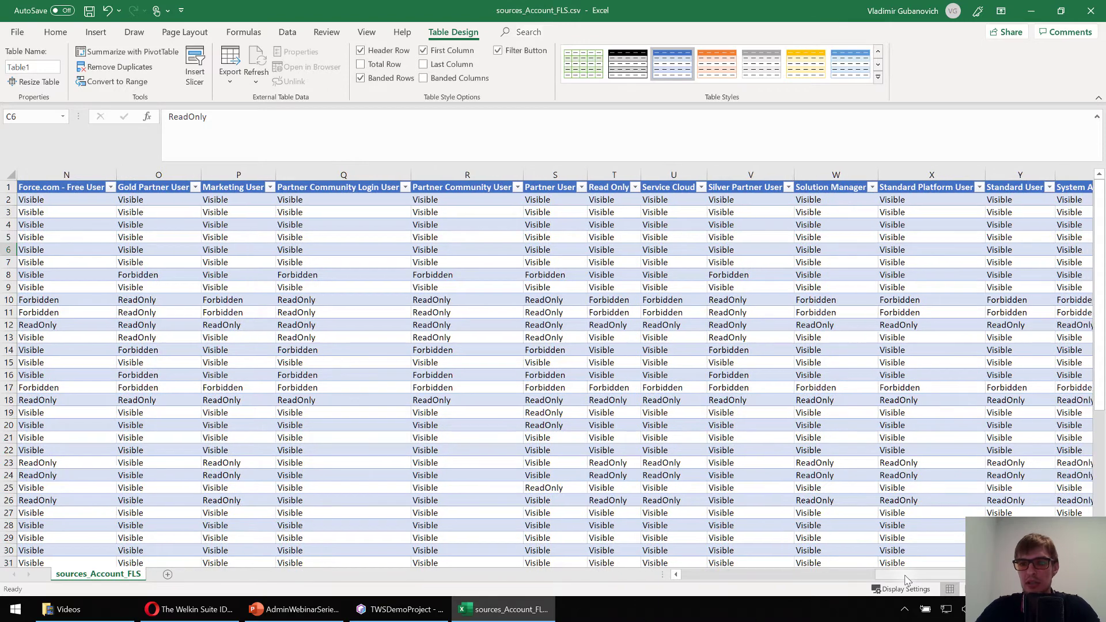
left_click(365, 460)
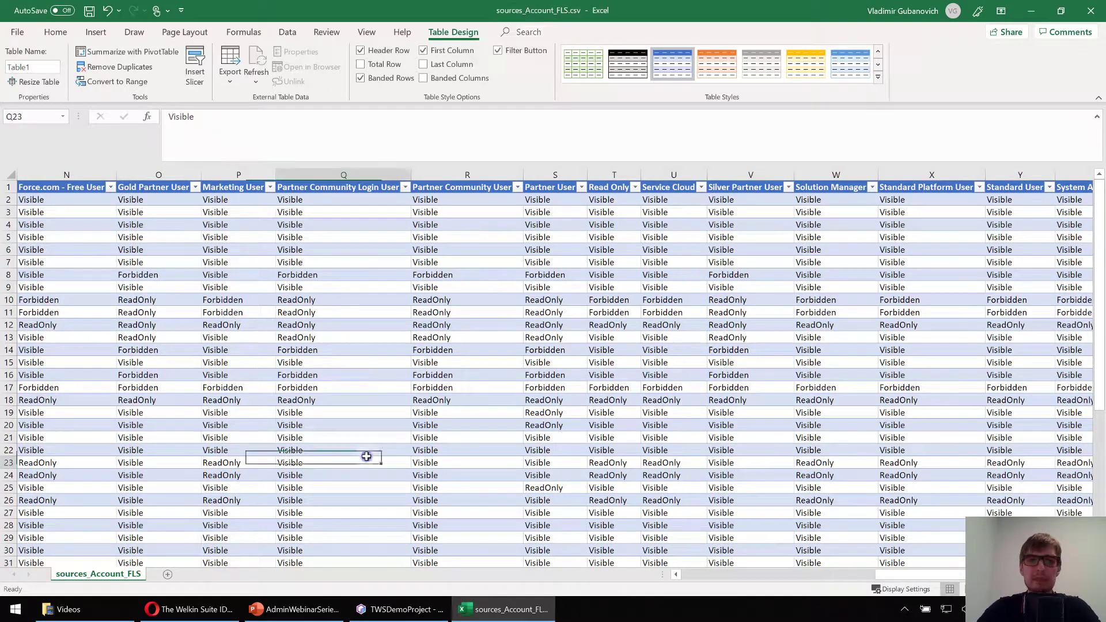
- Switch to The Welkin Suite website in Opera and open the IDE for Salesforce downloads page
left_click(423, 611)
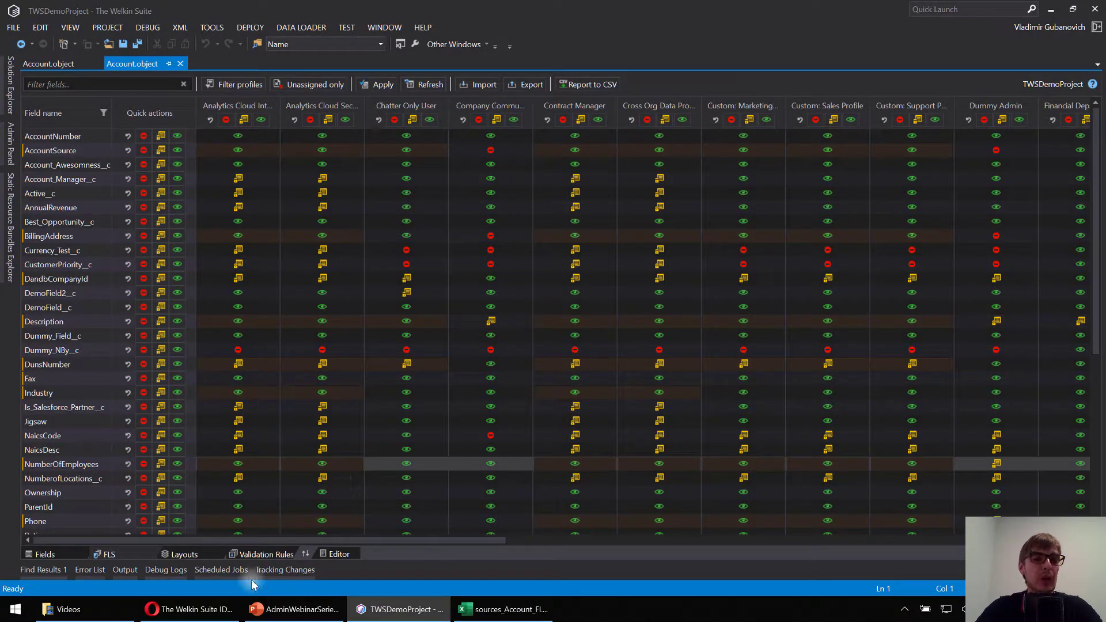
left_click(181, 614)
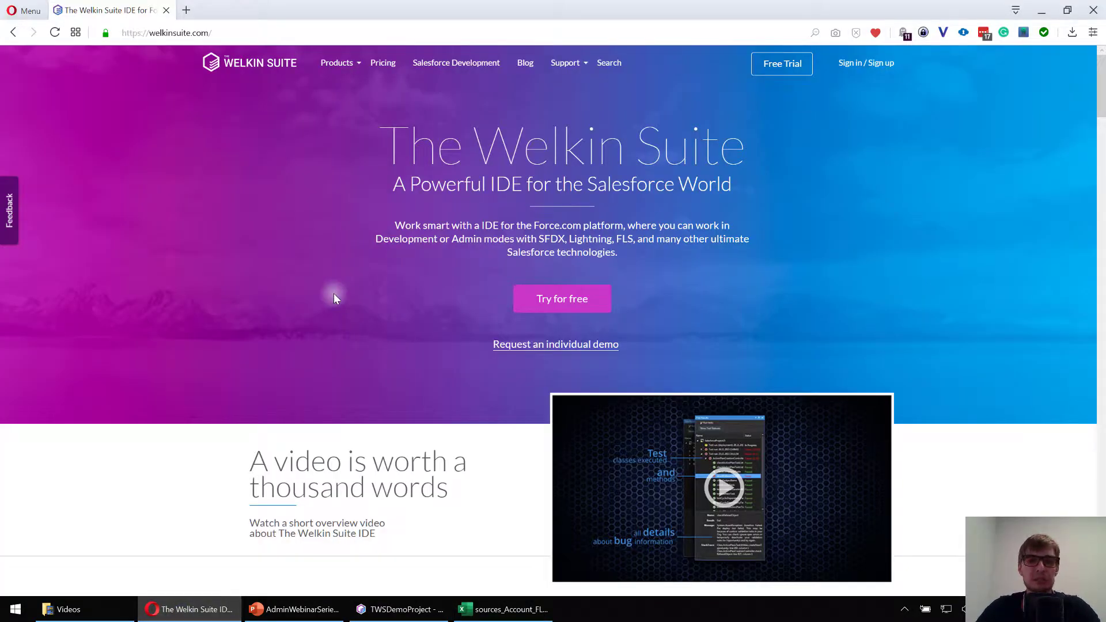
scroll(518, 311, "down", 3)
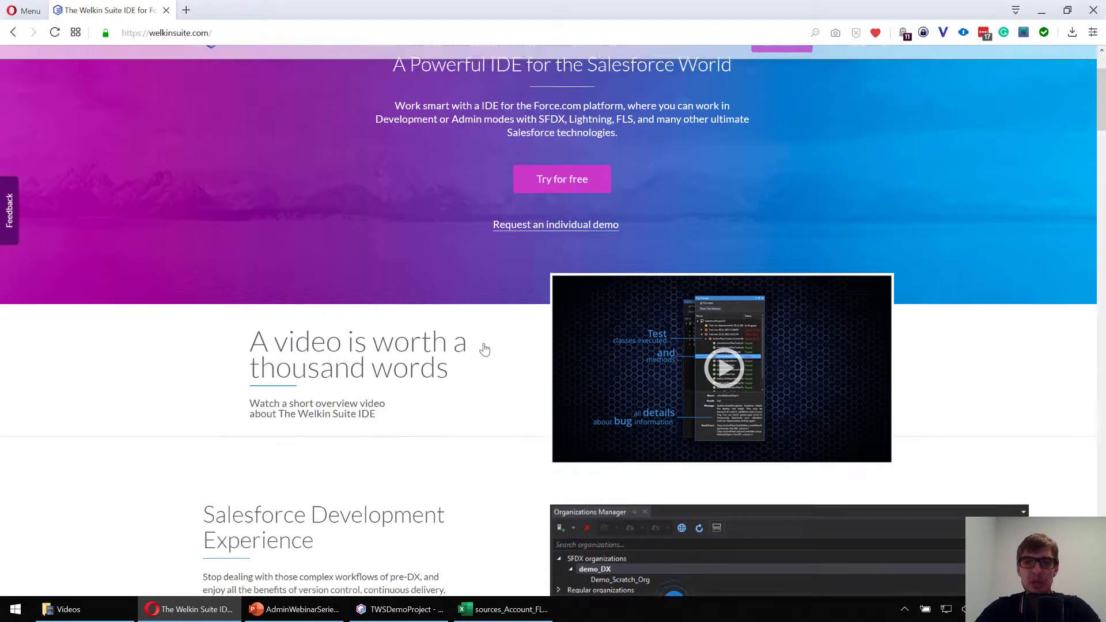
scroll(486, 349, "up", 3)
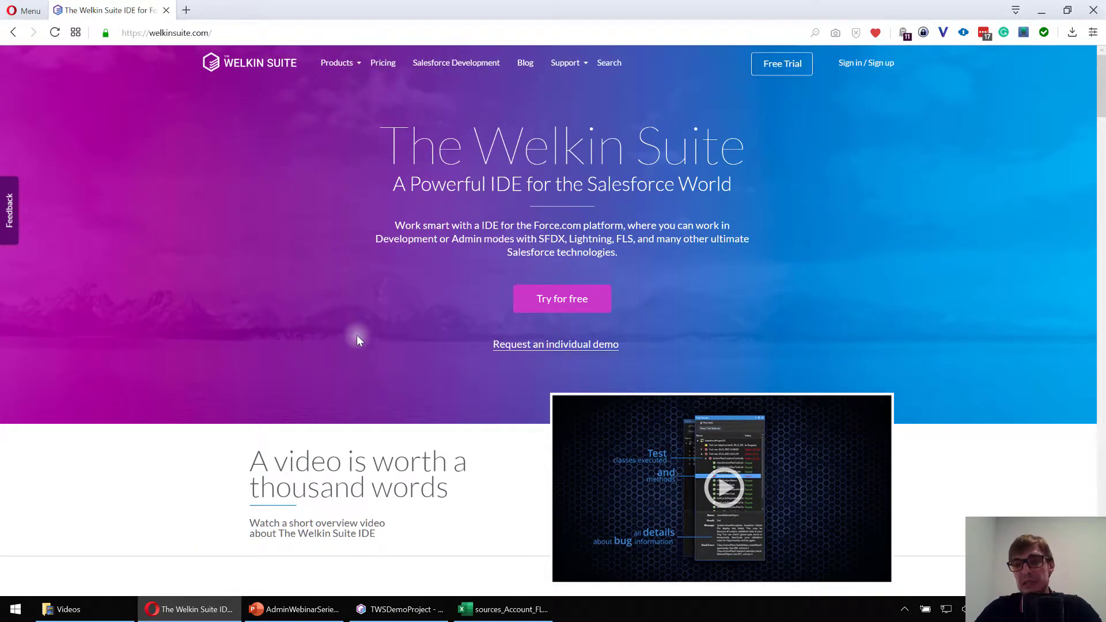
left_click(334, 81)
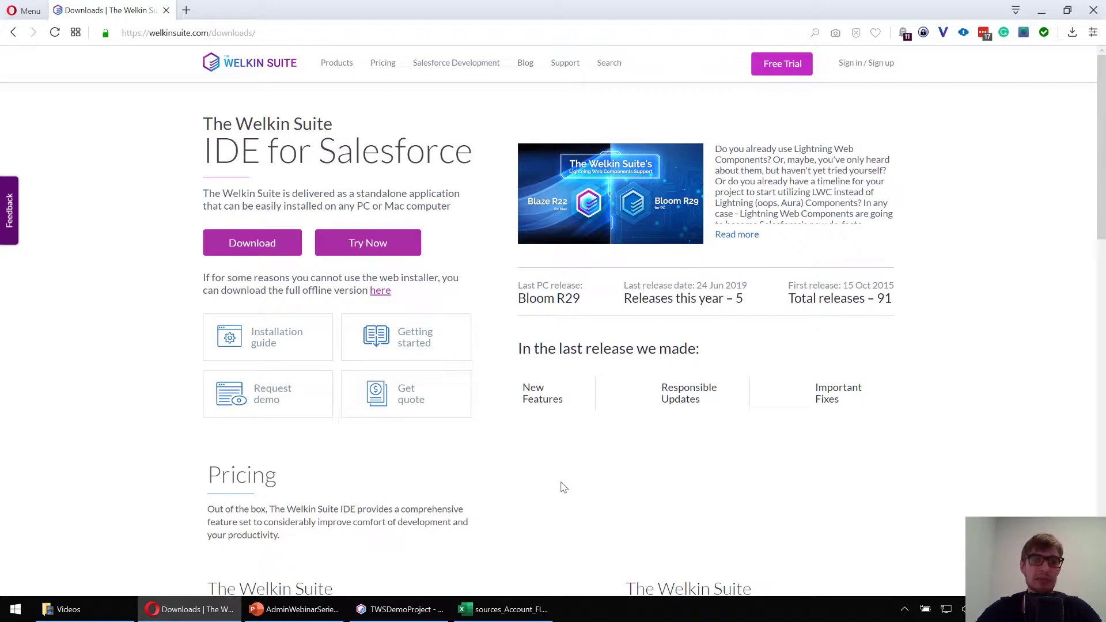
- Switch to PowerPoint and present the webinar deck from slide 6 through the "Thank you!" slide
left_click(294, 609)
left_click(82, 552)
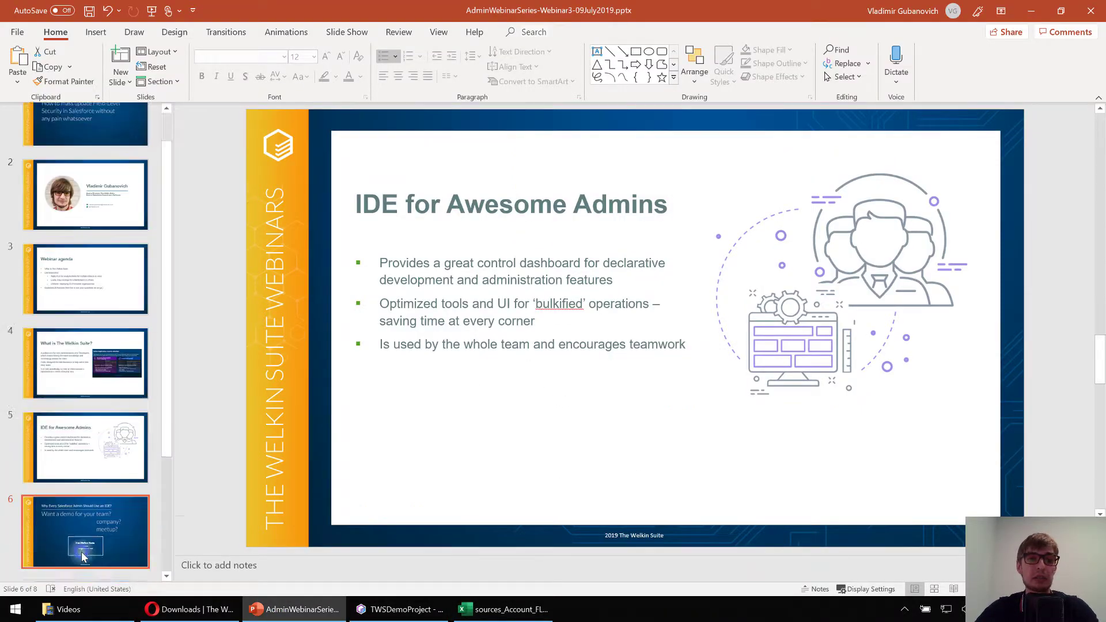
key("shift+F5")
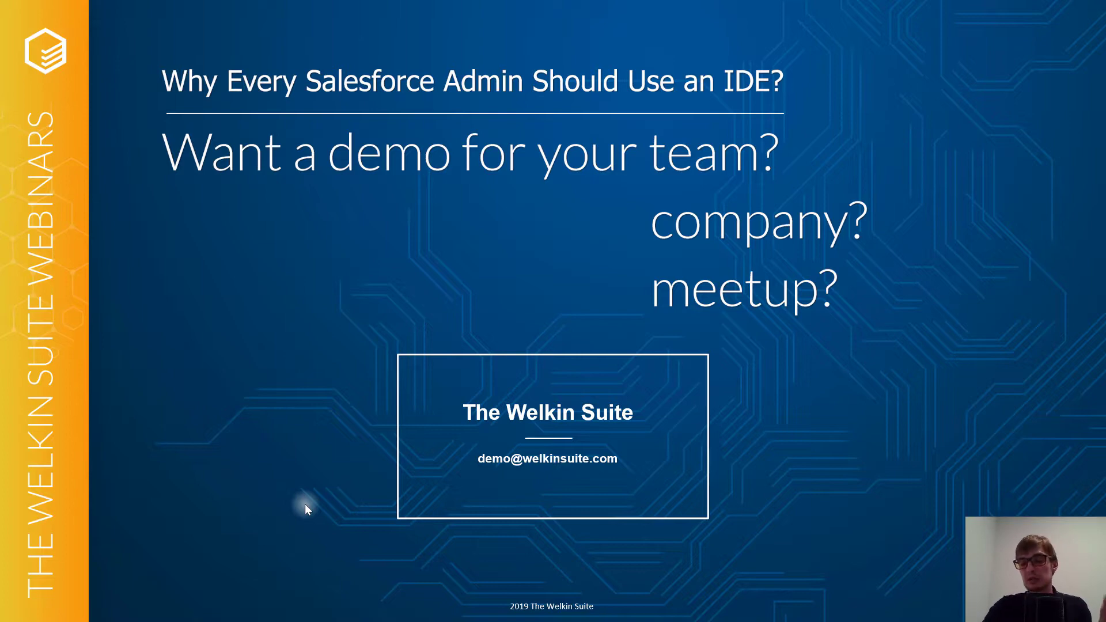
key("Right")
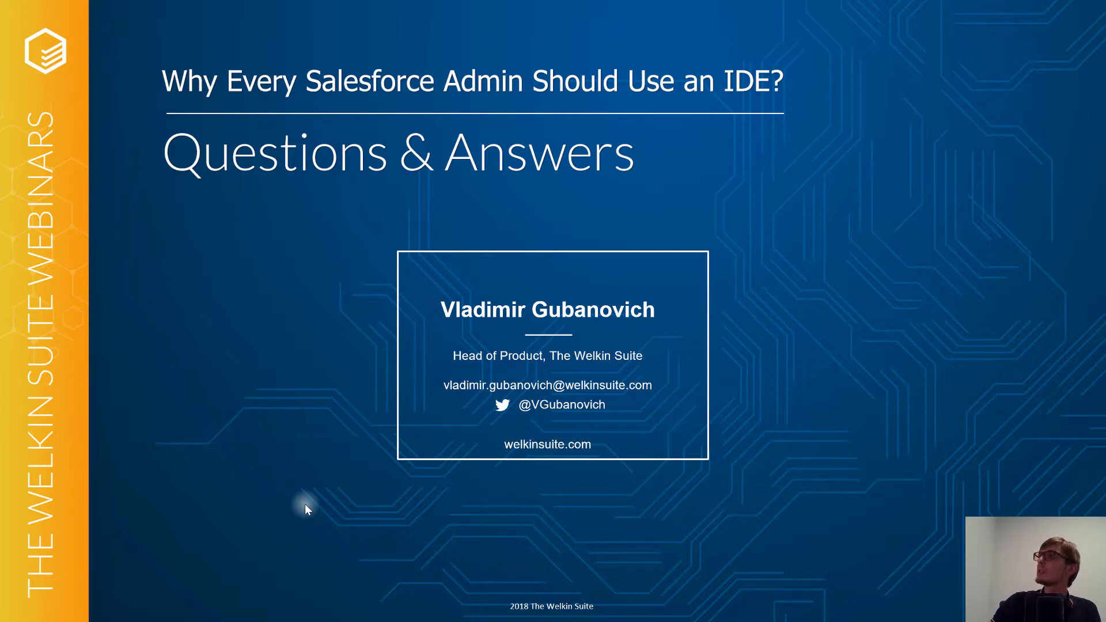
left_click(470, 408)
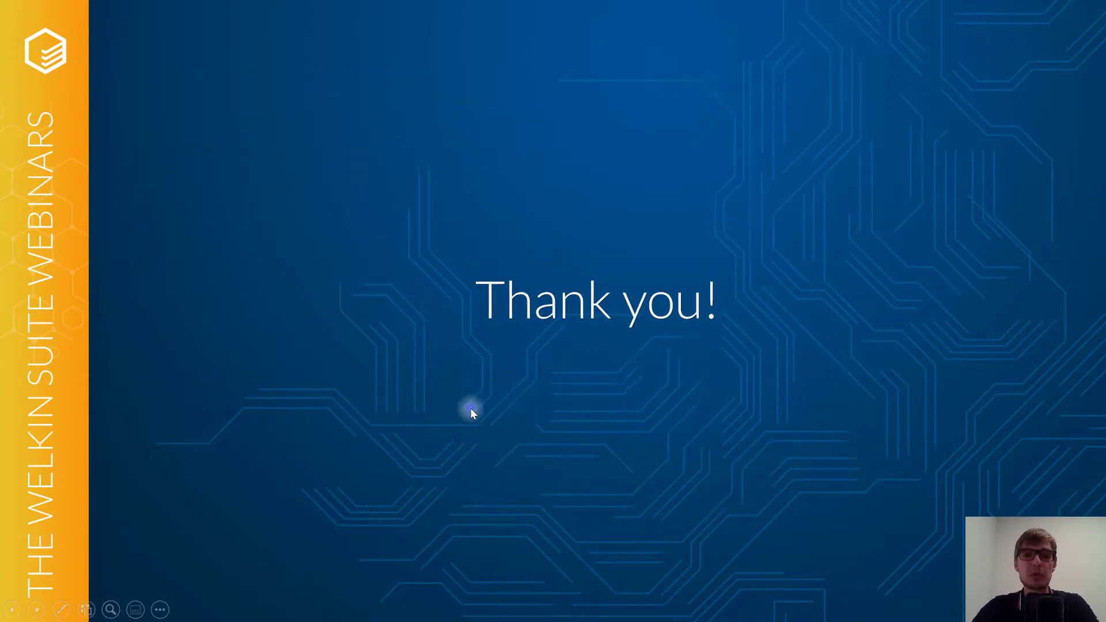
- End the slide show and open TWS-Org_Account_FLS.json from the Videos folder in Notepad++
key("Escape")
left_click(495, 609)
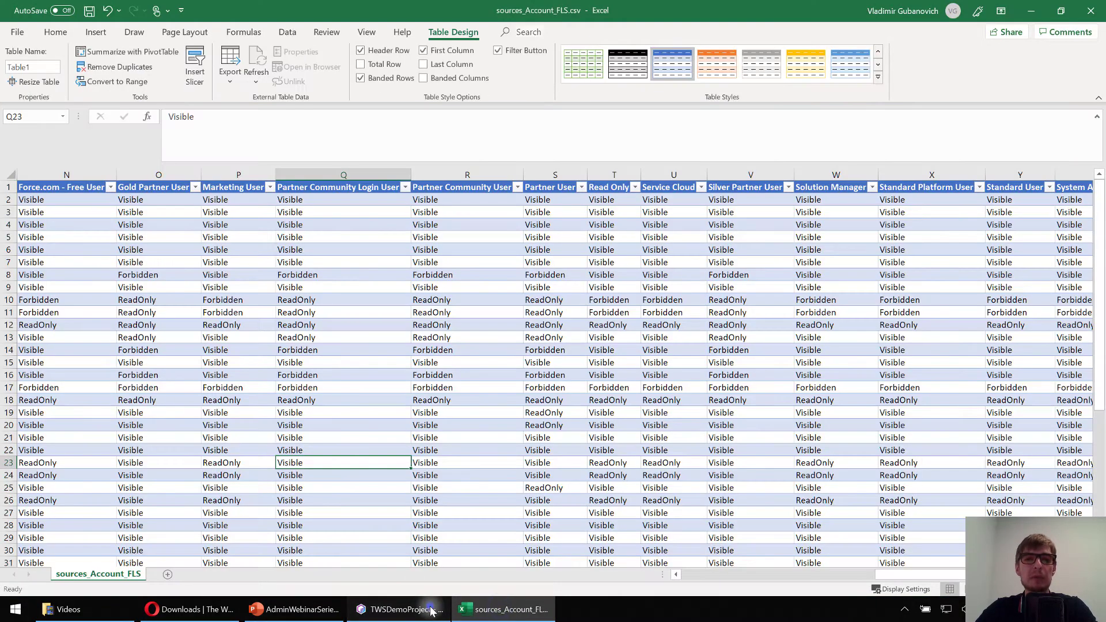
left_click(400, 609)
left_click(482, 86)
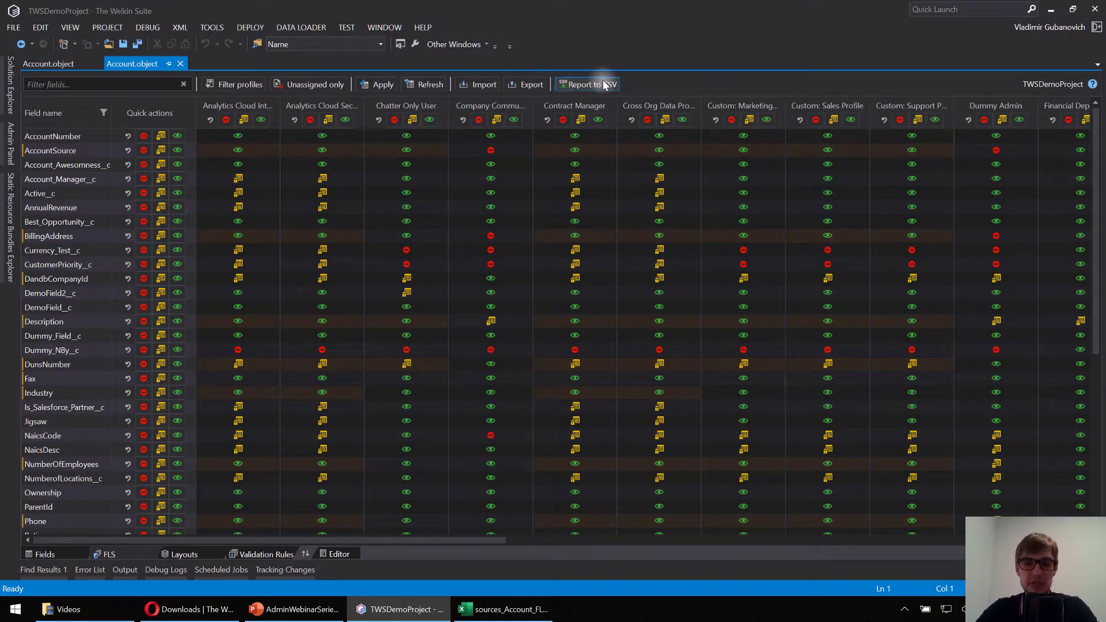
left_click(92, 610)
right_click(870, 244)
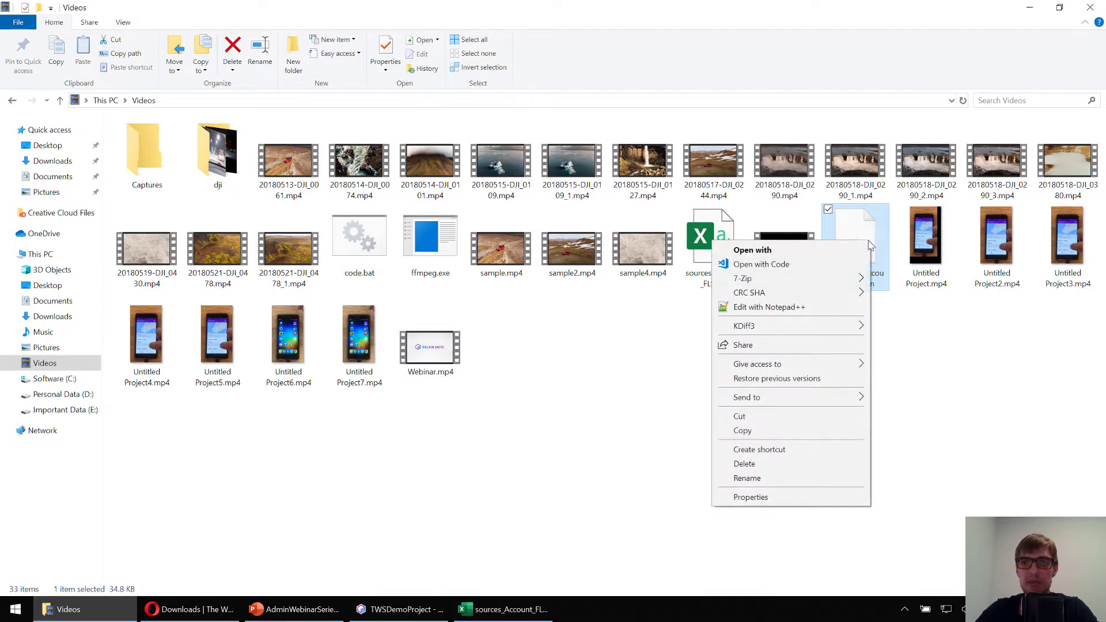
left_click(786, 307)
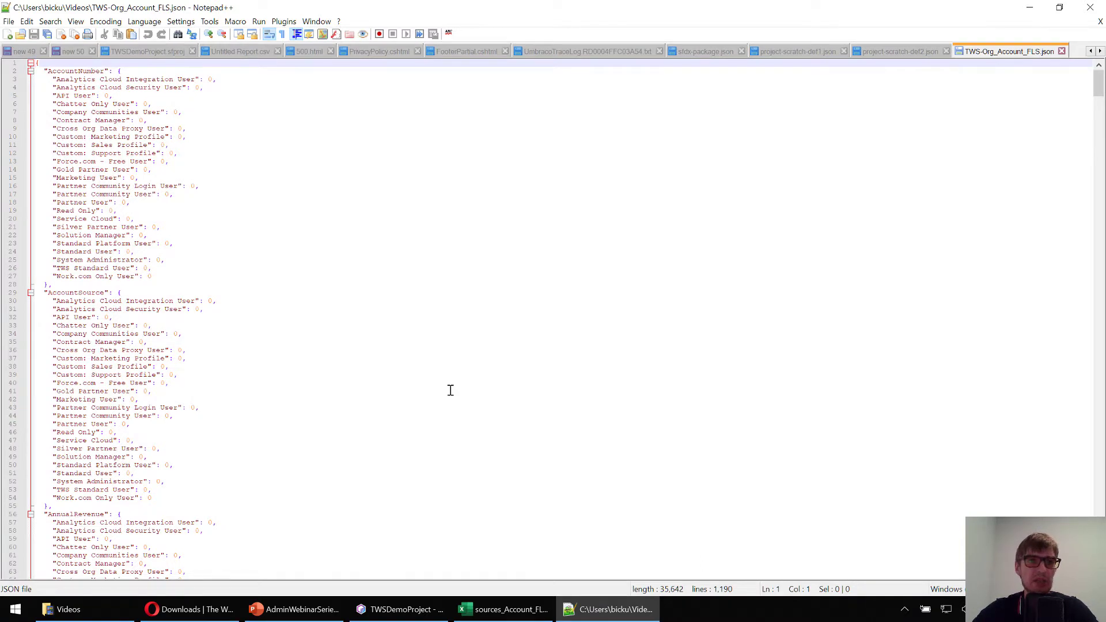
- Replace every occurrence of "TWS Standard User" with "TWS Special User" in TWS-Org_Account_FLS.json
left_click(58, 78)
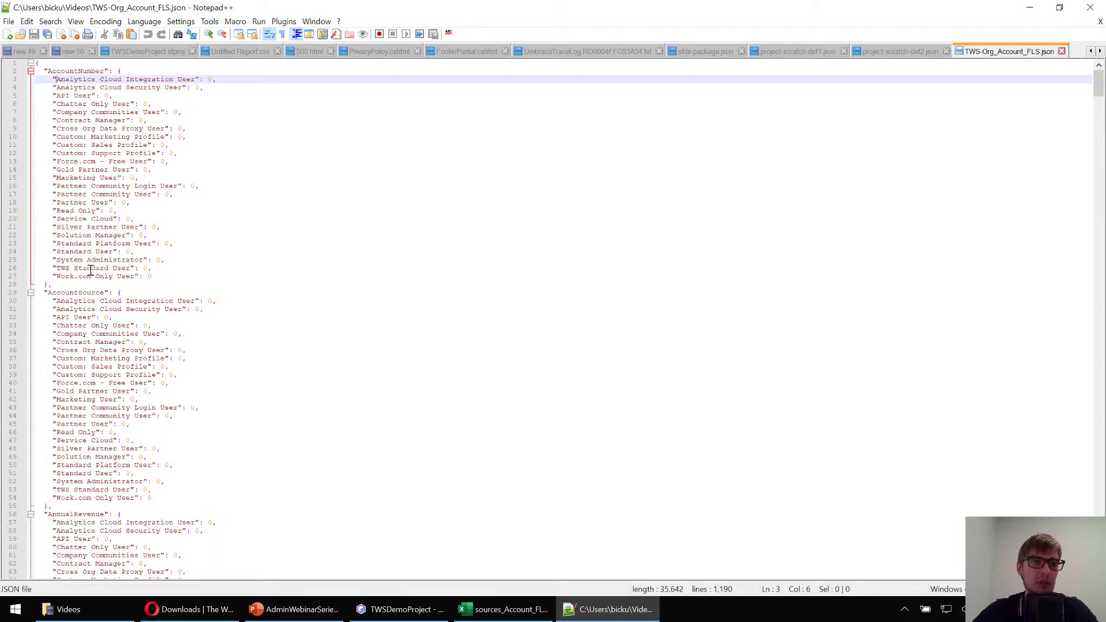
left_click_drag(56, 269, 134, 269)
key("ctrl+c")
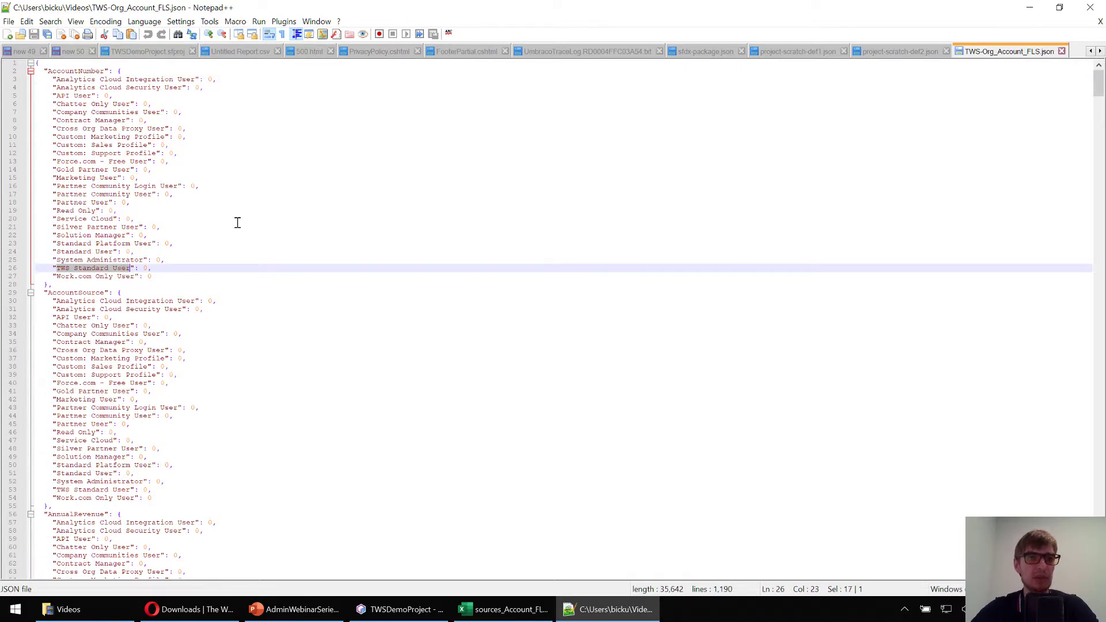
key("ctrl+f")
left_click(493, 262)
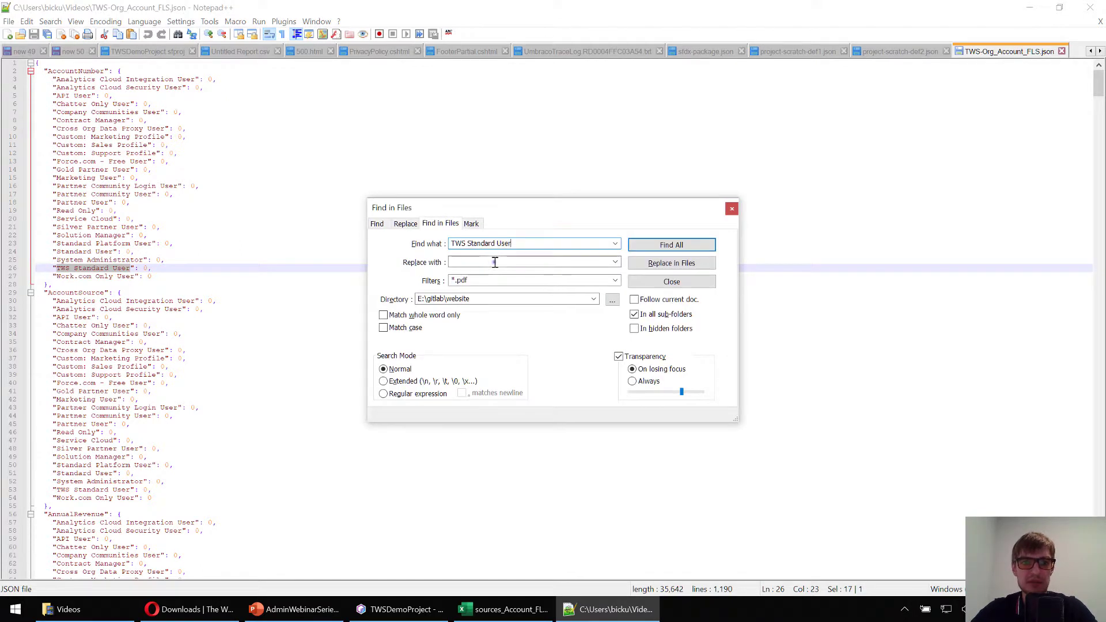
key("ctrl+v")
left_click_drag(496, 262, 471, 262)
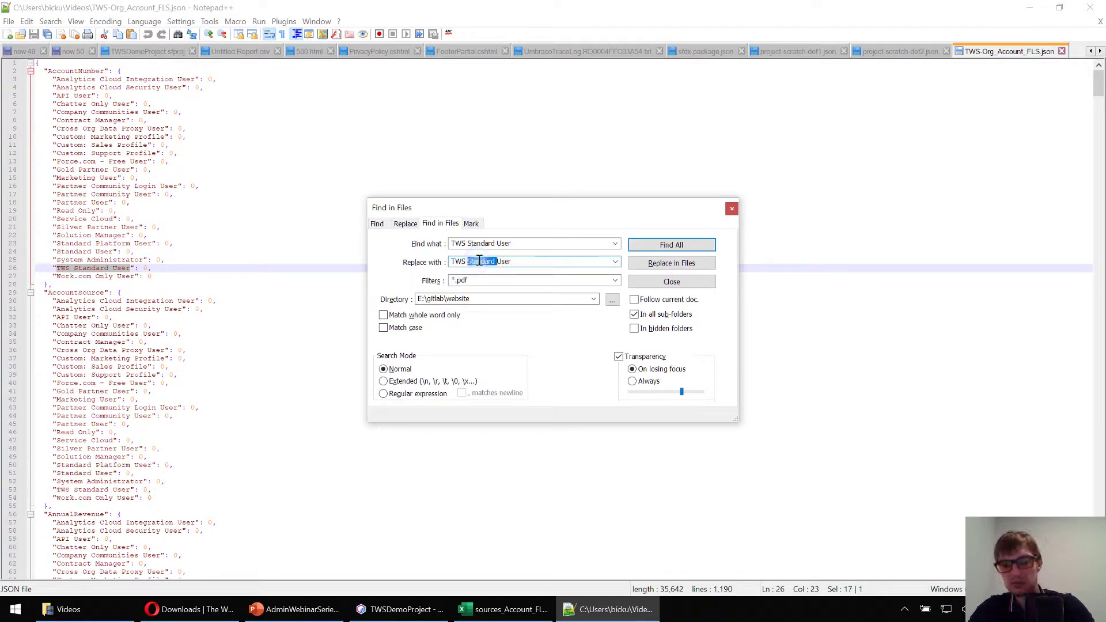
key("BackSpace")
type("pecial")
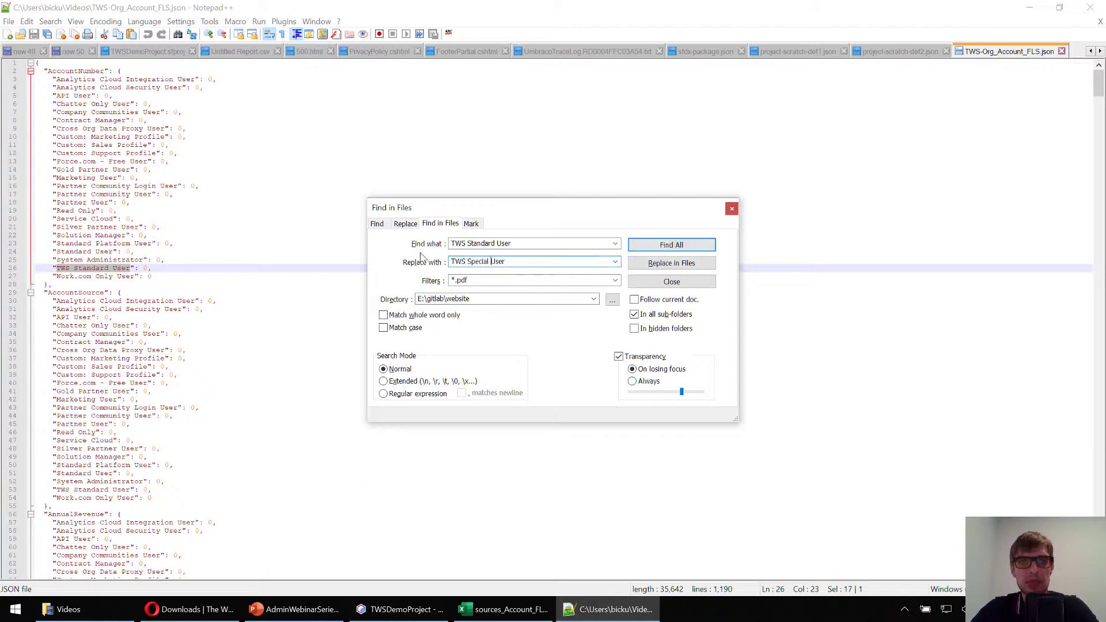
left_click(405, 223)
left_click(712, 286)
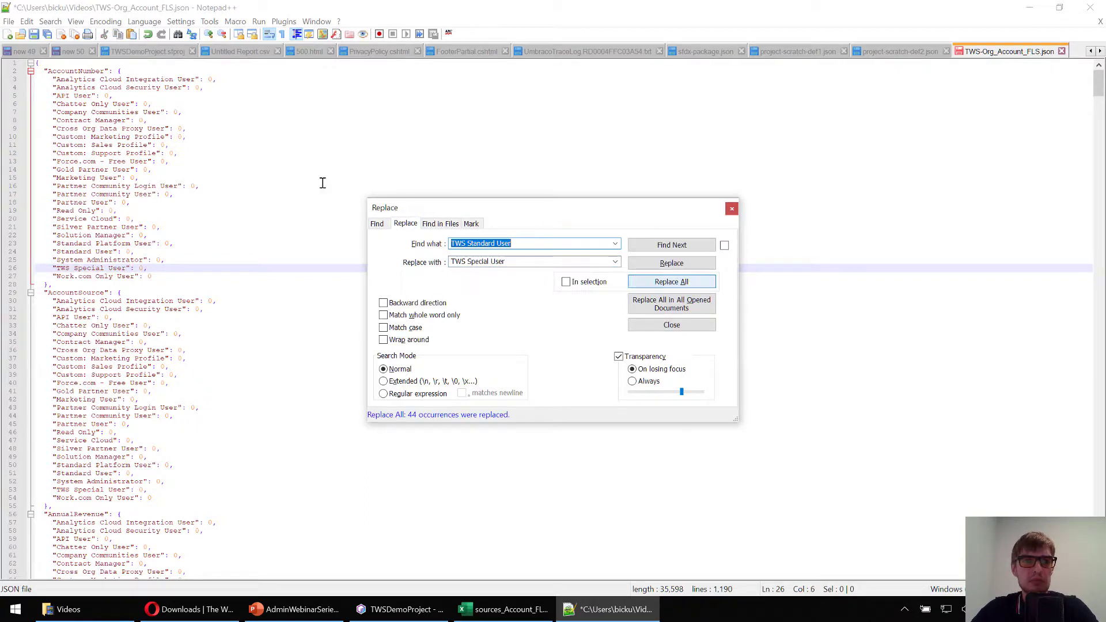
left_click(732, 209)
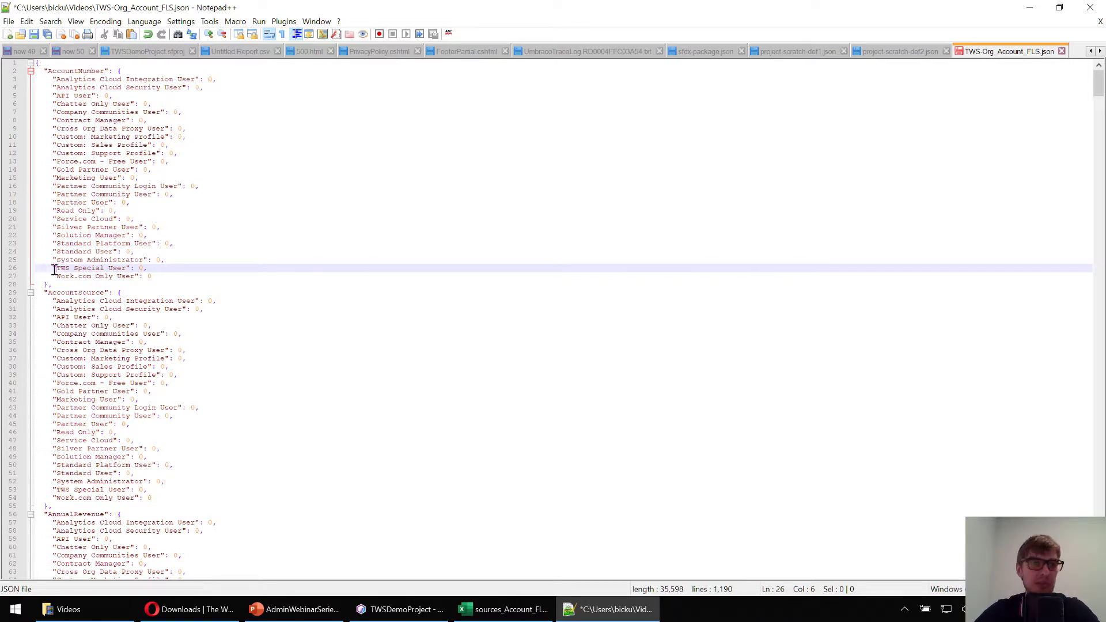
left_click_drag(53, 268, 132, 272)
left_click(131, 270)
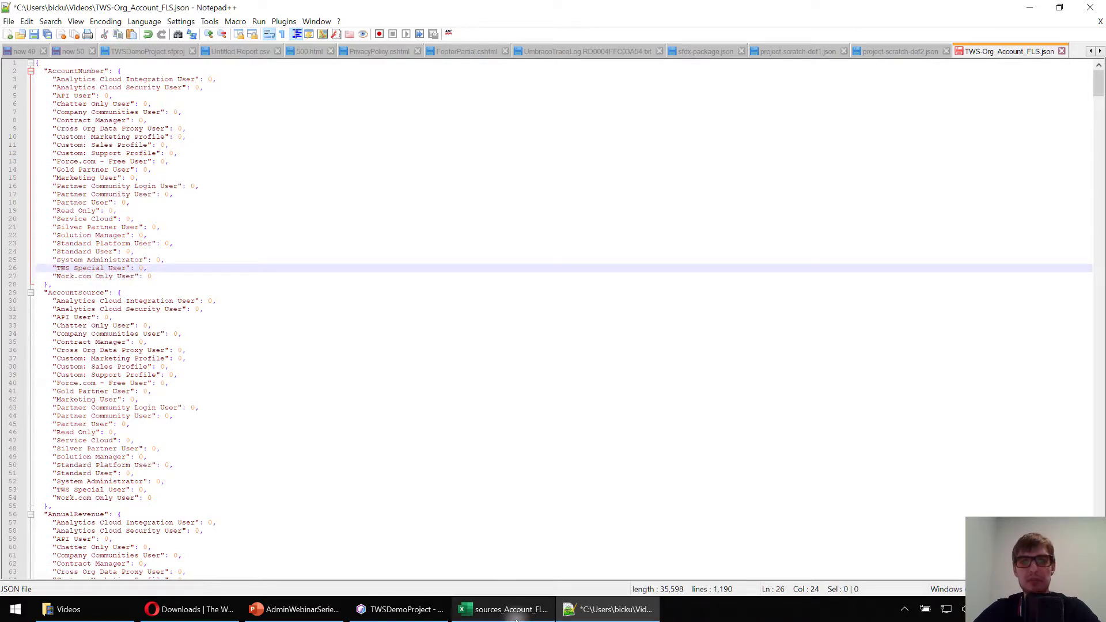
- Switch to The Welkin Suite and look through the TWS-Org project's list of Salesforce objects
mouse_move(431, 603)
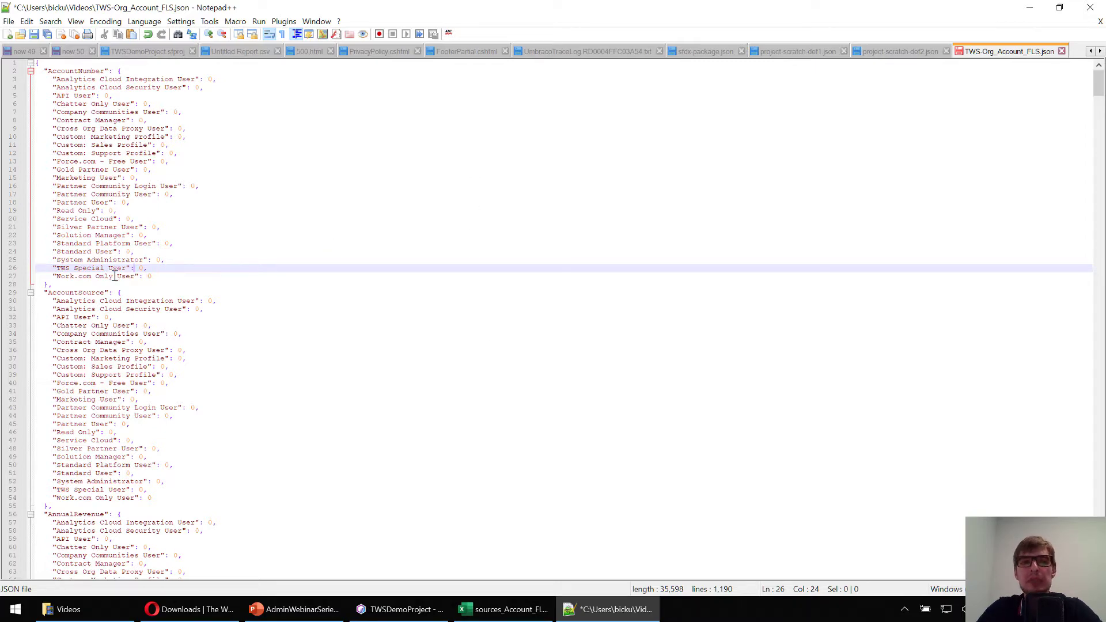
left_click(402, 609)
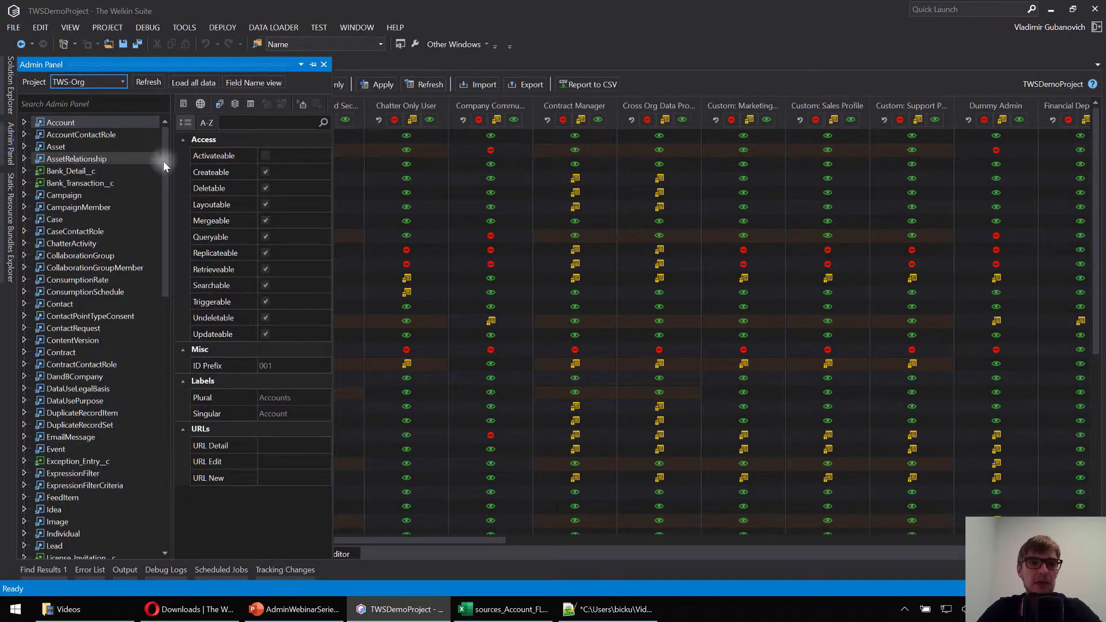
left_click_drag(166, 163, 167, 404)
left_click_drag(164, 351, 164, 126)
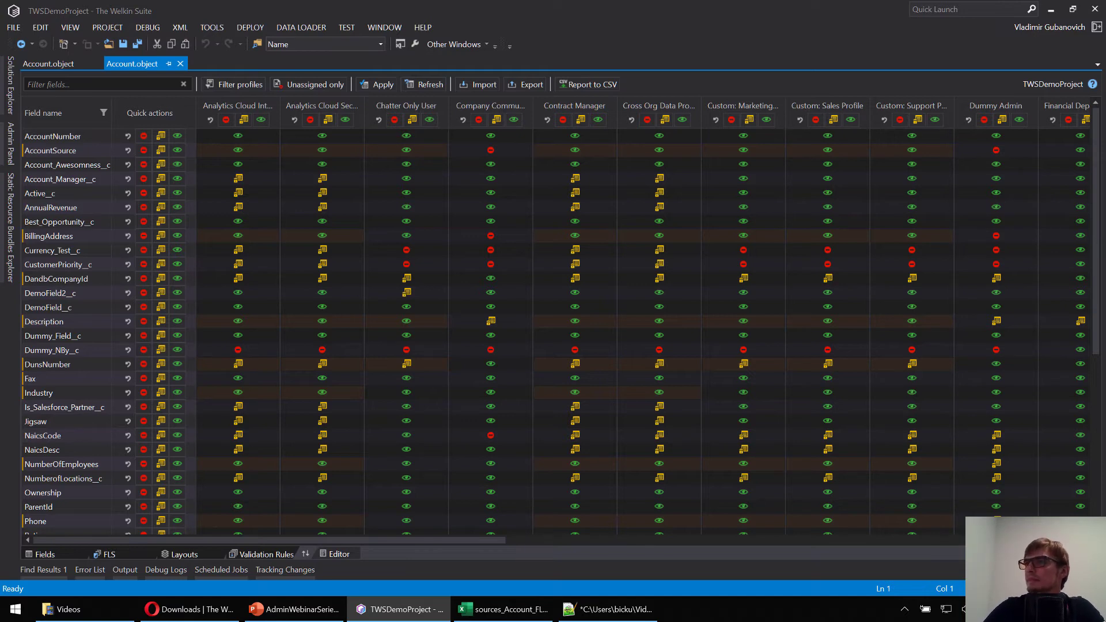
- Switch to PowerPoint and present the webinar deck from the "Questions & Answers" slide
left_click(294, 608)
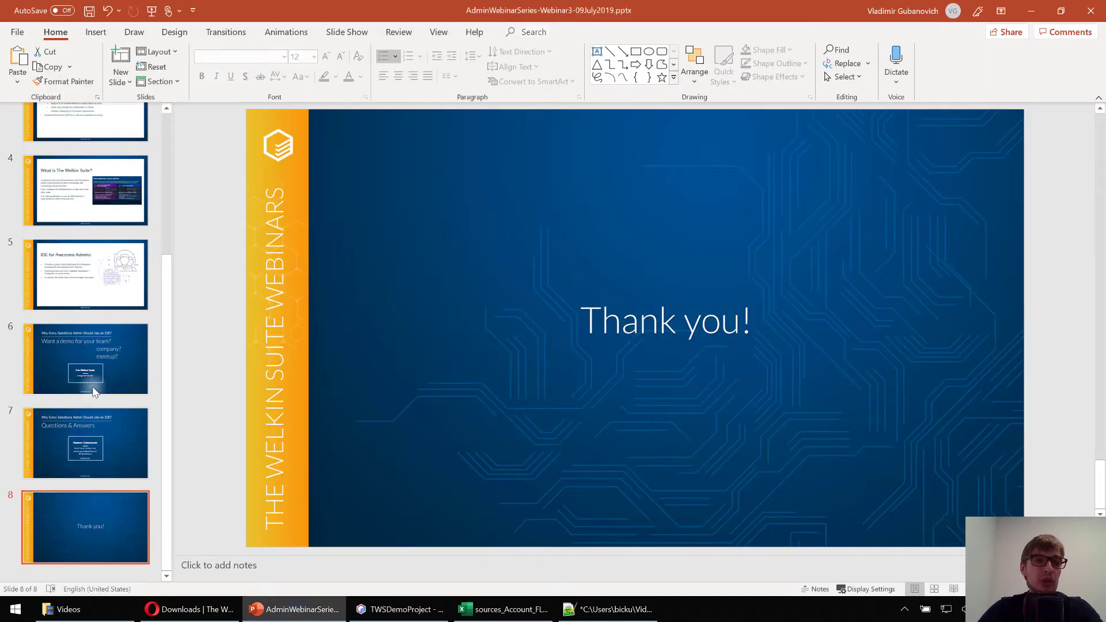
left_click(125, 477)
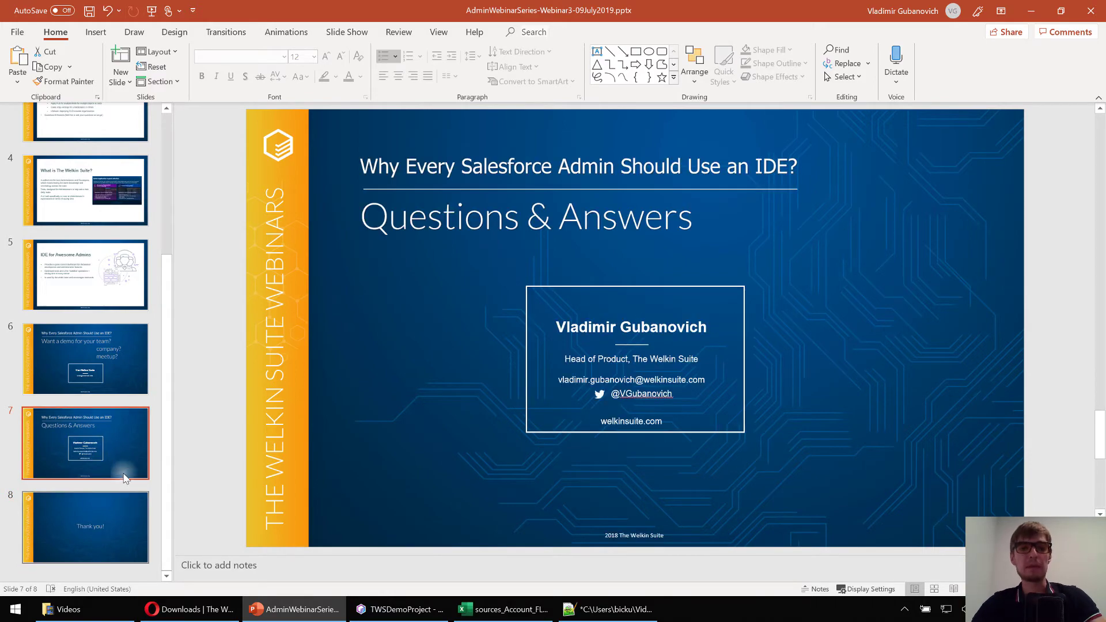
key("shift+F5")
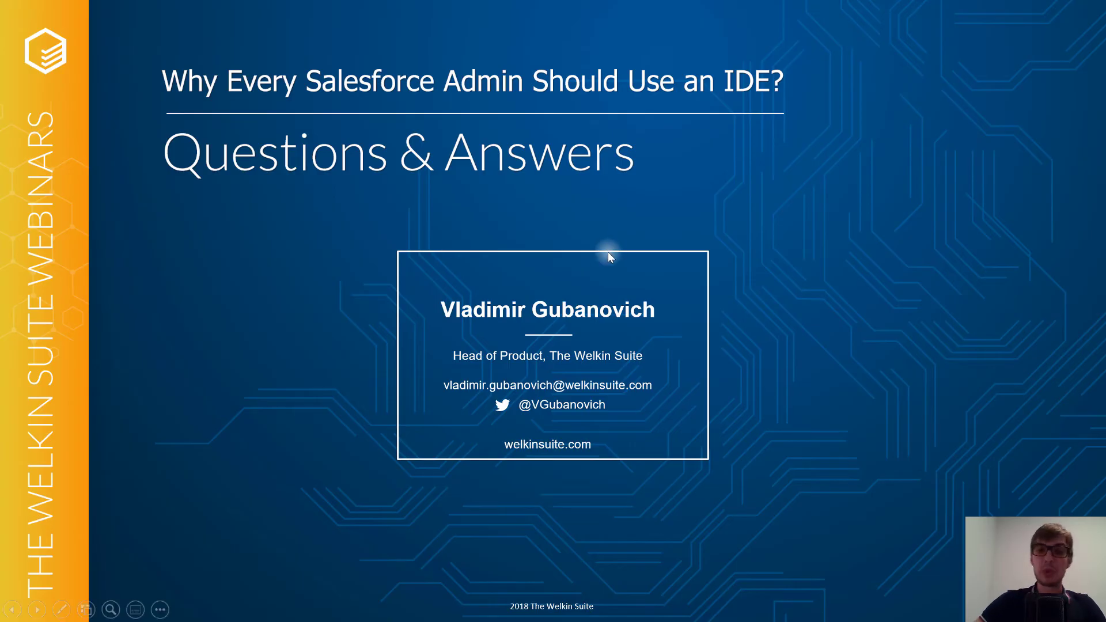